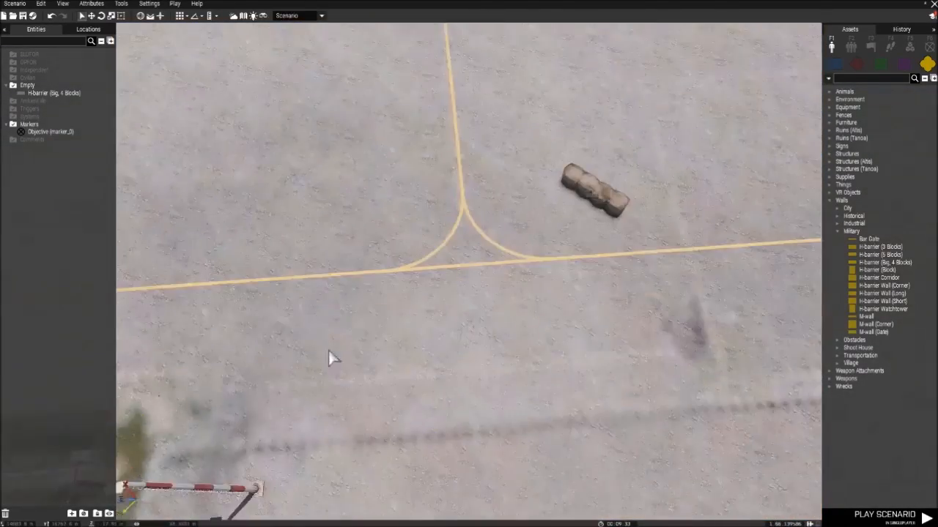
Examine the H-barrier (Big, 4 Blocks) on the airport tarmac up close and from several angles.
{"action": "key", "text": "w"}
{"action": "right_click_drag", "start_coordinate": [390, 275], "coordinate": [728, 251]}
{"action": "key", "text": "a"}
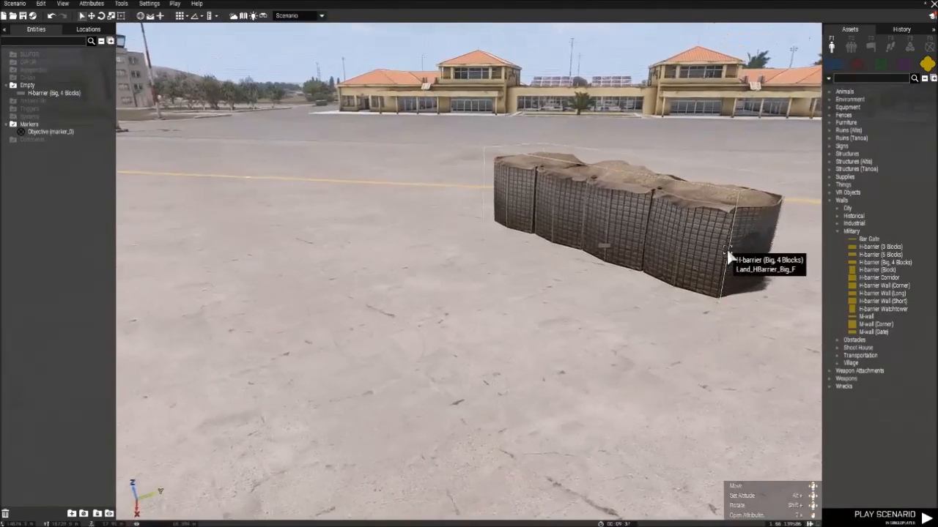
{"action": "mouse_move", "coordinate": [476, 290]}
{"action": "right_mouse_down"}
{"action": "mouse_move", "coordinate": [517, 330]}
{"action": "mouse_move", "coordinate": [533, 323]}
{"action": "right_mouse_up"}
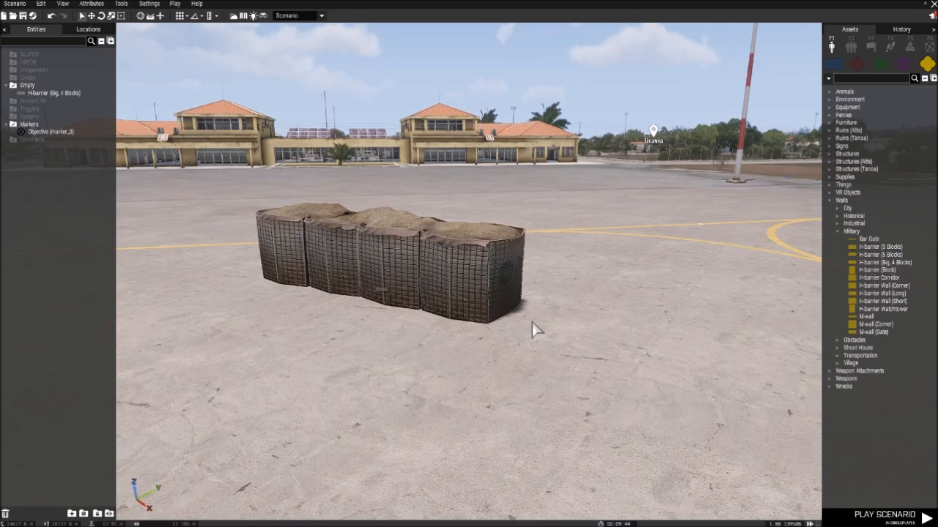
{"action": "right_click_drag", "start_coordinate": [459, 387], "coordinate": [523, 423]}
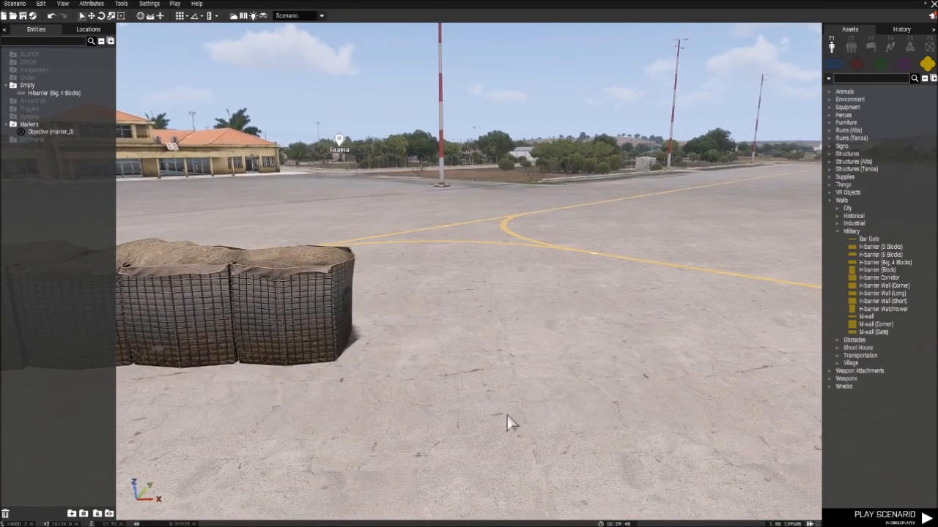
{"action": "key", "text": "a"}
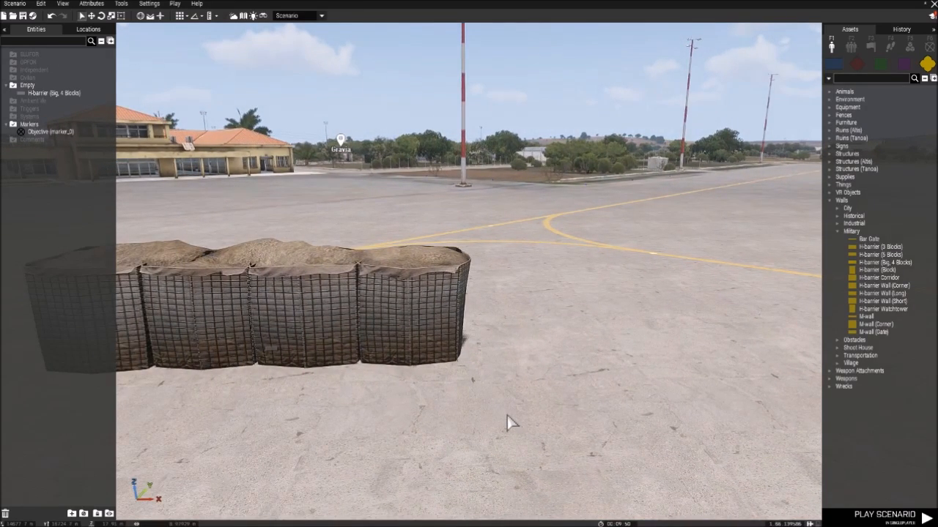
{"action": "right_click_drag", "start_coordinate": [523, 403], "coordinate": [526, 381]}
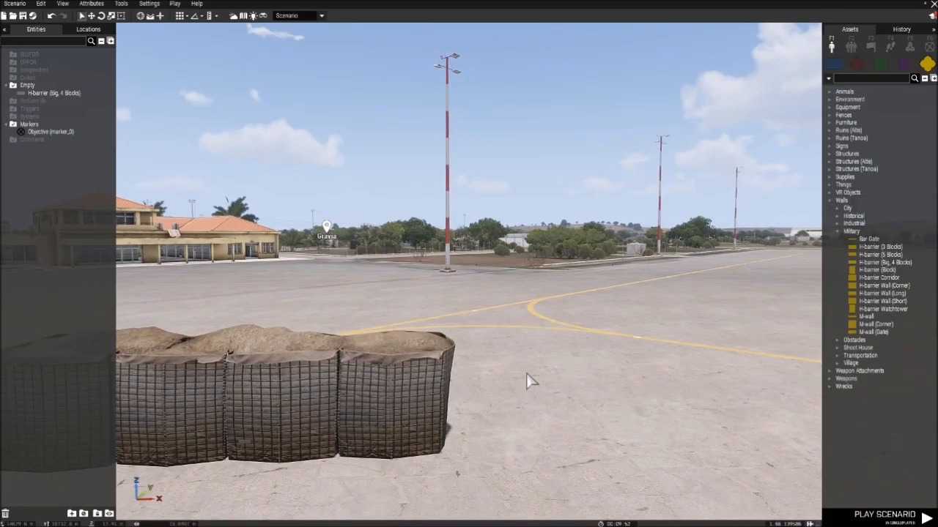
{"action": "key", "text": "w"}
{"action": "key", "text": "s"}
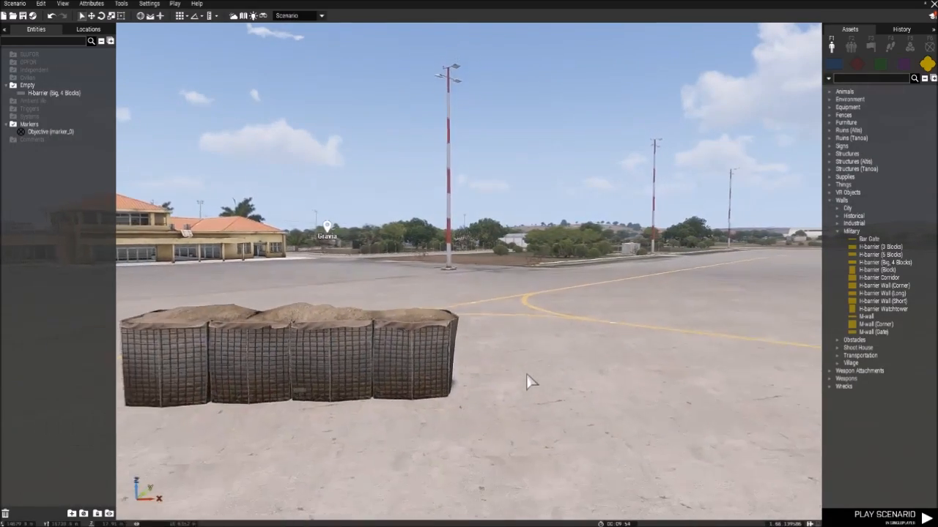
{"action": "key", "text": "a"}
{"action": "key", "text": "d"}
{"action": "right_click_drag", "start_coordinate": [534, 407], "coordinate": [501, 425]}
{"action": "key", "text": "w"}
{"action": "key", "text": "s"}
{"action": "key", "text": "w"}
{"action": "key", "text": "a"}
{"action": "key", "text": "q"}
{"action": "key", "text": "z"}
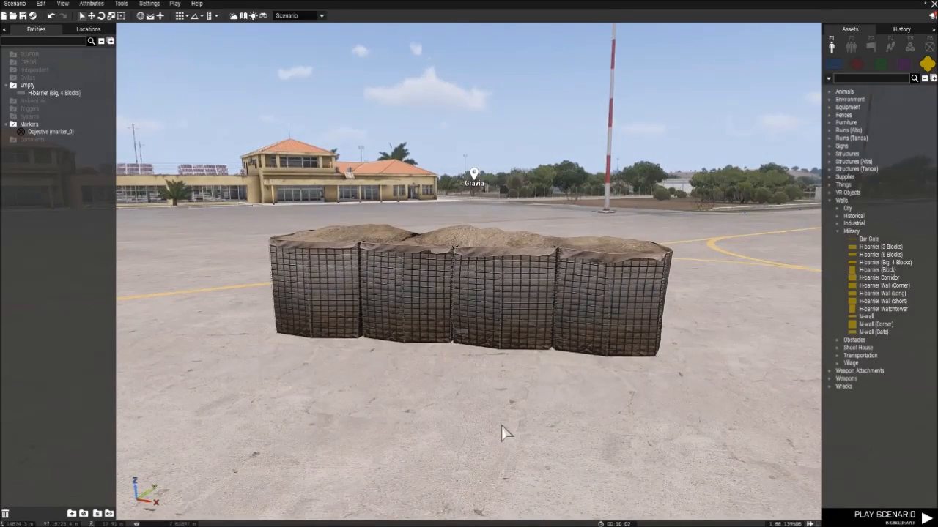
{"action": "right_click_drag", "start_coordinate": [512, 432], "coordinate": [539, 467]}
{"action": "scroll", "coordinate": [566, 444], "scroll_direction": "down", "scroll_amount": 3}
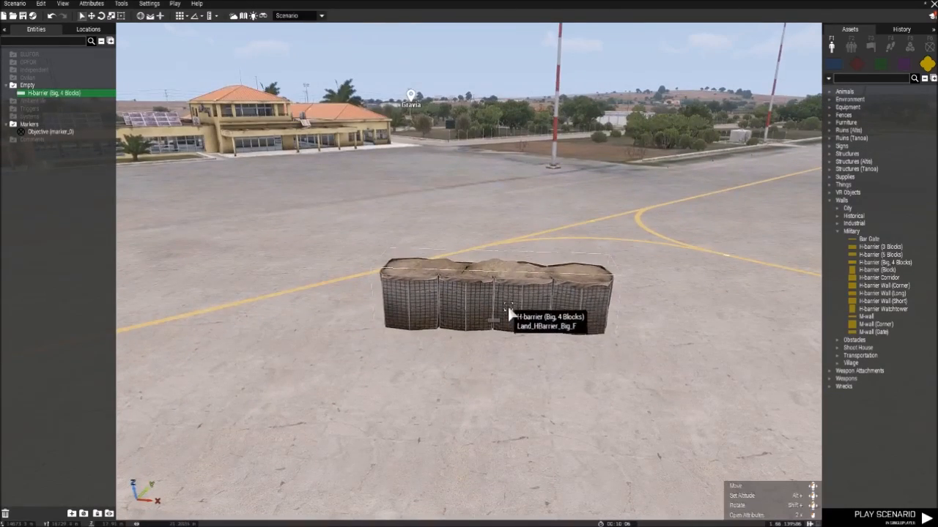
Shift the H-barrier a short distance across the tarmac and rotate it in place.
{"action": "key", "text": "w"}
{"action": "key", "text": "s"}
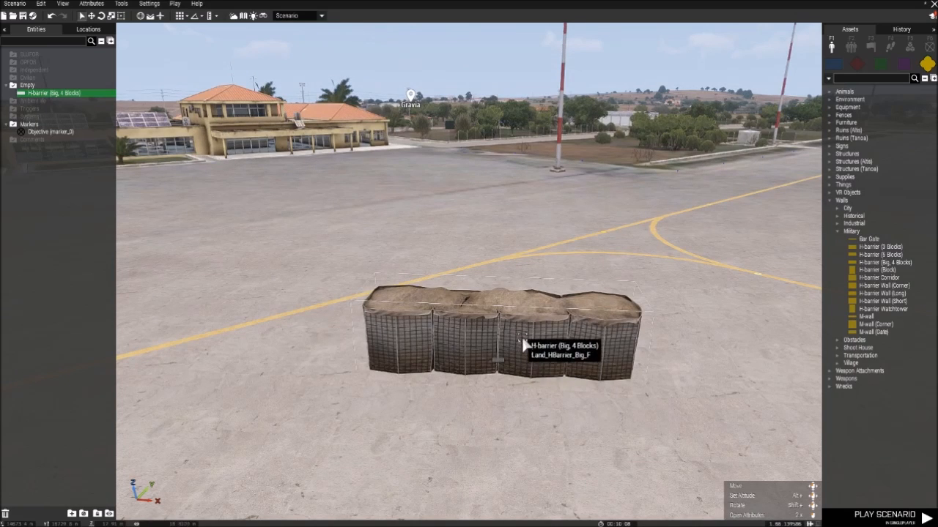
{"action": "left_click_drag", "start_coordinate": [491, 353], "coordinate": [511, 324]}
{"action": "mouse_move", "coordinate": [686, 420]}
{"action": "right_mouse_down"}
{"action": "mouse_move", "coordinate": [643, 415]}
{"action": "mouse_move", "coordinate": [676, 421]}
{"action": "right_mouse_up"}
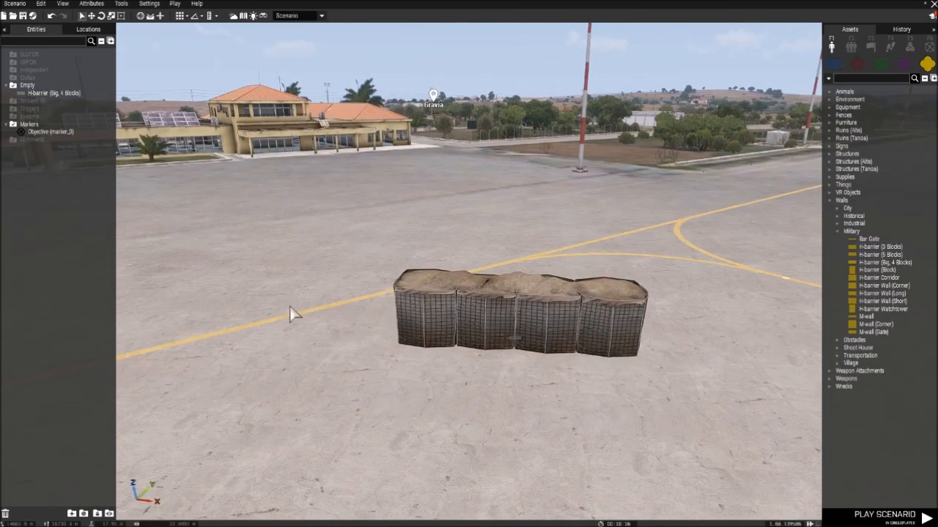
{"action": "left_click", "coordinate": [510, 325]}
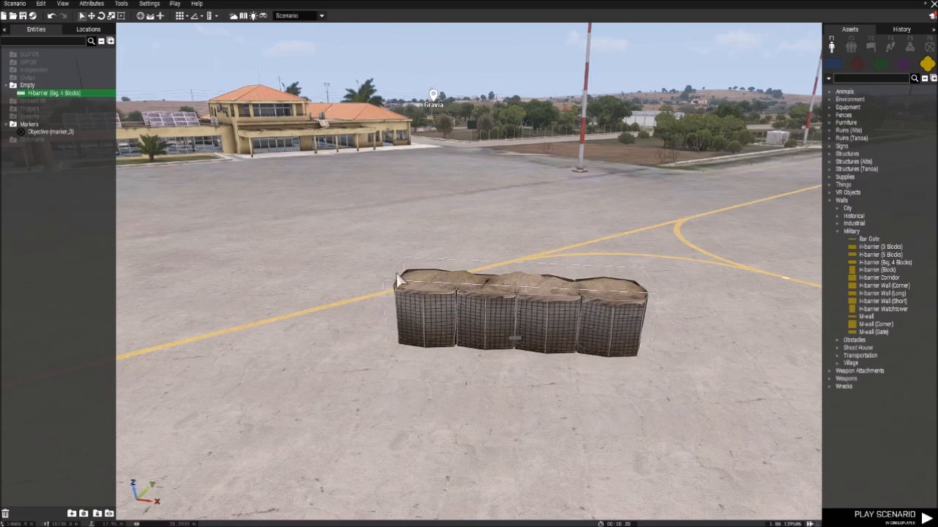
{"action": "left_click_drag", "start_coordinate": [536, 332], "coordinate": [588, 423]}
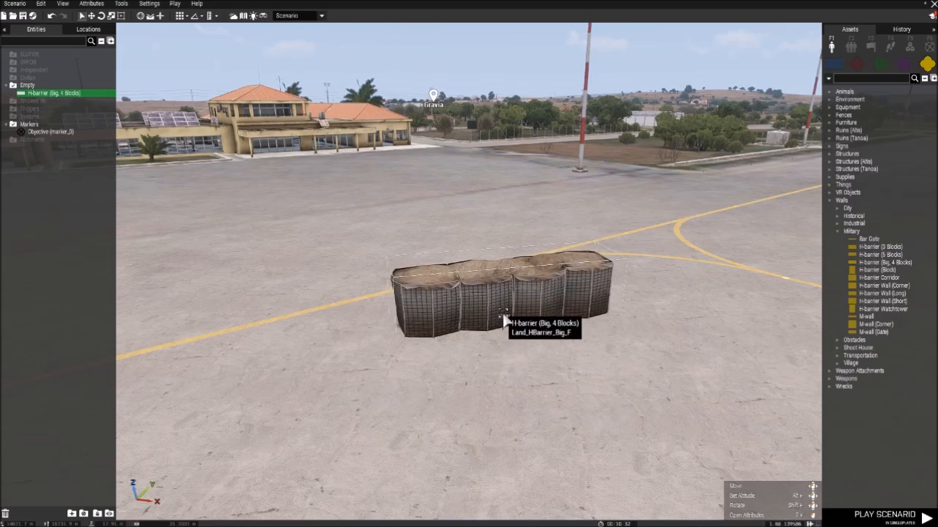
Move the H-barrier over to the terminal building and adjust its altitude so it sits on the flat roof beside the solar panels.
{"action": "left_click_drag", "start_coordinate": [504, 318], "coordinate": [466, 412], "text": "alt"}
{"action": "key", "text": "a"}
{"action": "key", "text": "w"}
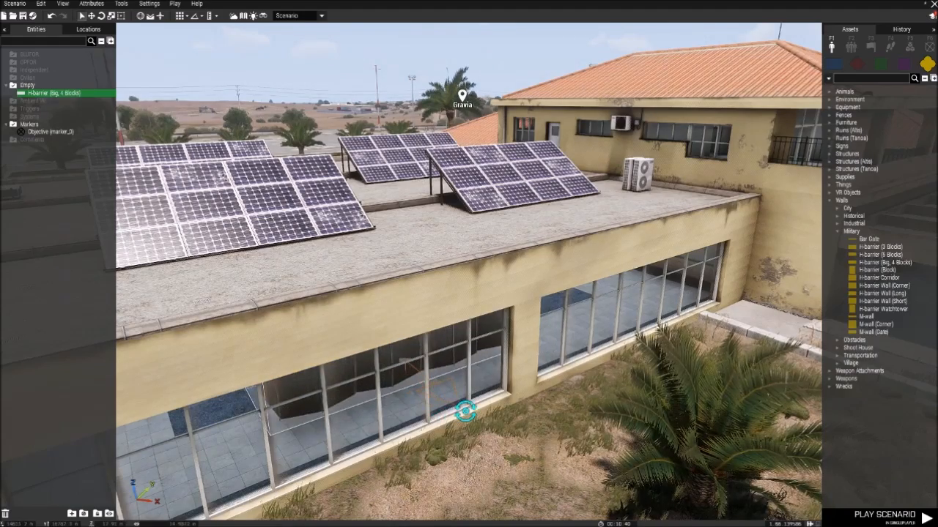
{"action": "key", "text": "a"}
{"action": "right_click_drag", "start_coordinate": [454, 363], "coordinate": [514, 376]}
{"action": "key", "text": "q"}
{"action": "key", "text": "a"}
{"action": "left_click_drag", "start_coordinate": [472, 387], "coordinate": [488, 295]}
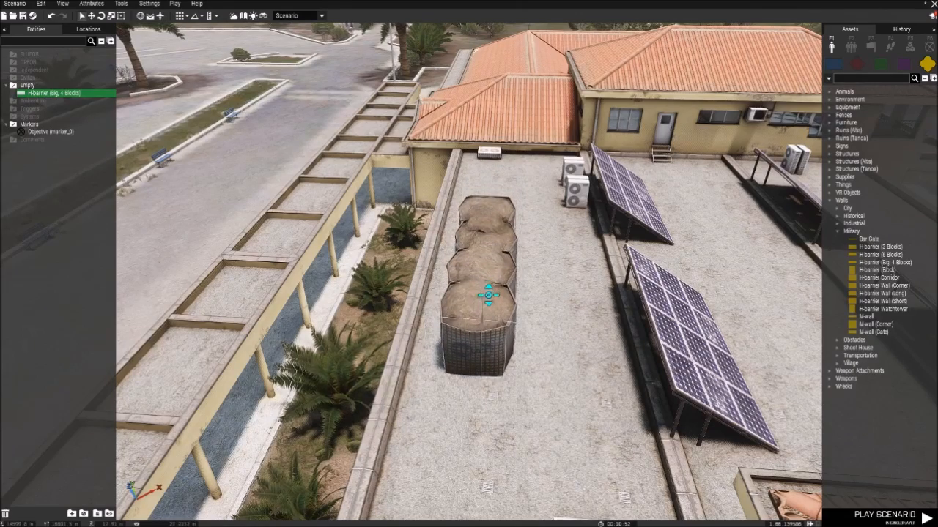
Bring the H-barrier off the terminal roof onto the road beside the palm-lined car park.
{"action": "right_click_drag", "start_coordinate": [514, 355], "coordinate": [580, 281]}
{"action": "key", "text": "a"}
{"action": "key", "text": "w"}
{"action": "key", "text": "s"}
{"action": "key", "text": "q"}
{"action": "key", "text": "s"}
{"action": "left_click_drag", "start_coordinate": [499, 425], "coordinate": [545, 515]}
{"action": "key", "text": "s"}
{"action": "key", "text": "s"}
{"action": "right_click_drag", "start_coordinate": [544, 408], "coordinate": [535, 350]}
{"action": "left_click_drag", "start_coordinate": [515, 197], "coordinate": [540, 269]}
Delete the H-barrier standing on the road beside the car park.
{"action": "right_click_drag", "start_coordinate": [523, 288], "coordinate": [32, 217]}
{"action": "key", "text": "w"}
{"action": "key", "text": "w"}
{"action": "key", "text": "w"}
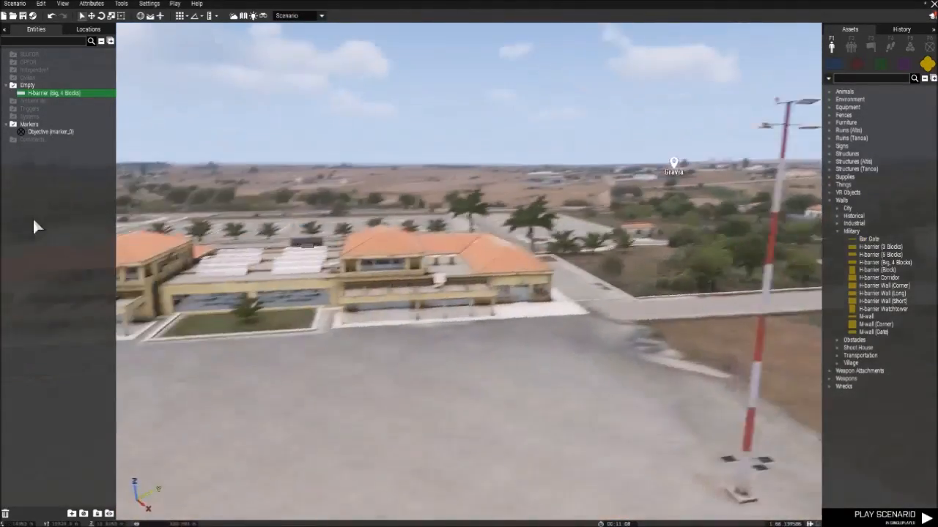
{"action": "right_click_drag", "start_coordinate": [344, 248], "coordinate": [271, 263]}
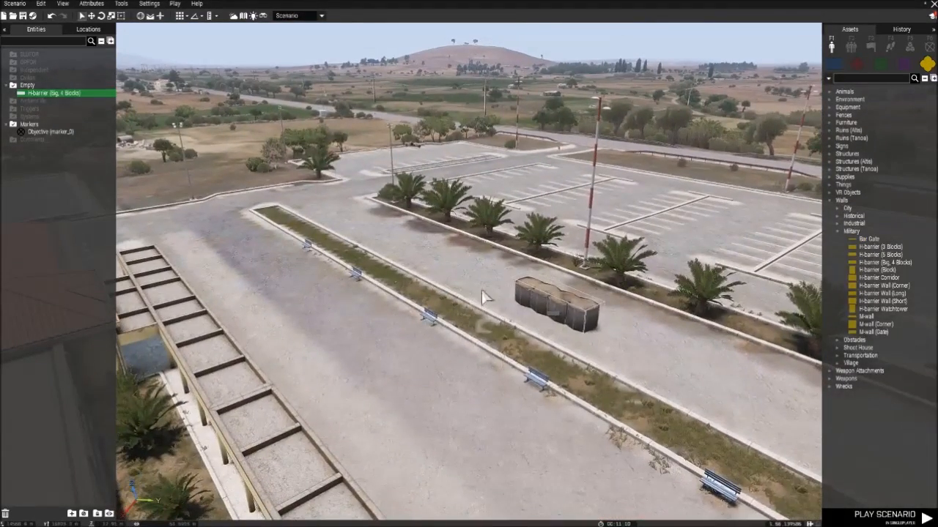
{"action": "key", "text": "Delete"}
{"action": "key", "text": "w"}
{"action": "right_click_drag", "start_coordinate": [474, 264], "coordinate": [550, 225]}
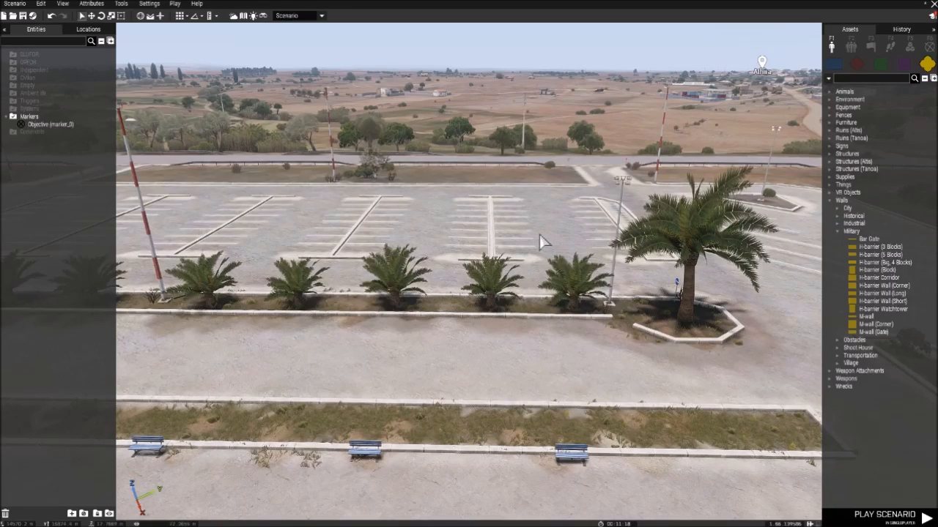
Relocate the camera on the map from the Terminal to the coast beside the Objective marker and return to the 3D view.
{"action": "key", "text": "m"}
{"action": "scroll", "coordinate": [540, 236], "scroll_direction": "down", "scroll_amount": 3}
{"action": "scroll", "coordinate": [419, 312], "scroll_direction": "down", "scroll_amount": 4}
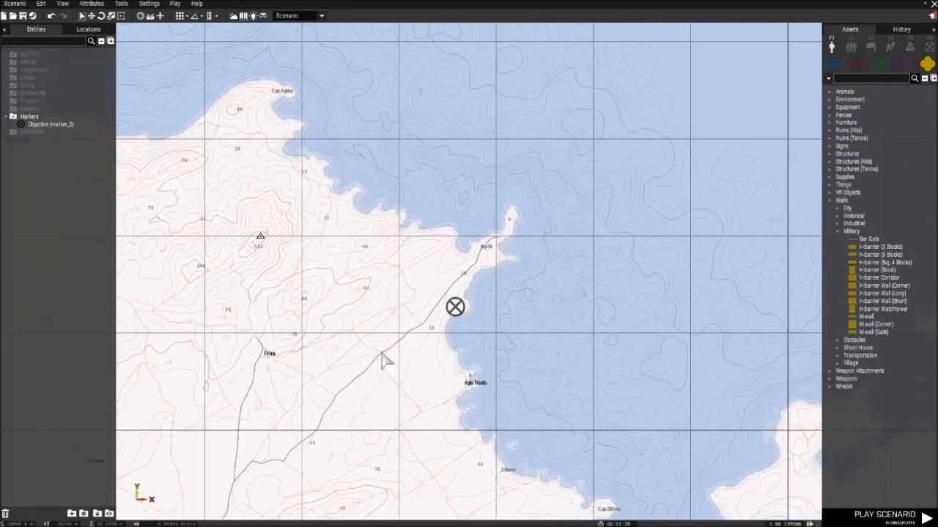
{"action": "right_click_drag", "start_coordinate": [370, 362], "coordinate": [574, 202]}
{"action": "scroll", "coordinate": [432, 296], "scroll_direction": "down", "scroll_amount": 3}
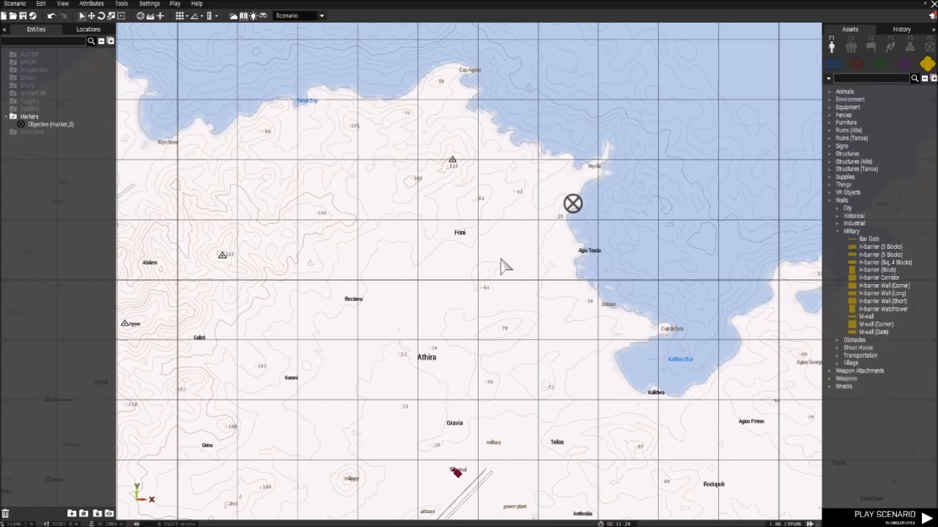
{"action": "right_click_drag", "start_coordinate": [514, 273], "coordinate": [561, 304]}
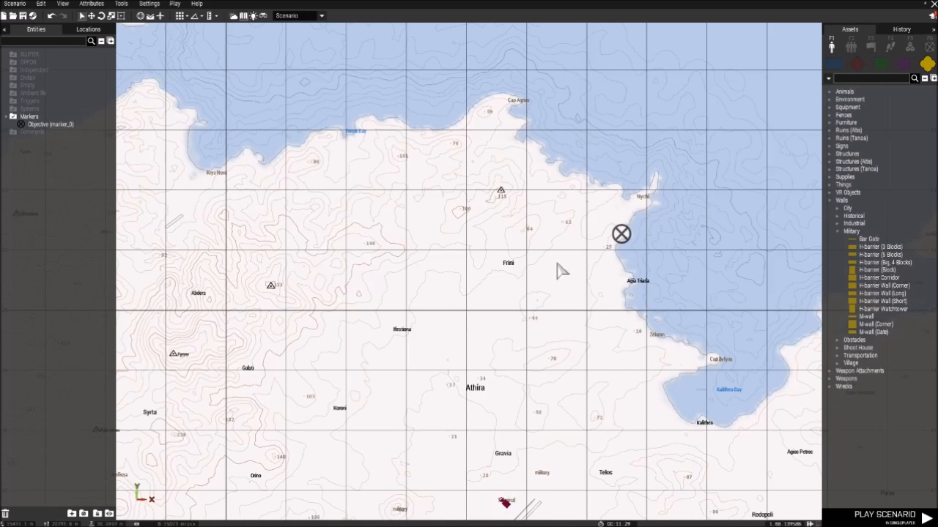
{"action": "right_click", "coordinate": [606, 246]}
{"action": "left_click", "coordinate": [619, 250]}
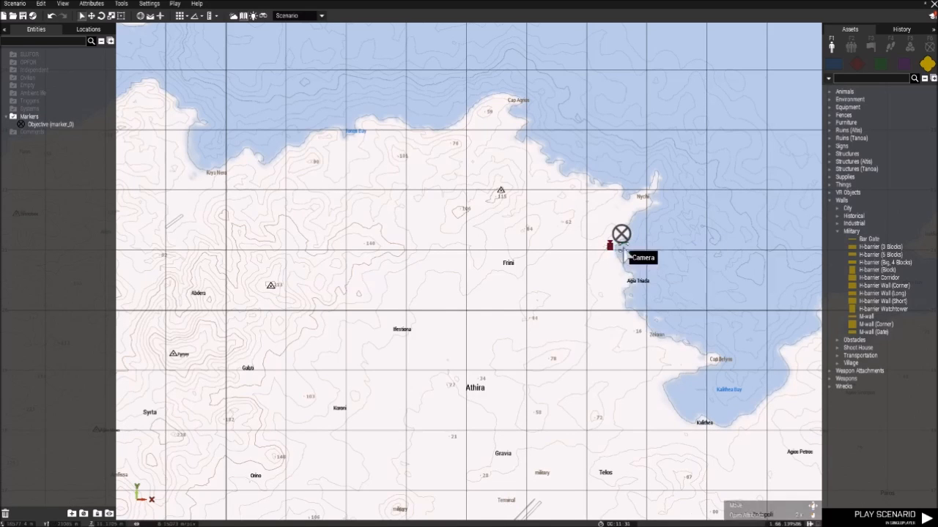
{"action": "key", "text": "m"}
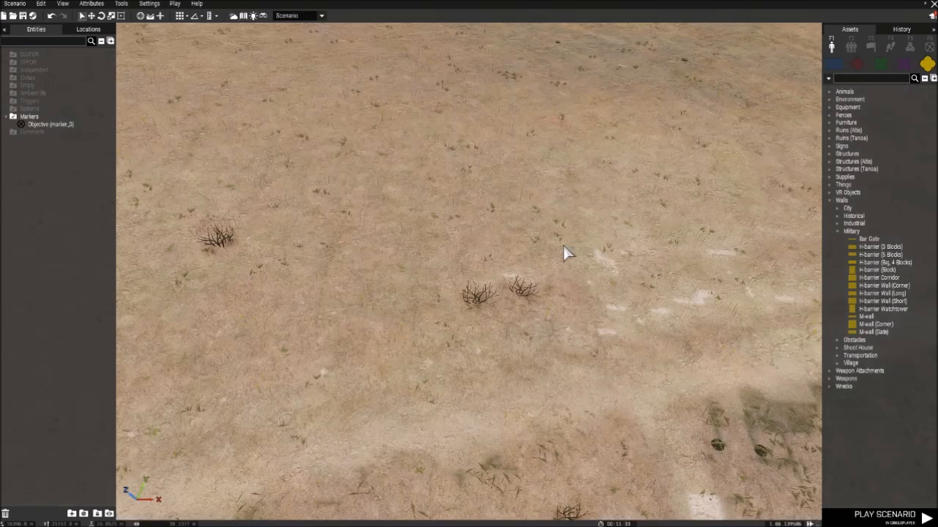
Survey the map around the Objective marker and look over the surrounding terrain in 3D.
{"action": "key", "text": "m"}
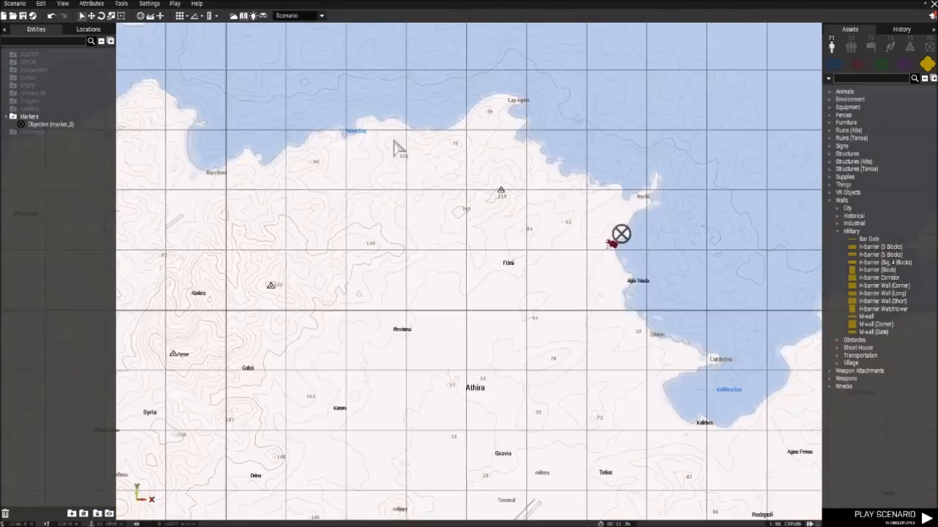
{"action": "scroll", "coordinate": [402, 205], "scroll_direction": "down", "scroll_amount": 3}
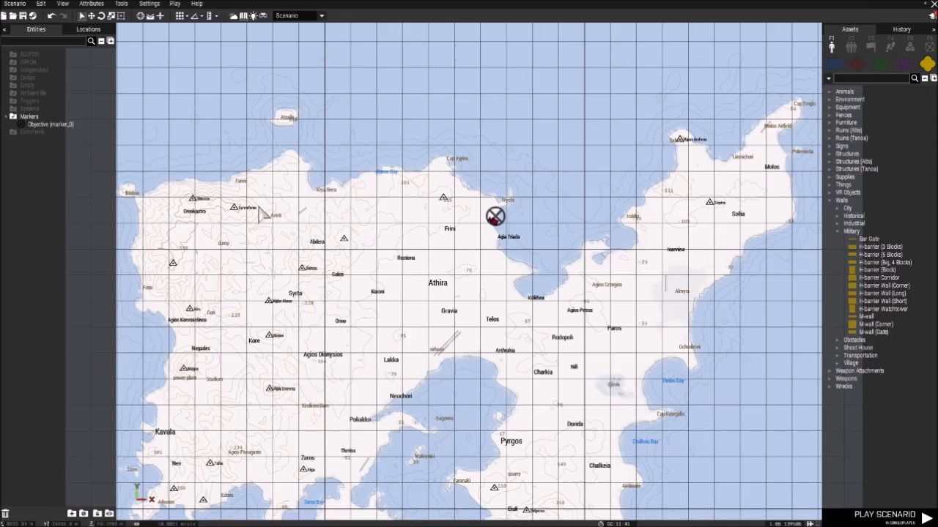
{"action": "scroll", "coordinate": [239, 418], "scroll_direction": "up", "scroll_amount": 3}
{"action": "right_click_drag", "start_coordinate": [528, 254], "coordinate": [240, 374]}
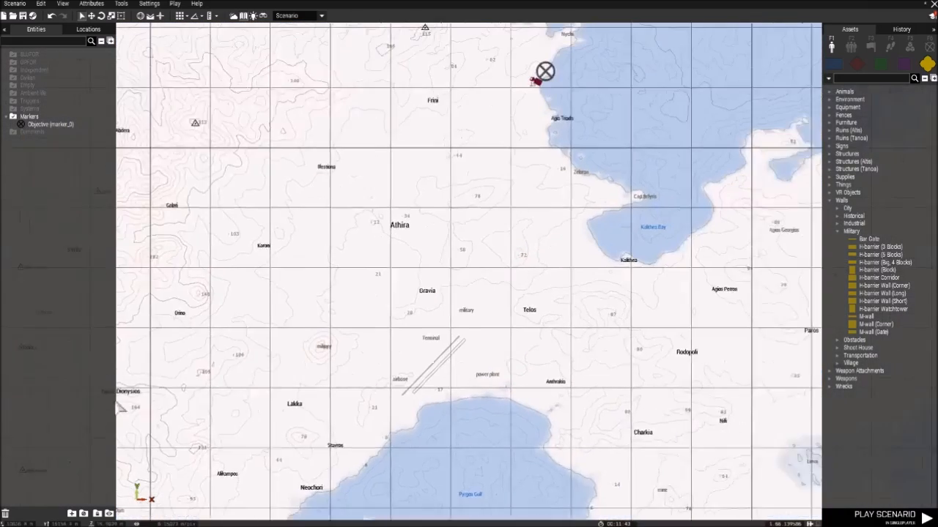
{"action": "mouse_move", "coordinate": [513, 190]}
{"action": "right_mouse_down"}
{"action": "mouse_move", "coordinate": [374, 276]}
{"action": "mouse_move", "coordinate": [424, 316]}
{"action": "right_mouse_up"}
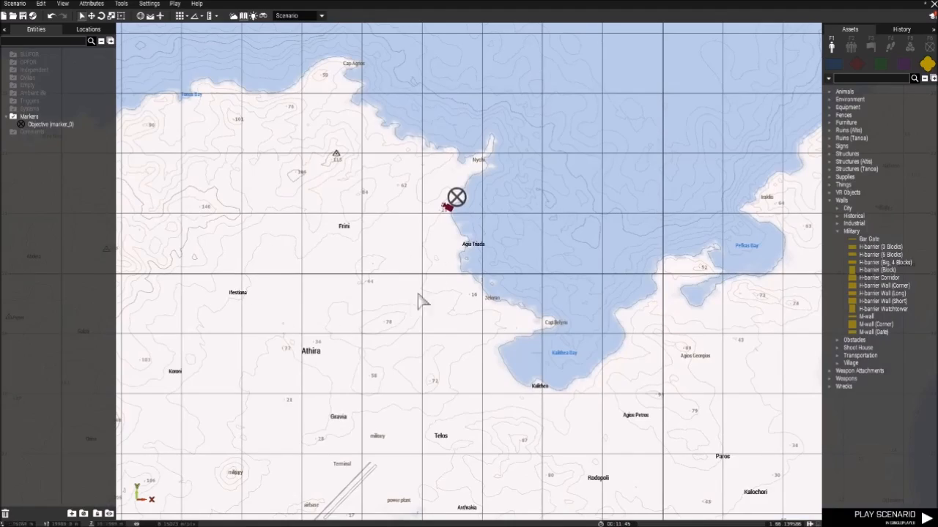
{"action": "key", "text": "m"}
{"action": "right_click_drag", "start_coordinate": [302, 289], "coordinate": [560, 276]}
{"action": "key", "text": "w"}
{"action": "right_click_drag", "start_coordinate": [474, 272], "coordinate": [323, 225]}
{"action": "right_click_drag", "start_coordinate": [559, 193], "coordinate": [285, 202]}
Examine the wider island map, from the Pyrgos Gulf and the airbase to the Molos peninsula.
{"action": "key", "text": "m"}
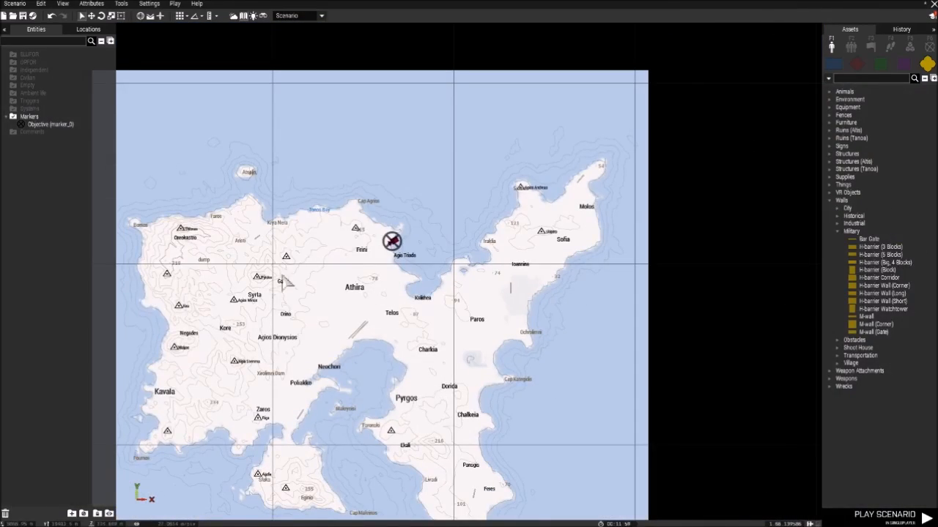
{"action": "scroll", "coordinate": [337, 282], "scroll_direction": "up", "scroll_amount": 5}
{"action": "key", "text": "m"}
{"action": "right_click_drag", "start_coordinate": [447, 308], "coordinate": [565, 280]}
{"action": "key", "text": "m"}
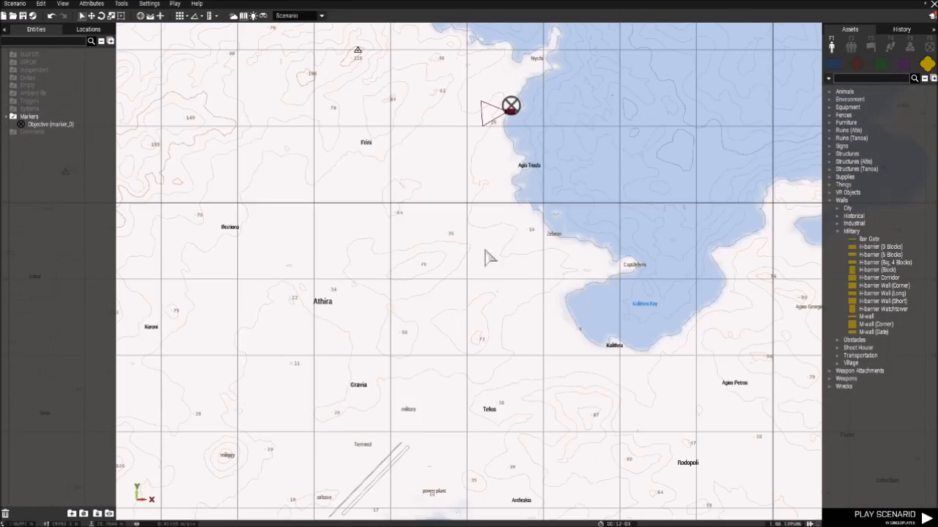
{"action": "scroll", "coordinate": [452, 302], "scroll_direction": "down", "scroll_amount": 3}
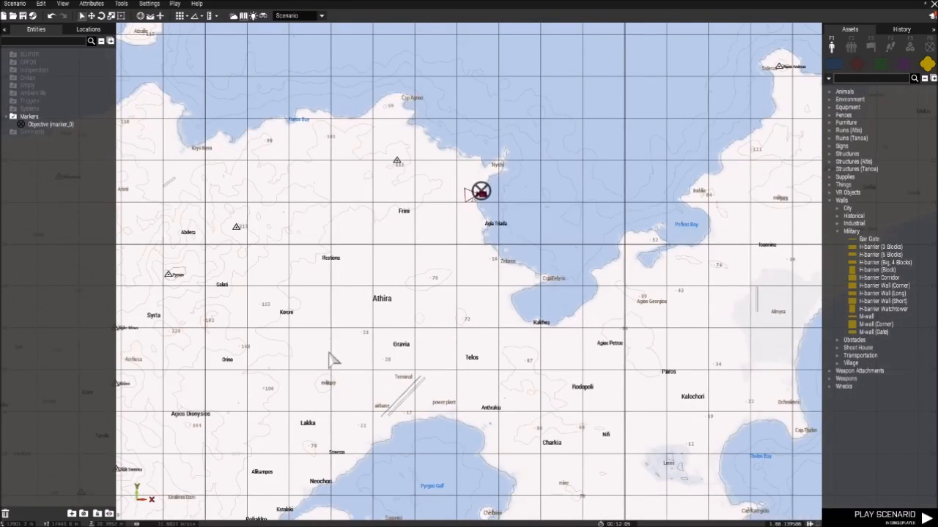
{"action": "right_click_drag", "start_coordinate": [386, 463], "coordinate": [513, 331]}
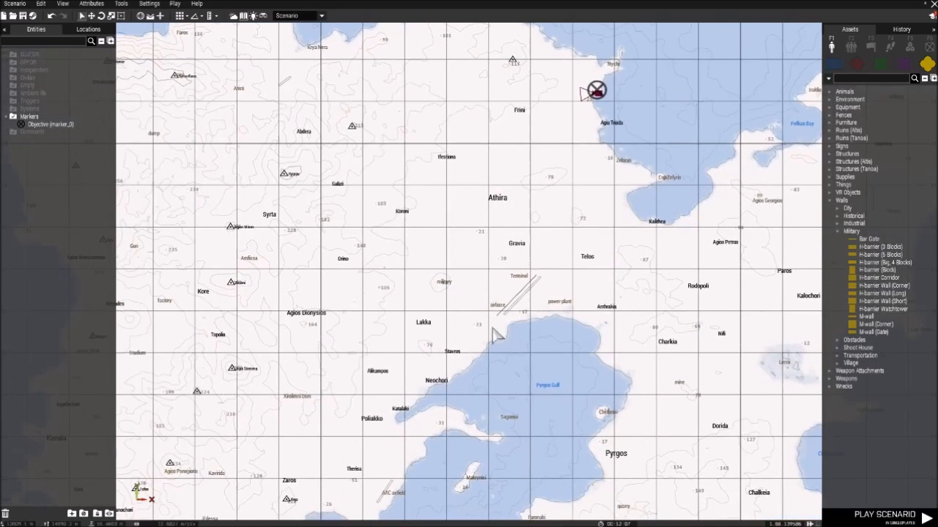
{"action": "right_click_drag", "start_coordinate": [538, 293], "coordinate": [429, 370]}
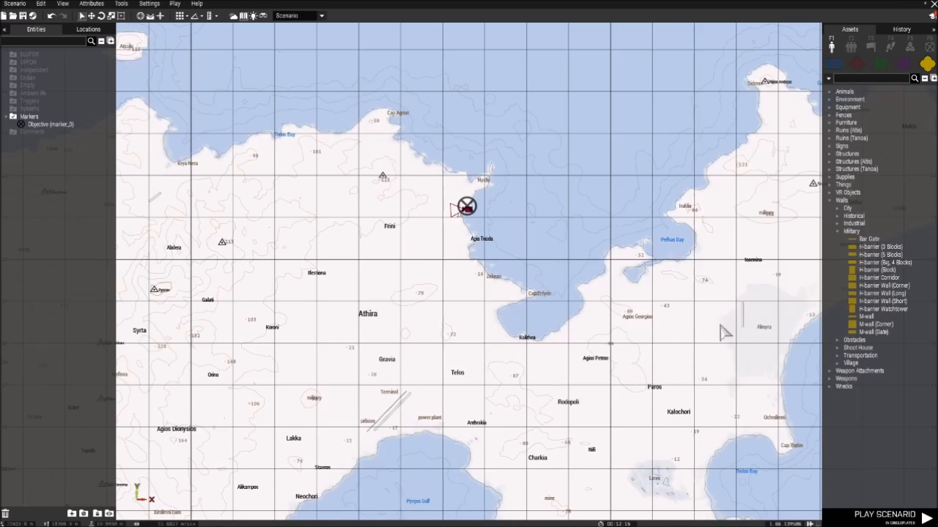
{"action": "right_click_drag", "start_coordinate": [451, 209], "coordinate": [277, 288]}
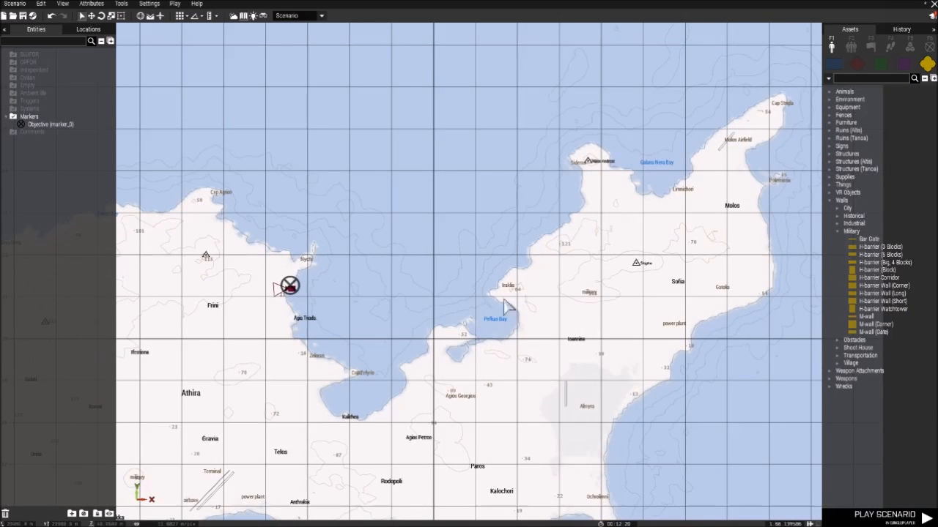
{"action": "scroll", "coordinate": [419, 400], "scroll_direction": "down", "scroll_amount": 5}
{"action": "scroll", "coordinate": [469, 312], "scroll_direction": "up", "scroll_amount": 4}
Survey the open fields, coastline and road around the H-barrier near the Objective marker in the 3D view.
{"action": "key", "text": "m"}
{"action": "right_click_drag", "start_coordinate": [514, 312], "coordinate": [696, 303]}
{"action": "right_click_drag", "start_coordinate": [483, 313], "coordinate": [378, 339]}
{"action": "key", "text": "w"}
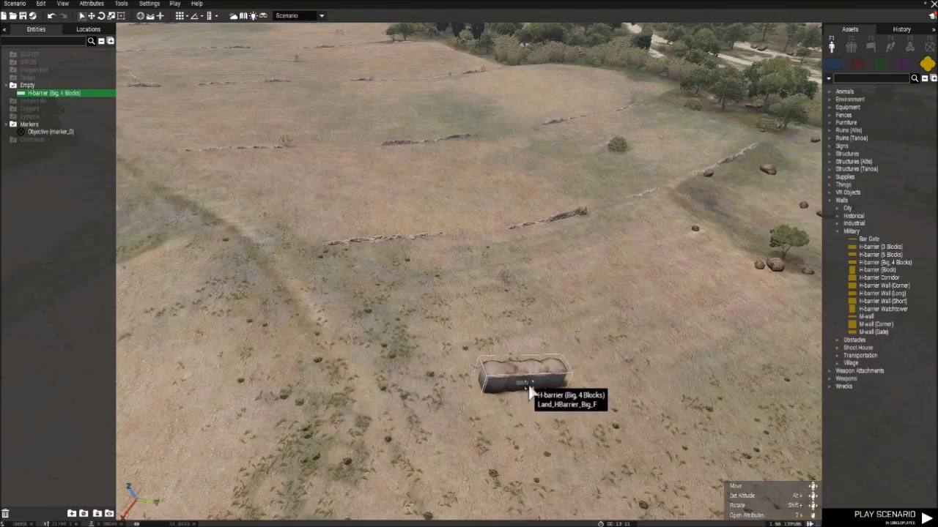
{"action": "key", "text": "w"}
{"action": "right_click_drag", "start_coordinate": [428, 372], "coordinate": [417, 282]}
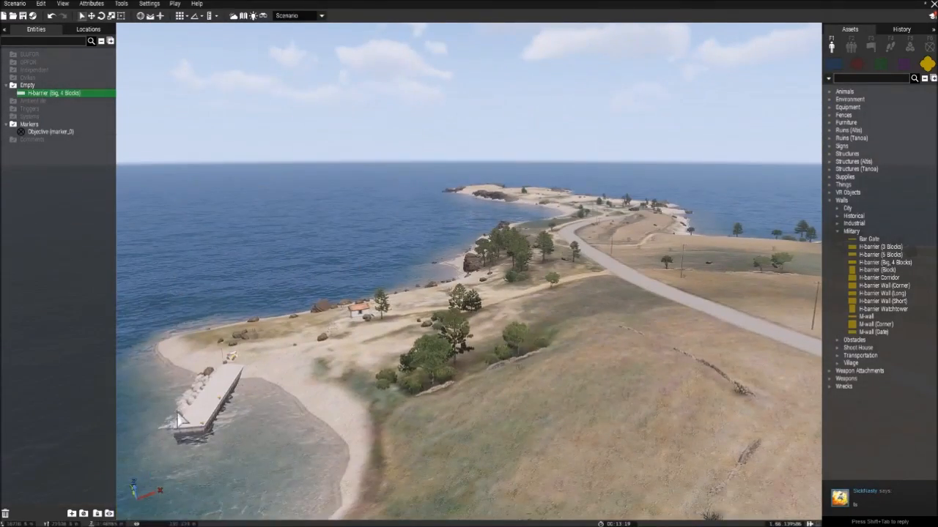
{"action": "right_click_drag", "start_coordinate": [395, 293], "coordinate": [661, 326]}
{"action": "right_click_drag", "start_coordinate": [468, 295], "coordinate": [644, 292]}
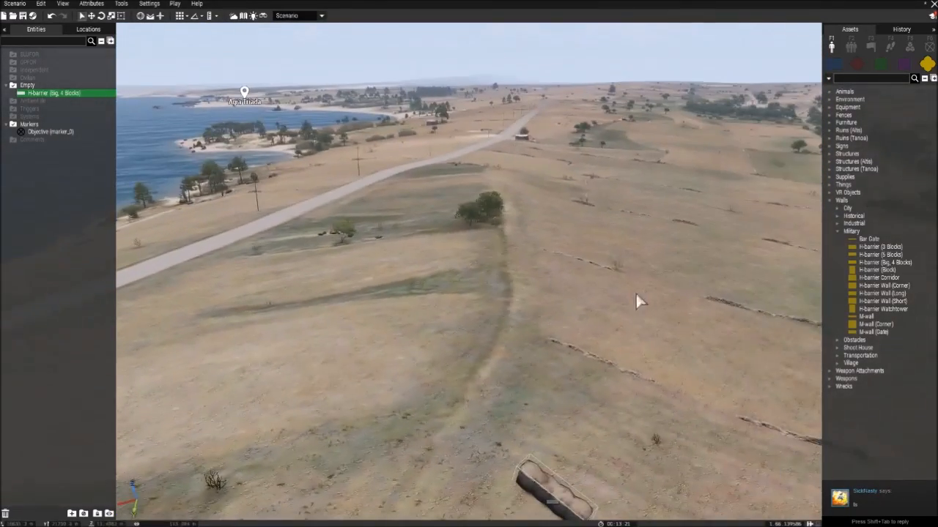
Survey the coastline, the jetty and the sandy peninsula around the small house from the air.
{"action": "key", "text": "w"}
{"action": "key", "text": "w"}
{"action": "right_click_drag", "start_coordinate": [467, 294], "coordinate": [293, 315]}
{"action": "key", "text": "s"}
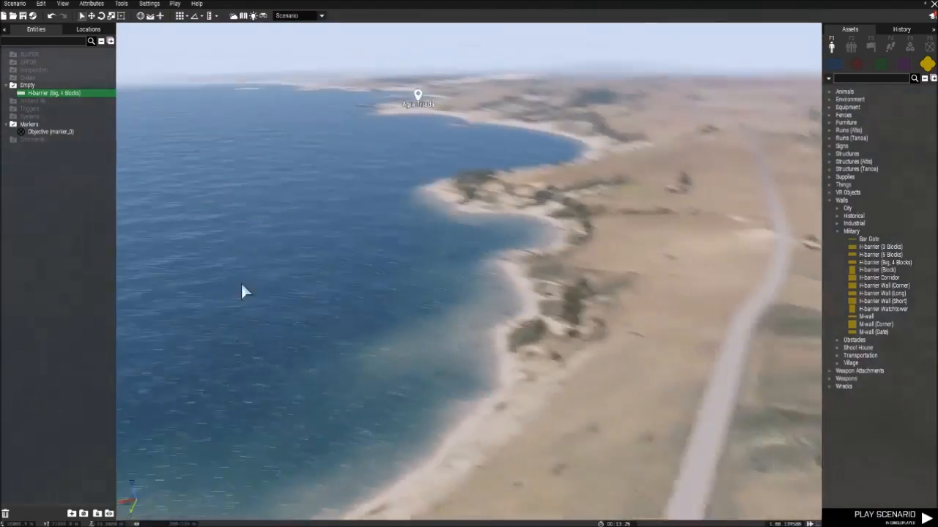
{"action": "key", "text": "d"}
{"action": "key", "text": "s"}
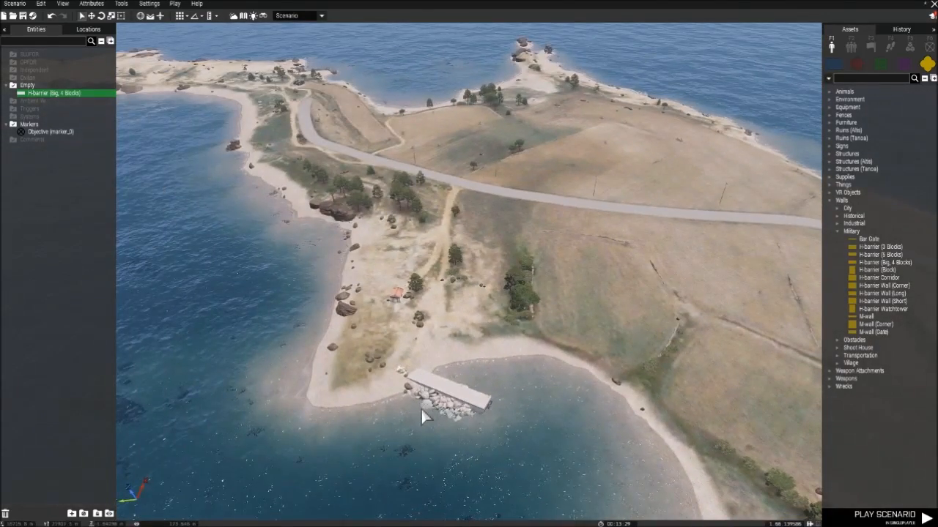
{"action": "right_click_drag", "start_coordinate": [425, 404], "coordinate": [357, 414]}
{"action": "left_click_drag", "start_coordinate": [341, 425], "coordinate": [624, 401]}
{"action": "key", "text": "w"}
{"action": "key", "text": "a"}
{"action": "right_click_drag", "start_coordinate": [480, 403], "coordinate": [671, 411]}
{"action": "key", "text": "a"}
{"action": "key", "text": "w"}
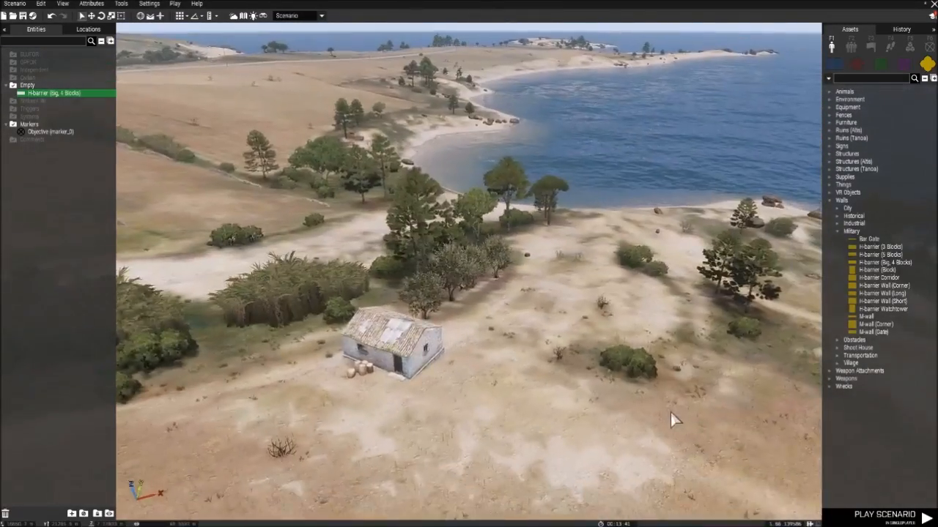
Rotate and reposition the H-barrier in the open field between the small house and the shore.
{"action": "key", "text": "s"}
{"action": "right_click_drag", "start_coordinate": [601, 305], "coordinate": [375, 299]}
{"action": "key", "text": "d"}
{"action": "key", "text": "w"}
{"action": "right_click_drag", "start_coordinate": [447, 291], "coordinate": [574, 277]}
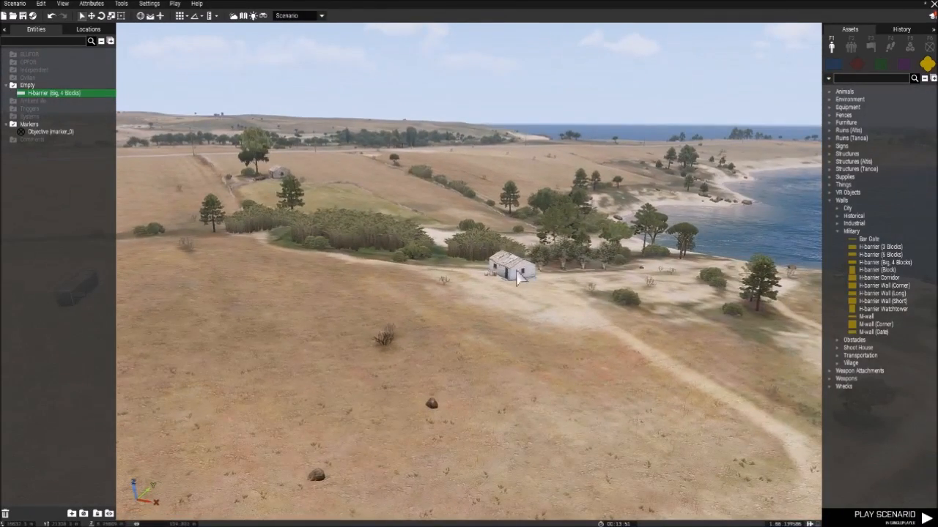
{"action": "right_click_drag", "start_coordinate": [423, 255], "coordinate": [362, 246]}
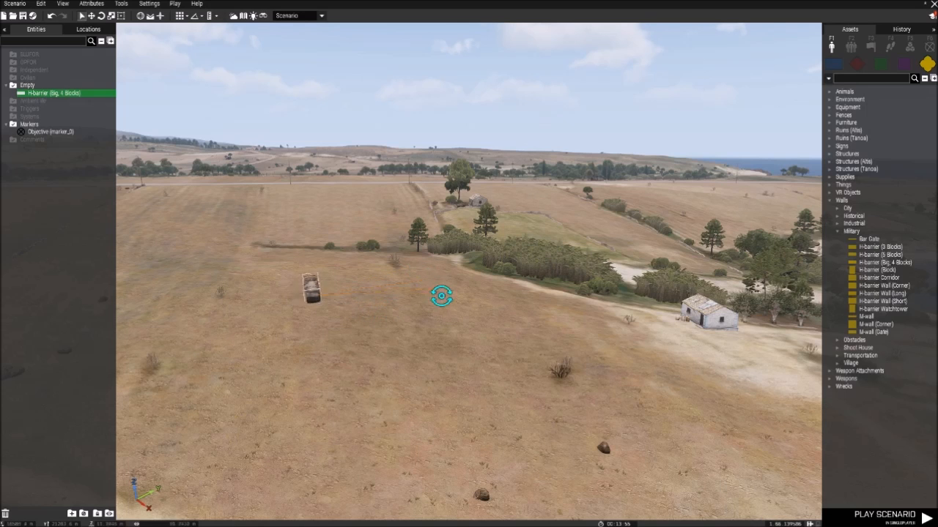
{"action": "left_click_drag", "start_coordinate": [310, 293], "coordinate": [434, 346]}
{"action": "right_click_drag", "start_coordinate": [343, 397], "coordinate": [514, 261]}
{"action": "key", "text": "d"}
{"action": "right_click_drag", "start_coordinate": [290, 195], "coordinate": [622, 333]}
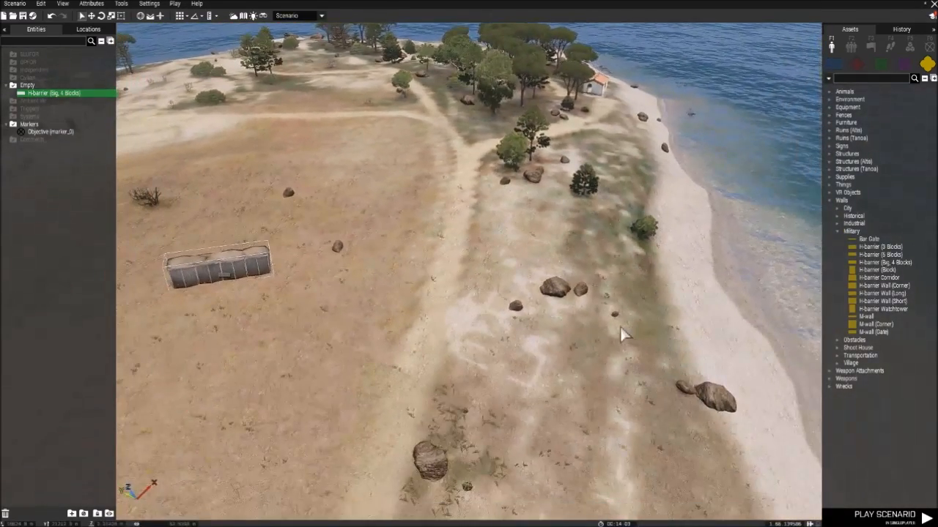
{"action": "key", "text": "a"}
{"action": "key", "text": "w"}
{"action": "scroll", "coordinate": [493, 400], "scroll_direction": "up", "scroll_amount": 2}
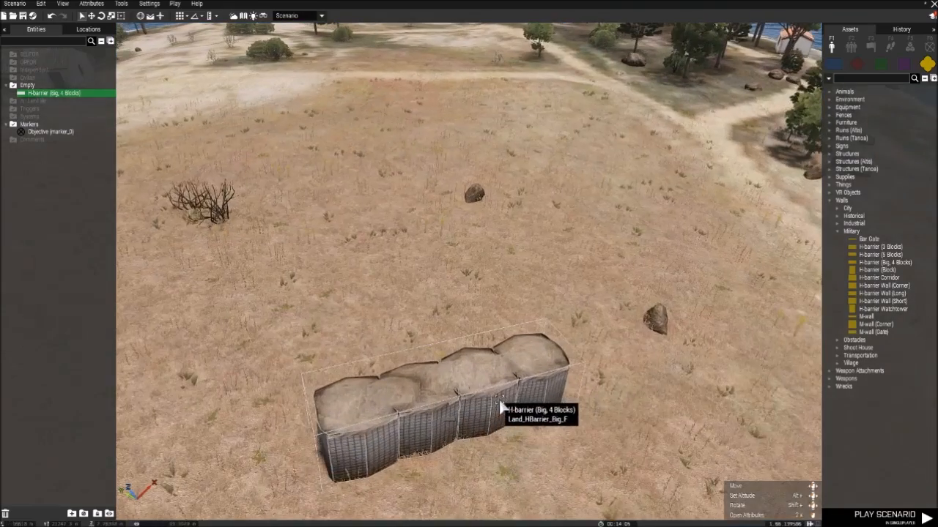
{"action": "key", "text": "a"}
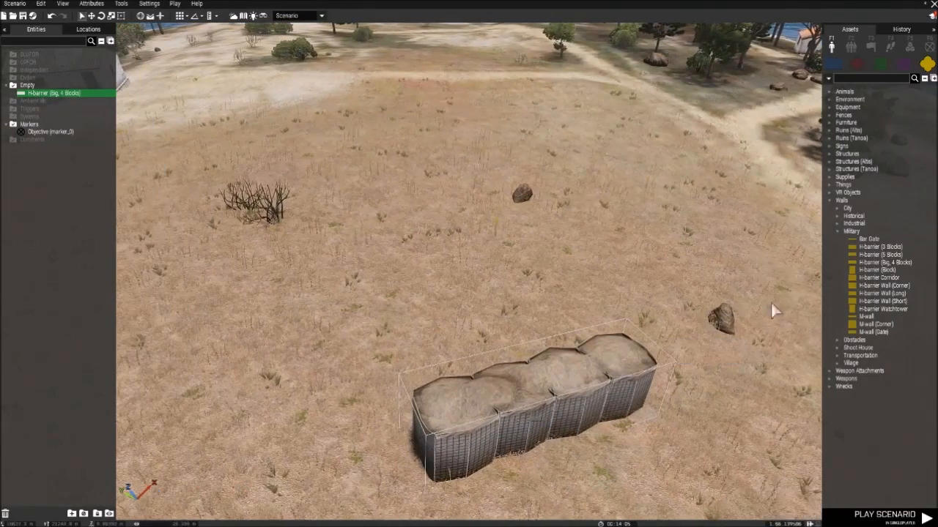
{"action": "left_click", "coordinate": [885, 265]}
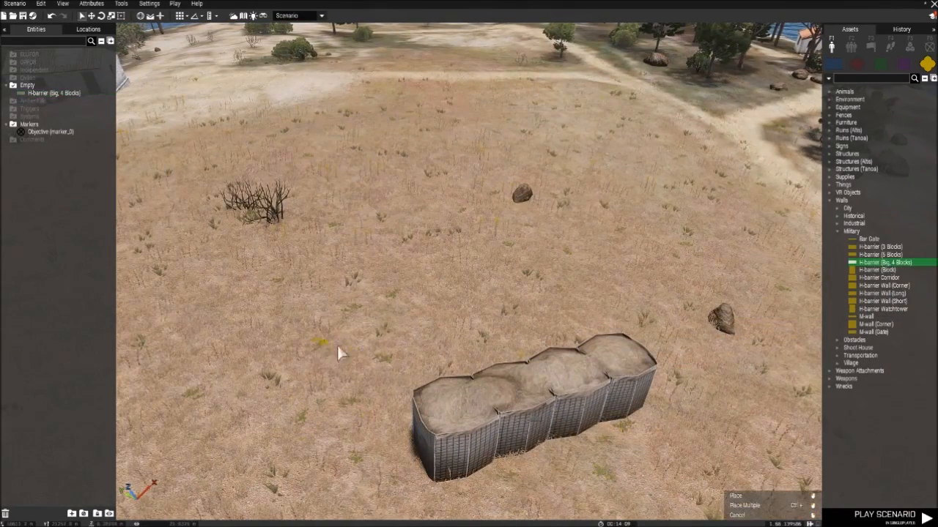
{"action": "key", "text": "s"}
{"action": "right_click", "coordinate": [542, 365]}
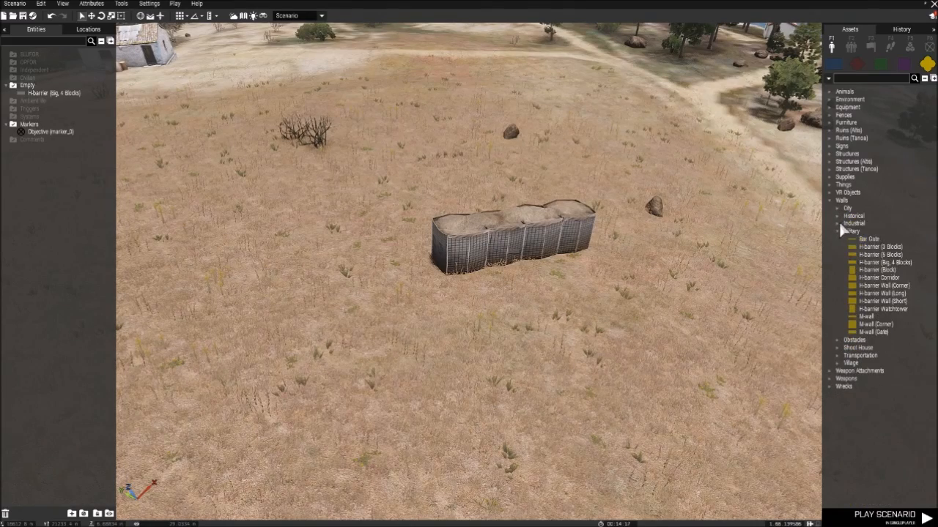
Place an M-wall from the military walls in the field beside the H-barrier.
{"action": "right_click_drag", "start_coordinate": [540, 283], "coordinate": [379, 266]}
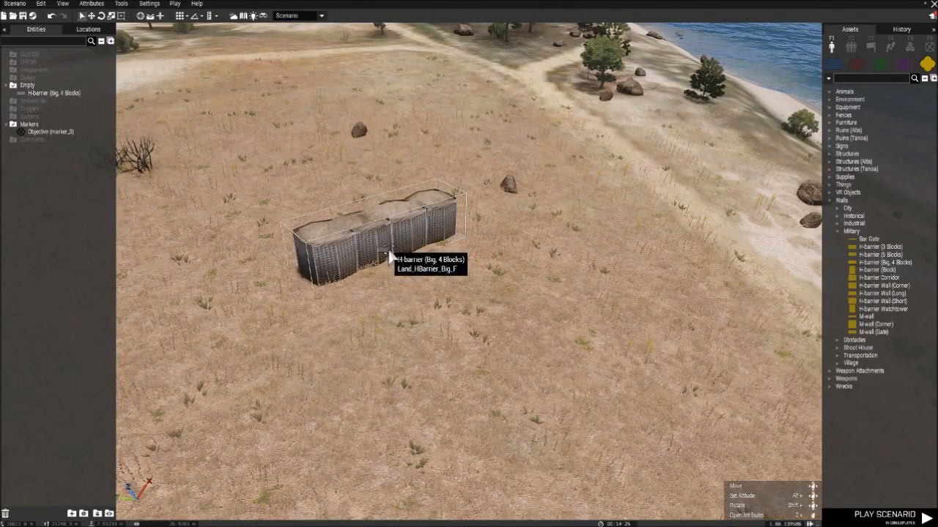
{"action": "right_click_drag", "start_coordinate": [620, 265], "coordinate": [498, 297]}
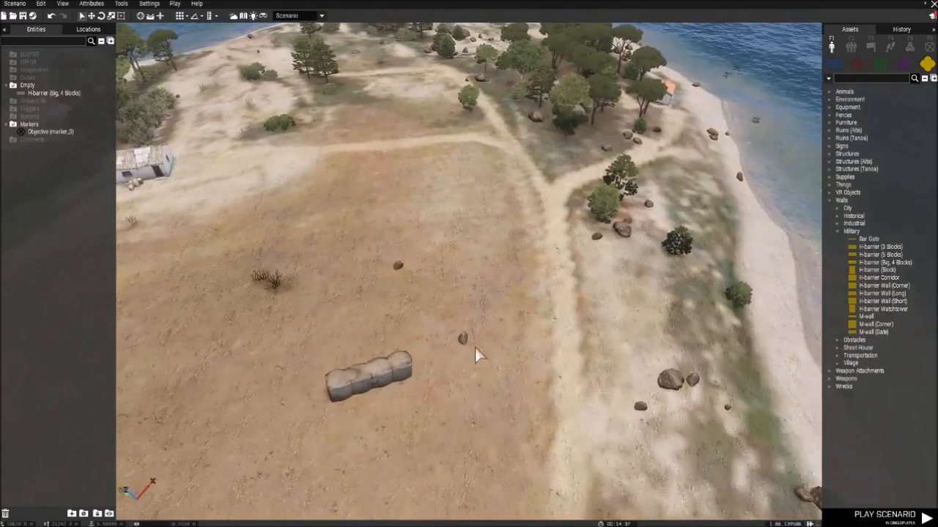
{"action": "right_click_drag", "start_coordinate": [476, 329], "coordinate": [440, 379]}
{"action": "right_click_drag", "start_coordinate": [431, 347], "coordinate": [471, 394]}
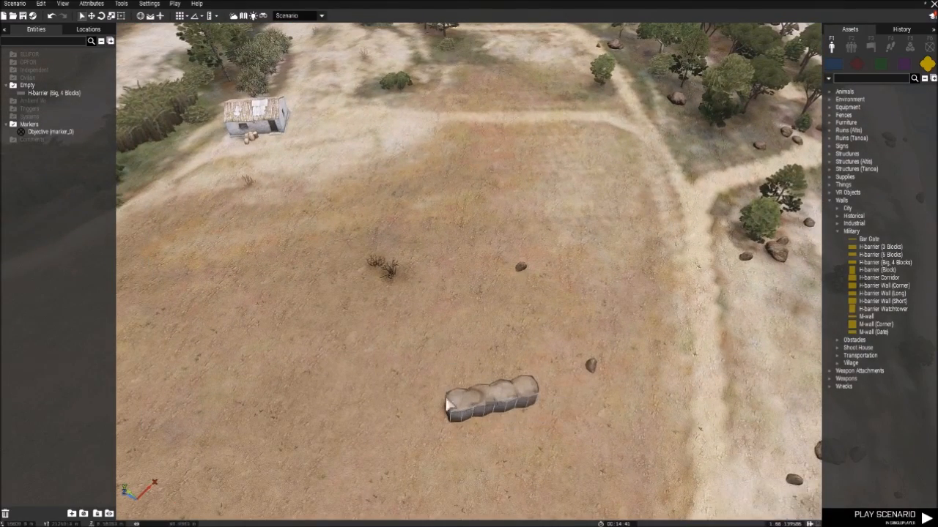
{"action": "right_click_drag", "start_coordinate": [490, 345], "coordinate": [567, 326]}
{"action": "key", "text": "a"}
{"action": "left_click", "coordinate": [862, 318]}
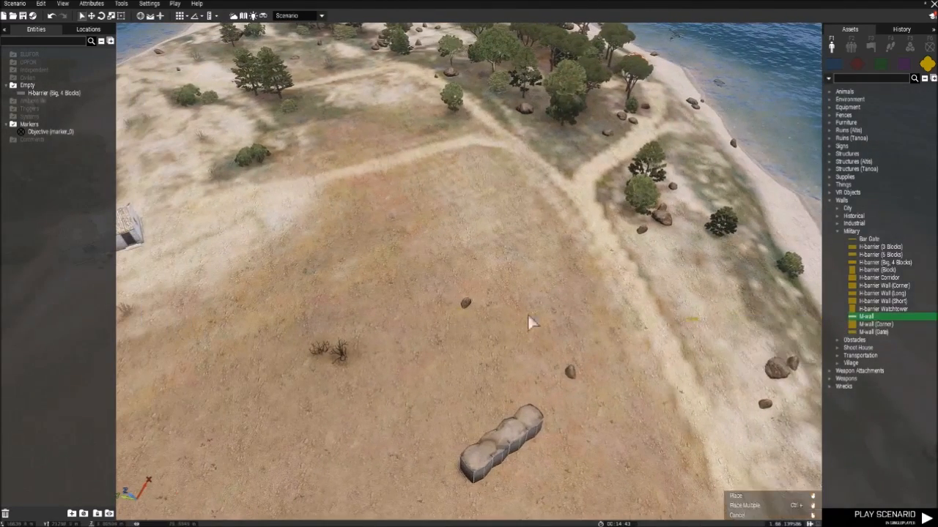
{"action": "left_click", "coordinate": [441, 317]}
Review the M-wall's special states in its attributes, accept them and delete the wall.
{"action": "scroll", "coordinate": [508, 319], "scroll_direction": "up", "scroll_amount": 3}
{"action": "key", "text": "d"}
{"action": "right_click_drag", "start_coordinate": [507, 319], "coordinate": [362, 290]}
{"action": "key", "text": "w"}
{"action": "key", "text": "d"}
{"action": "double_click", "coordinate": [361, 289]}
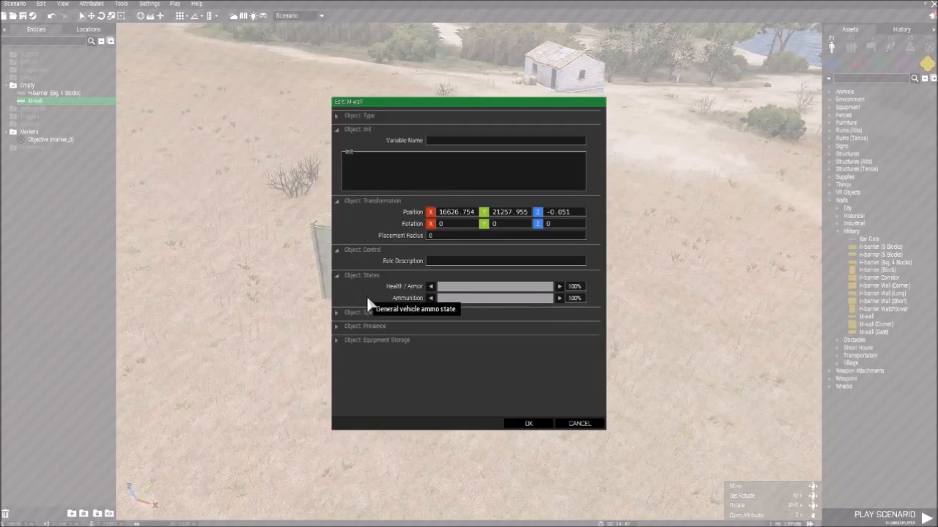
{"action": "left_click", "coordinate": [346, 311]}
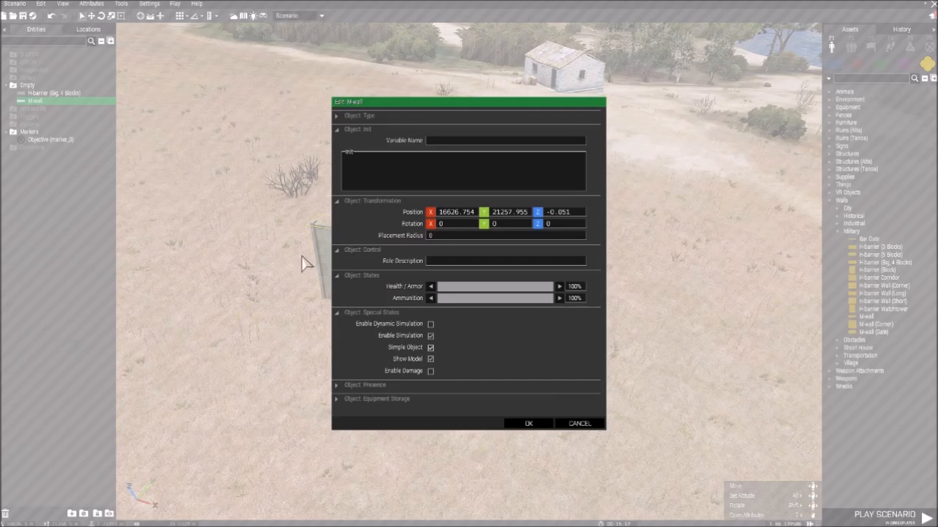
{"action": "mouse_move", "coordinate": [425, 352]}
{"action": "left_click", "coordinate": [537, 423]}
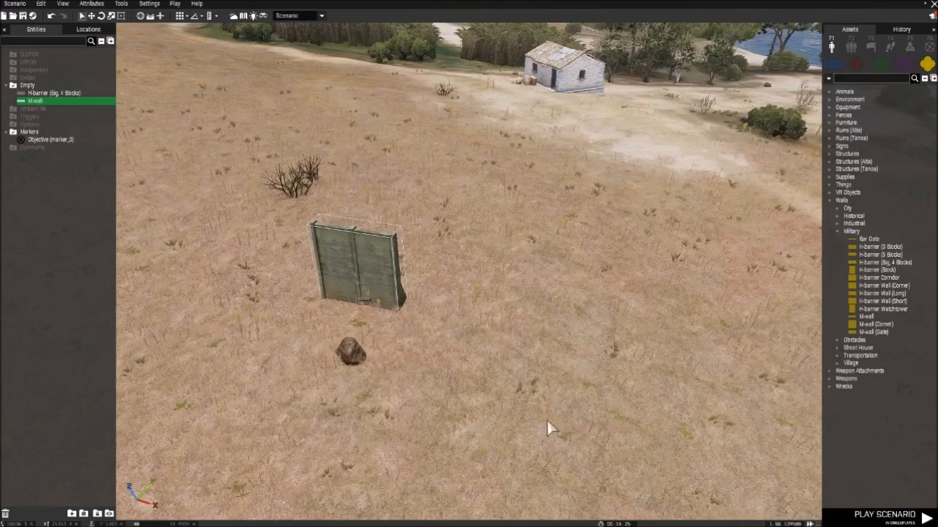
{"action": "key", "text": "Delete"}
Inspect the H-barrier's attributes, including its simulation, simple object and damage options.
{"action": "right_click_drag", "start_coordinate": [465, 292], "coordinate": [333, 291]}
{"action": "double_click", "coordinate": [406, 261]}
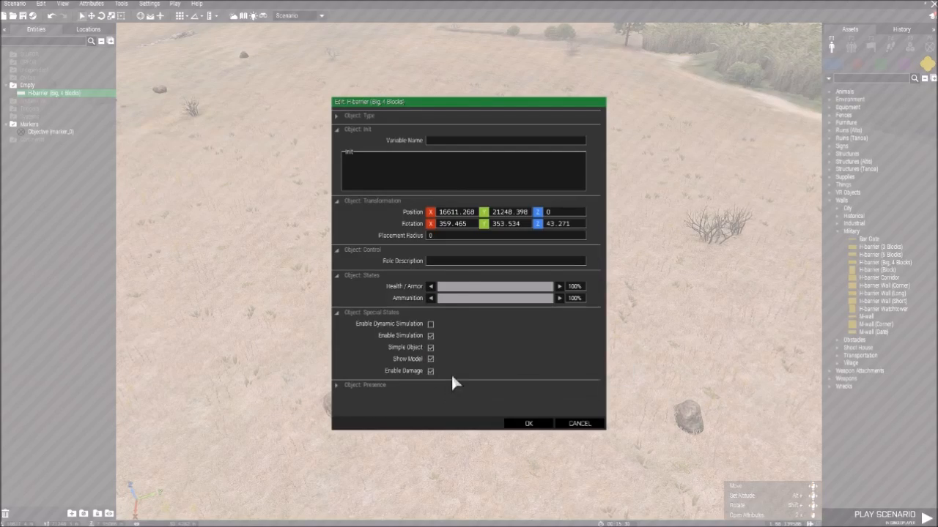
{"action": "left_click", "coordinate": [525, 423]}
Duplicate the H-barrier (Big, 4 Blocks) and align the copy end to end with the original.
{"action": "key", "text": "d"}
{"action": "right_click_drag", "start_coordinate": [554, 400], "coordinate": [500, 349]}
{"action": "right_click_drag", "start_coordinate": [534, 399], "coordinate": [579, 392]}
{"action": "key", "text": "ctrl+v"}
{"action": "left_click_drag", "start_coordinate": [567, 290], "coordinate": [532, 304]}
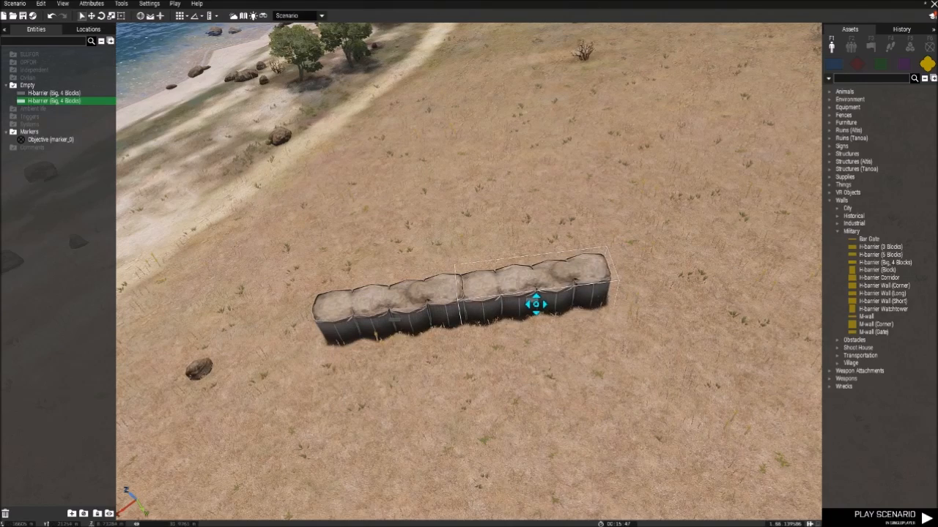
Paste two more H-barriers and join them to the end of the row to make four in line.
{"action": "key", "text": "d"}
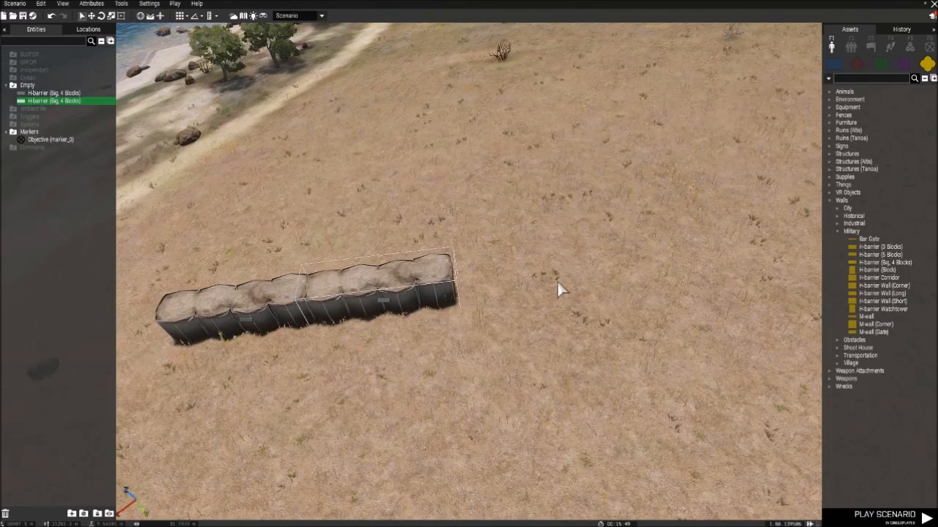
{"action": "key", "text": "ctrl+v"}
{"action": "left_click_drag", "start_coordinate": [556, 285], "coordinate": [525, 286]}
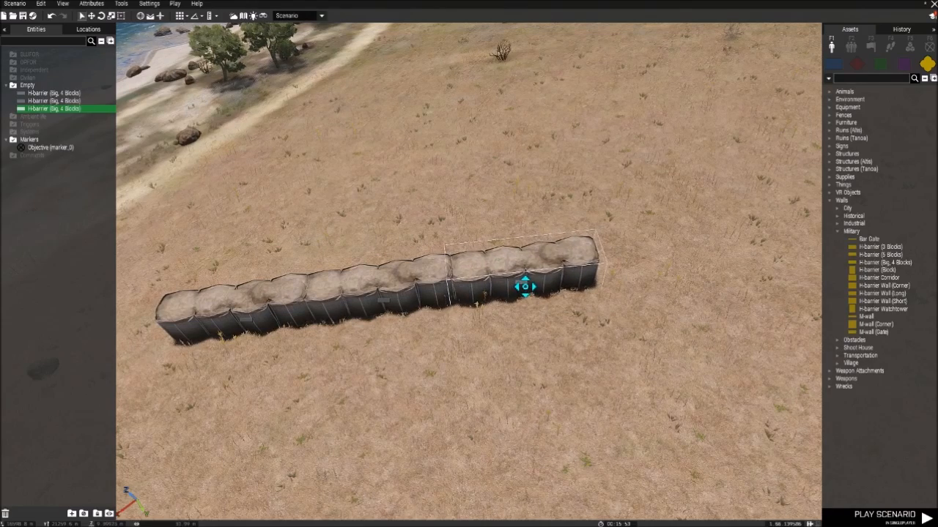
{"action": "key", "text": "d"}
{"action": "key", "text": "ctrl+v"}
{"action": "left_click_drag", "start_coordinate": [550, 321], "coordinate": [539, 330]}
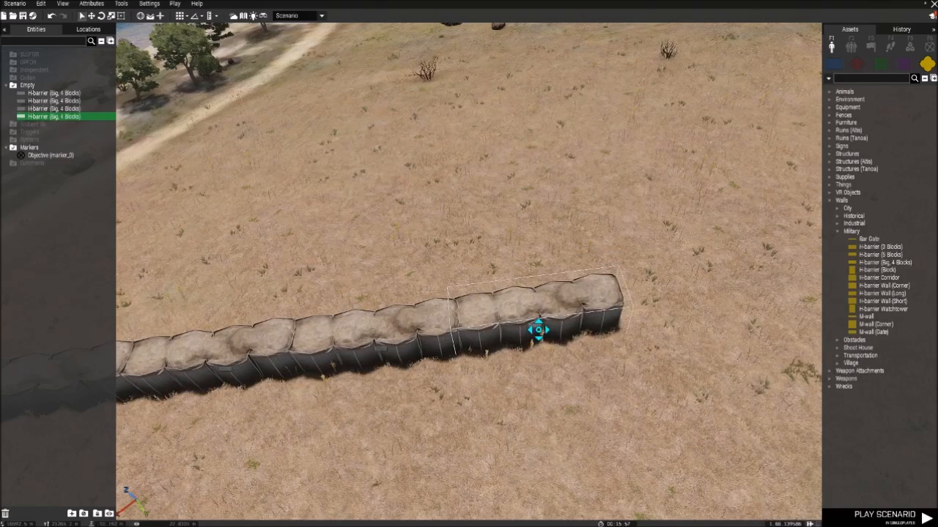
{"action": "left_click", "coordinate": [511, 439]}
Select the row of four H-barriers and paste a copy of it in the fields beyond the small house.
{"action": "scroll", "coordinate": [482, 411], "scroll_direction": "down", "scroll_amount": 5}
{"action": "key", "text": "a"}
{"action": "scroll", "coordinate": [504, 400], "scroll_direction": "down", "scroll_amount": 4}
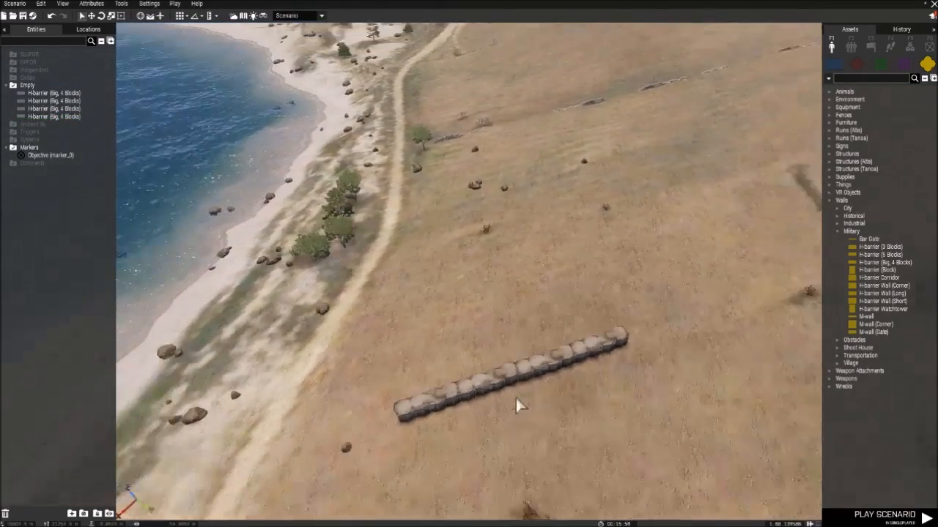
{"action": "left_click_drag", "start_coordinate": [431, 258], "coordinate": [652, 376]}
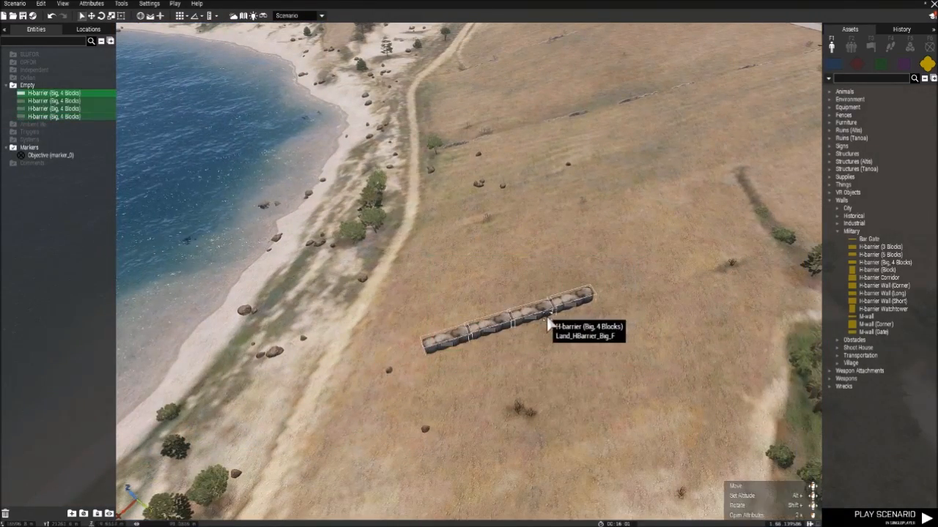
{"action": "right_click_drag", "start_coordinate": [575, 380], "coordinate": [318, 256]}
{"action": "key", "text": "ctrl+v"}
{"action": "left_click_drag", "start_coordinate": [630, 290], "coordinate": [631, 293]}
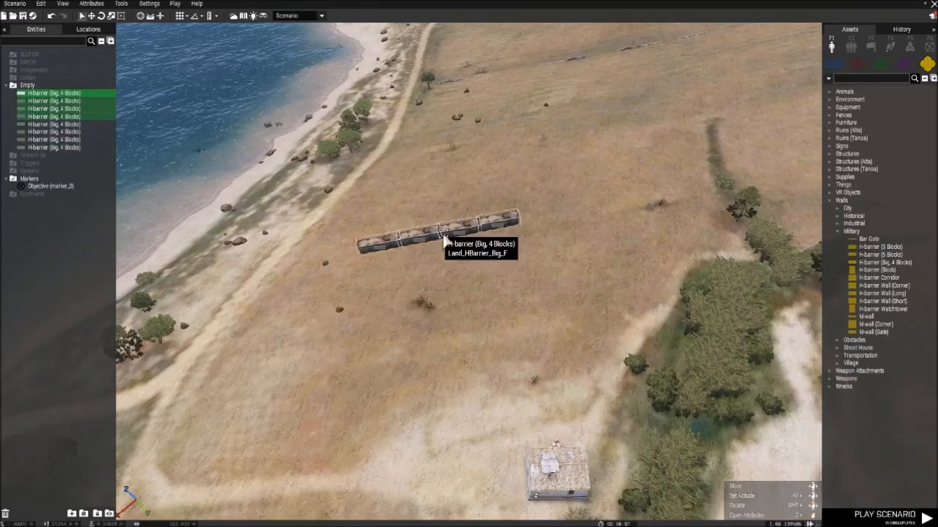
Move the selected row of four H-barriers inland so its end meets the edge of the paved road.
{"action": "right_click_drag", "start_coordinate": [491, 241], "coordinate": [469, 287]}
{"action": "key", "text": "s"}
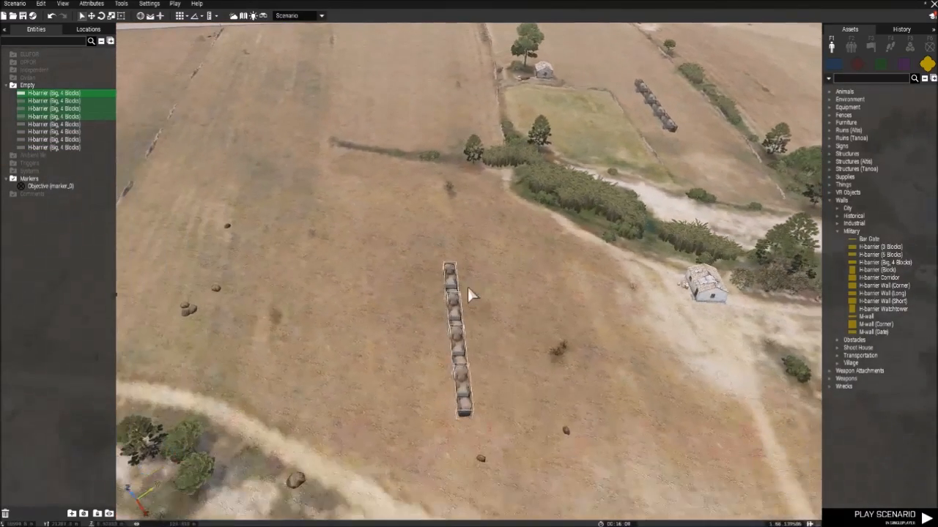
{"action": "key", "text": "w"}
{"action": "left_click_drag", "start_coordinate": [456, 312], "coordinate": [402, 205]}
{"action": "key", "text": "w"}
{"action": "right_click_drag", "start_coordinate": [515, 236], "coordinate": [293, 216]}
{"action": "key", "text": "d"}
{"action": "key", "text": "s"}
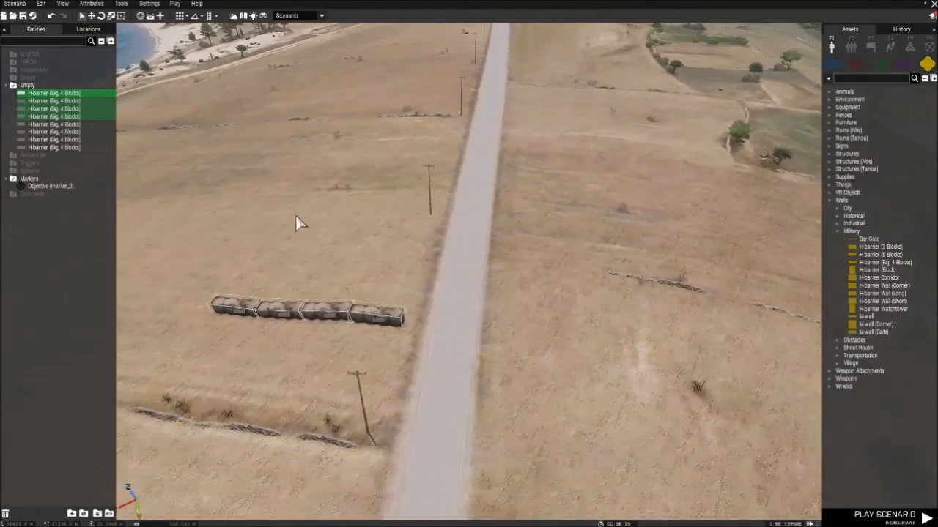
{"action": "key", "text": "a"}
{"action": "left_click_drag", "start_coordinate": [450, 323], "coordinate": [456, 366]}
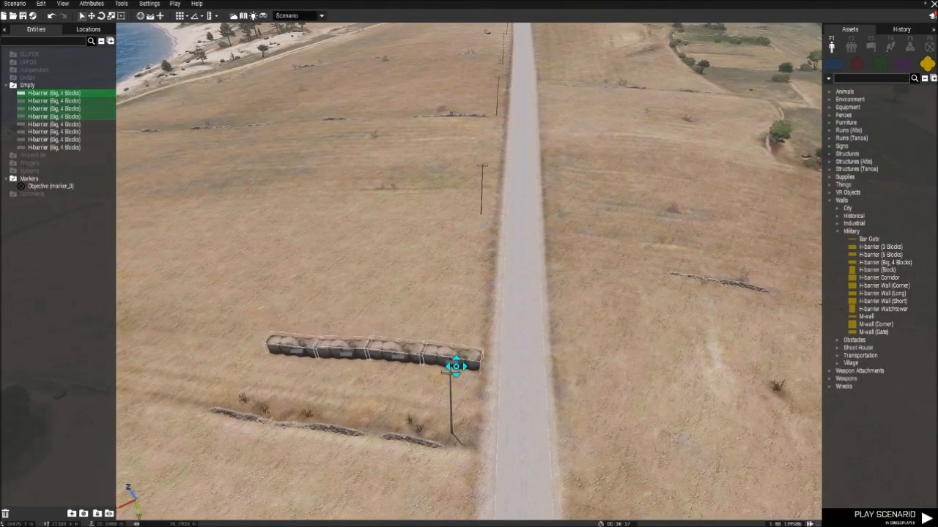
{"action": "left_click_drag", "start_coordinate": [457, 367], "coordinate": [407, 365]}
Paste a copy of the four-barrier row and align it with the end facing away from the road.
{"action": "key", "text": "a"}
{"action": "right_click_drag", "start_coordinate": [559, 348], "coordinate": [375, 377]}
{"action": "key", "text": "d"}
{"action": "key", "text": "a"}
{"action": "key", "text": "d"}
{"action": "left_click_drag", "start_coordinate": [368, 395], "coordinate": [458, 393]}
{"action": "right_click_drag", "start_coordinate": [435, 340], "coordinate": [452, 368]}
{"action": "key", "text": "ctrl+v"}
{"action": "key", "text": "a"}
{"action": "right_click_drag", "start_coordinate": [400, 198], "coordinate": [549, 232]}
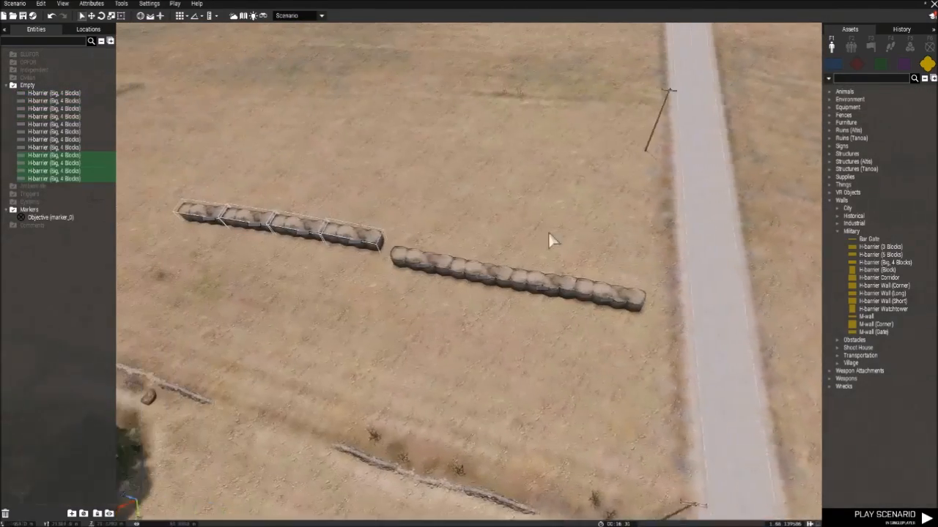
{"action": "left_click_drag", "start_coordinate": [467, 242], "coordinate": [468, 256]}
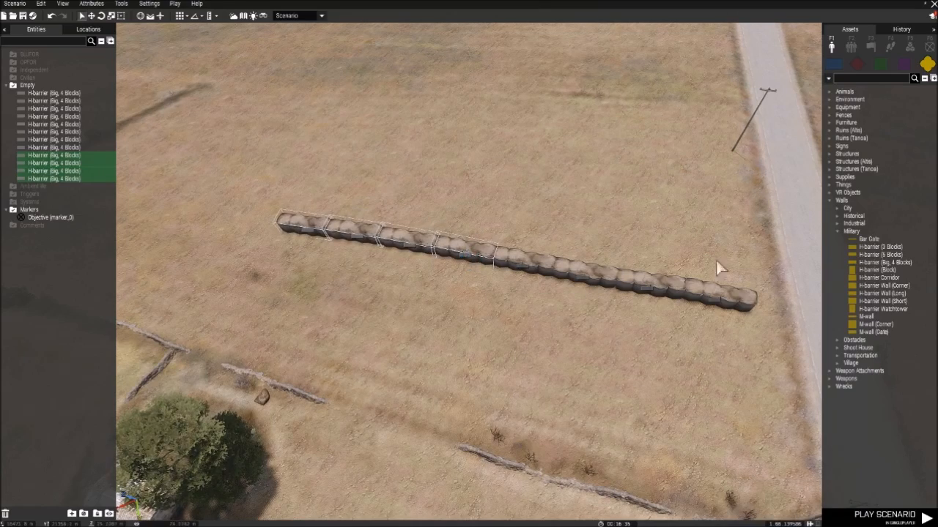
Extend the wall toward the coast with two more pasted four-barrier sections joined end to end.
{"action": "right_click_drag", "start_coordinate": [304, 205], "coordinate": [403, 152]}
{"action": "key", "text": "ctrl+v"}
{"action": "left_click_drag", "start_coordinate": [475, 217], "coordinate": [467, 303]}
{"action": "key", "text": "w"}
{"action": "key", "text": "ctrl+v"}
{"action": "left_click_drag", "start_coordinate": [407, 224], "coordinate": [466, 259]}
Continue the wall across the field past the small house with two further four-barrier sections.
{"action": "key", "text": "w"}
{"action": "key", "text": "a"}
{"action": "key", "text": "ctrl+v"}
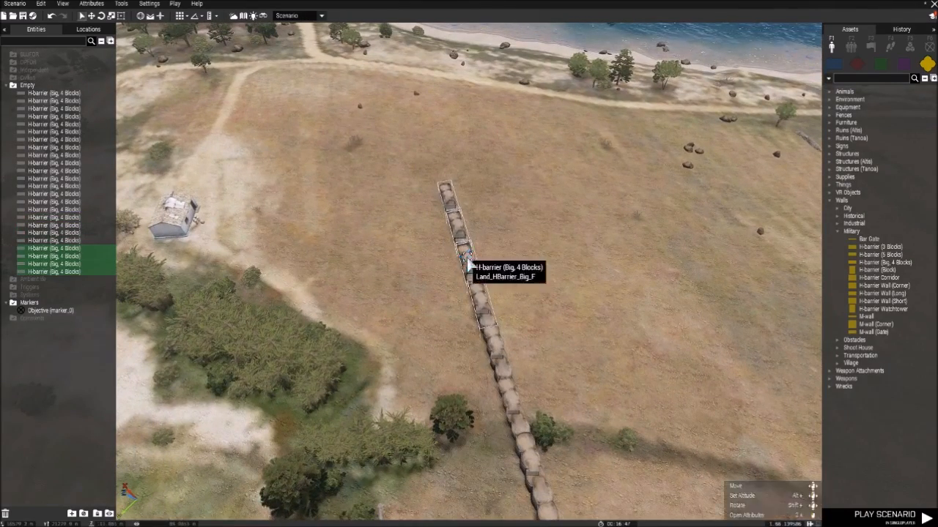
{"action": "key", "text": "w"}
{"action": "key", "text": "ctrl+v"}
{"action": "left_click_drag", "start_coordinate": [429, 192], "coordinate": [470, 249]}
Add two four-barrier sections to carry the wall over the dirt track and beach to the waterline.
{"action": "key", "text": "w"}
{"action": "key", "text": "ctrl+v"}
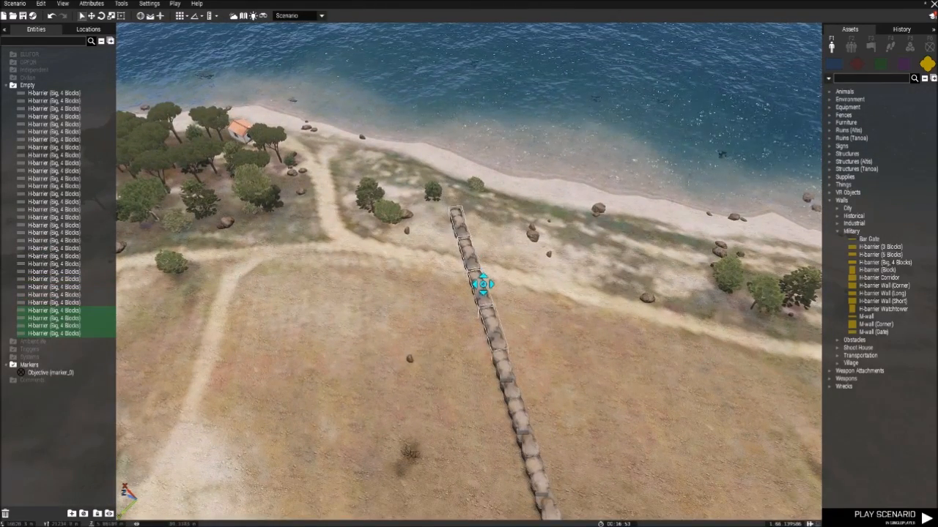
{"action": "left_click_drag", "start_coordinate": [480, 284], "coordinate": [484, 287]}
{"action": "key", "text": "w"}
{"action": "key", "text": "ctrl+v"}
{"action": "left_click_drag", "start_coordinate": [461, 318], "coordinate": [436, 330]}
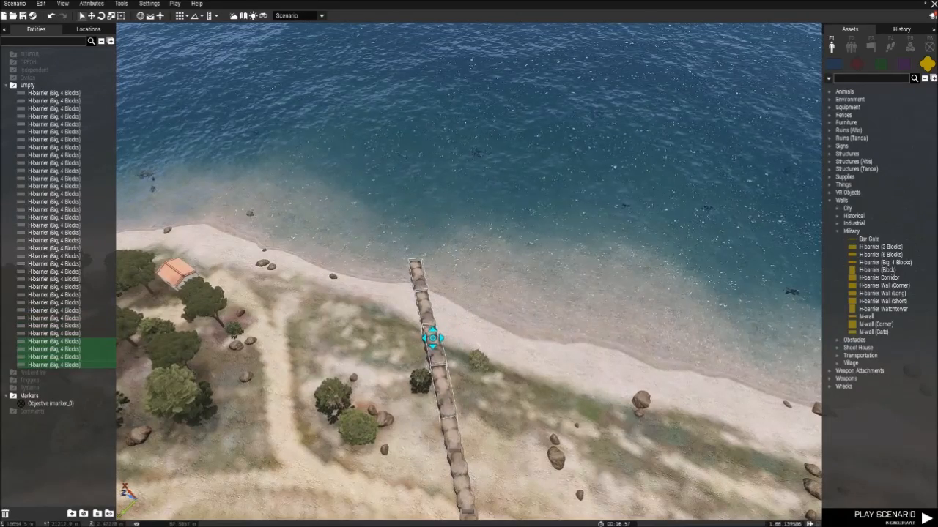
Examine the whole H-barrier wall from above, from the paved road to the shore, and the peninsula beside it.
{"action": "right_click_drag", "start_coordinate": [431, 343], "coordinate": [655, 282]}
{"action": "key", "text": "a"}
{"action": "key", "text": "w"}
{"action": "key", "text": "a"}
{"action": "key", "text": "a"}
{"action": "right_click_drag", "start_coordinate": [555, 293], "coordinate": [664, 270]}
{"action": "key", "text": "a"}
{"action": "right_click_drag", "start_coordinate": [549, 251], "coordinate": [569, 250]}
{"action": "key", "text": "q"}
{"action": "key", "text": "w"}
{"action": "key", "text": "q"}
{"action": "key", "text": "s"}
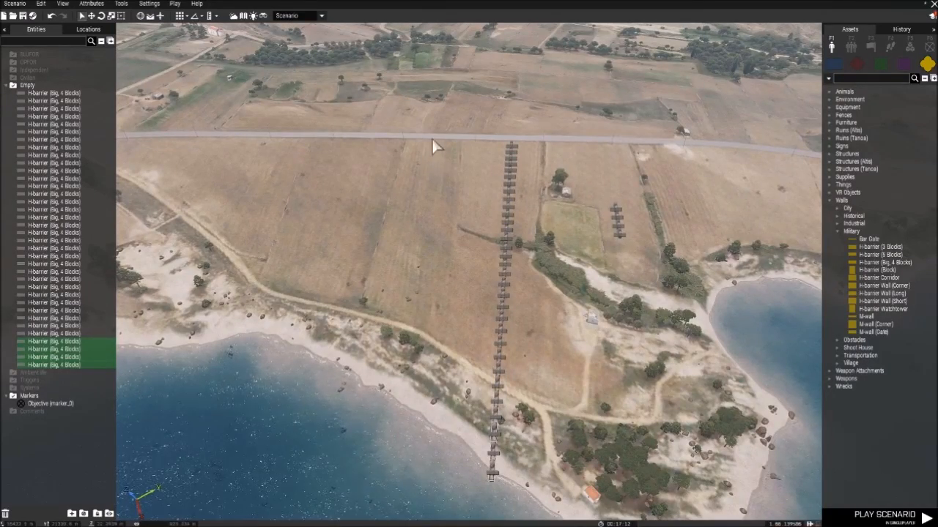
{"action": "right_click_drag", "start_coordinate": [432, 138], "coordinate": [454, 163]}
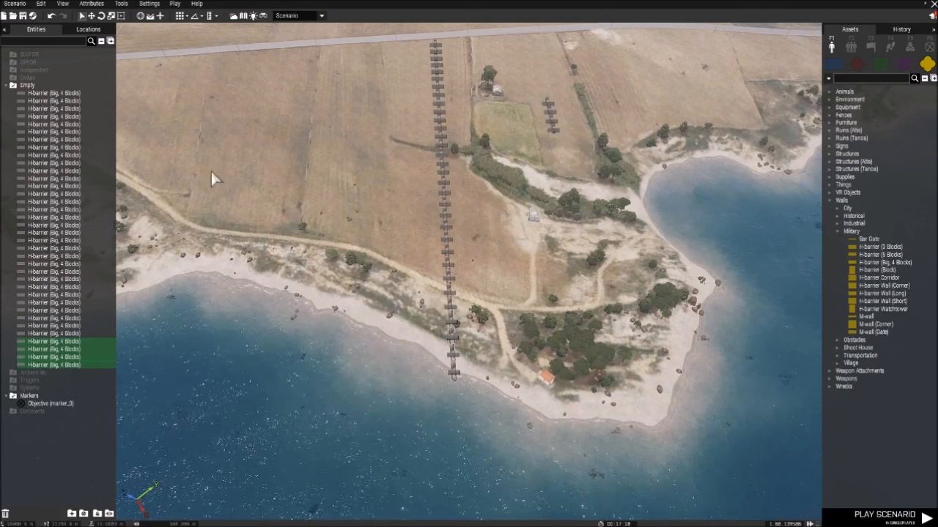
Copy the seaward half of the H-barrier wall and paste it in the open field as a second row running from the road.
{"action": "mouse_move", "coordinate": [286, 167]}
{"action": "right_mouse_down"}
{"action": "mouse_move", "coordinate": [268, 157]}
{"action": "mouse_move", "coordinate": [299, 158]}
{"action": "right_mouse_up"}
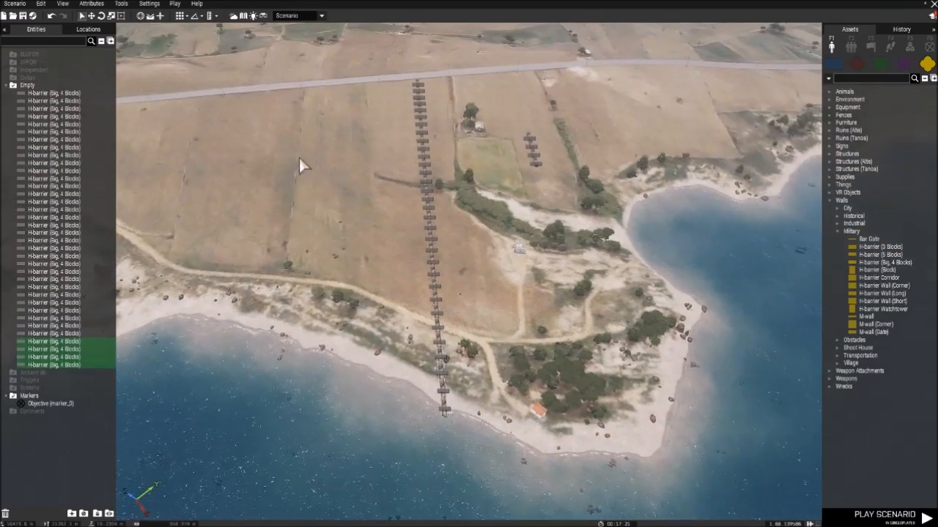
{"action": "left_click_drag", "start_coordinate": [503, 388], "coordinate": [519, 436]}
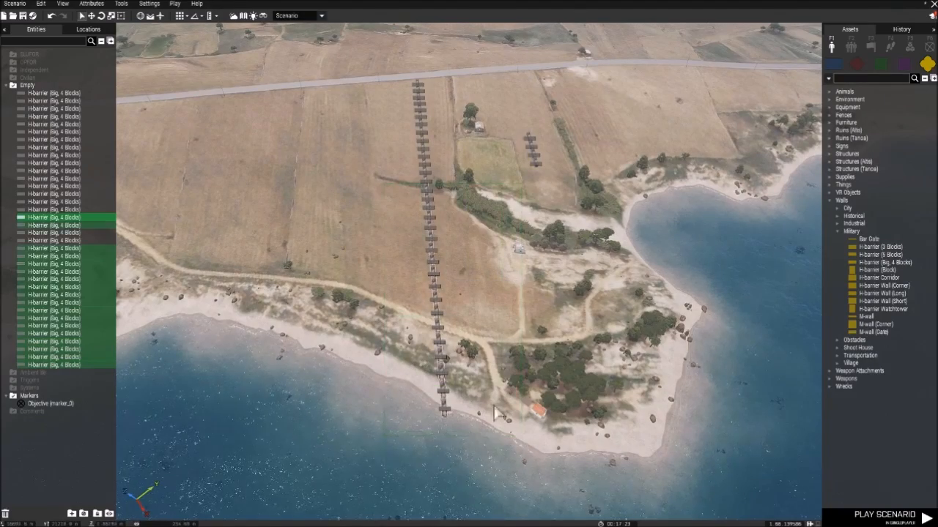
{"action": "key", "text": "a"}
{"action": "right_click_drag", "start_coordinate": [368, 293], "coordinate": [384, 225]}
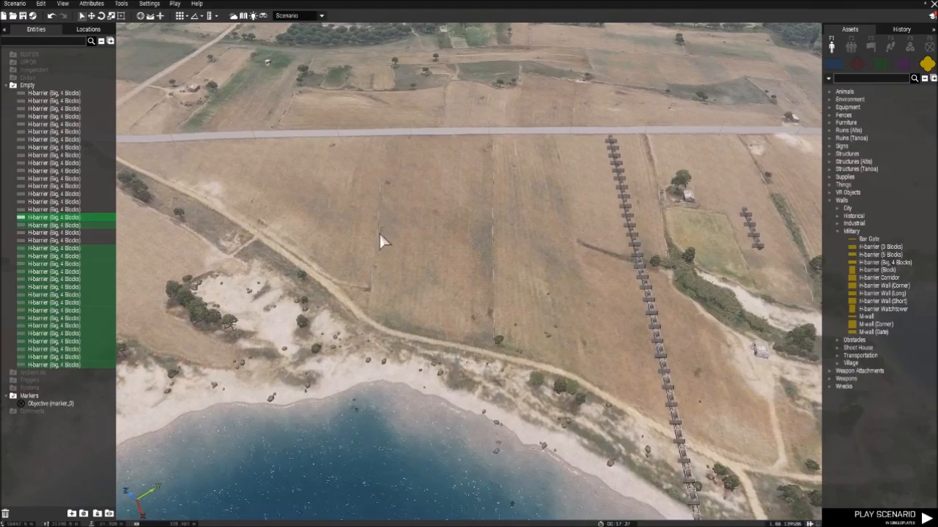
{"action": "key", "text": "ctrl+v"}
{"action": "scroll", "coordinate": [402, 218], "scroll_direction": "up", "scroll_amount": 2}
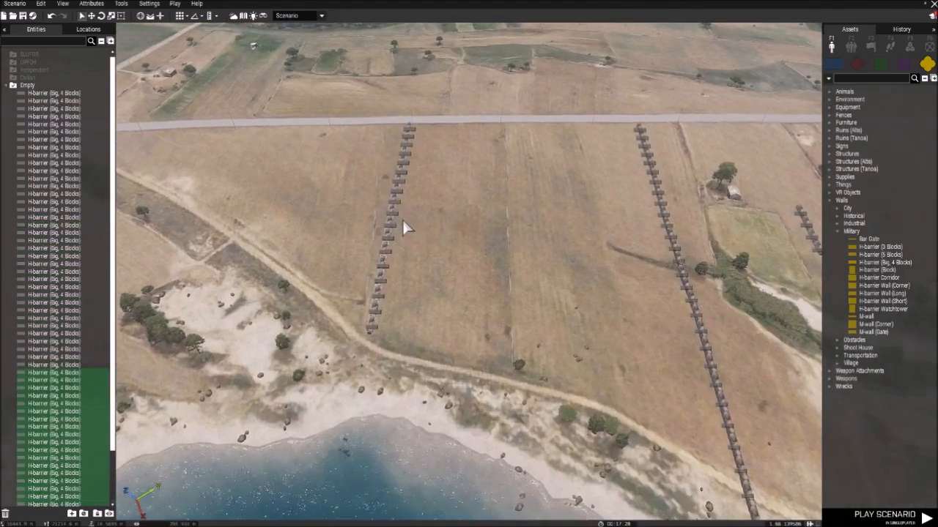
Rotate the pasted barrier row about a quarter turn so it runs roughly parallel to the paved road.
{"action": "key", "text": "w"}
{"action": "key", "text": "a"}
{"action": "key", "text": "d"}
{"action": "right_click_drag", "start_coordinate": [472, 246], "coordinate": [457, 283]}
{"action": "key", "text": "s"}
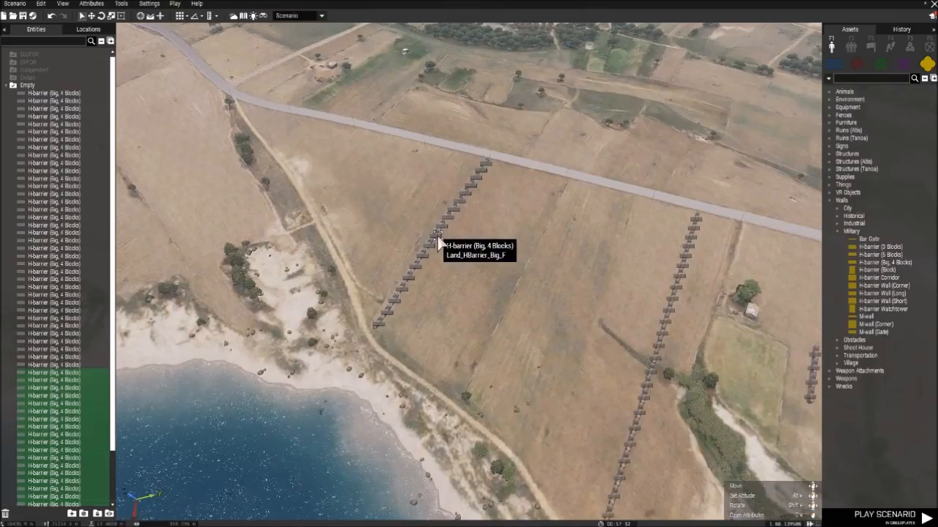
{"action": "left_click_drag", "start_coordinate": [438, 239], "coordinate": [480, 172], "text": "shift"}
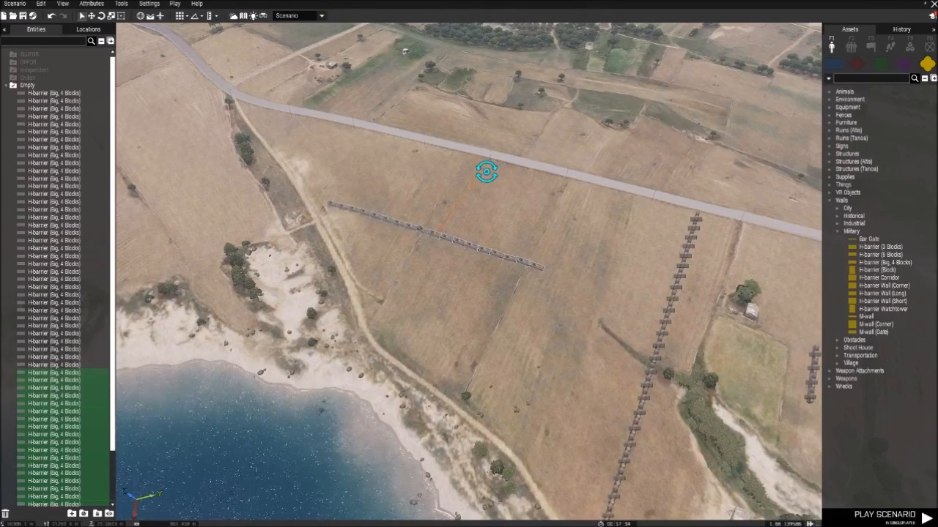
{"action": "left_click_drag", "start_coordinate": [474, 250], "coordinate": [508, 252]}
Move the rotated row to the road-side end of the first wall, join it there as a corner and align it with the road.
{"action": "left_click_drag", "start_coordinate": [625, 222], "coordinate": [613, 214]}
{"action": "key", "text": "d"}
{"action": "right_click_drag", "start_coordinate": [646, 231], "coordinate": [495, 188]}
{"action": "key", "text": "z"}
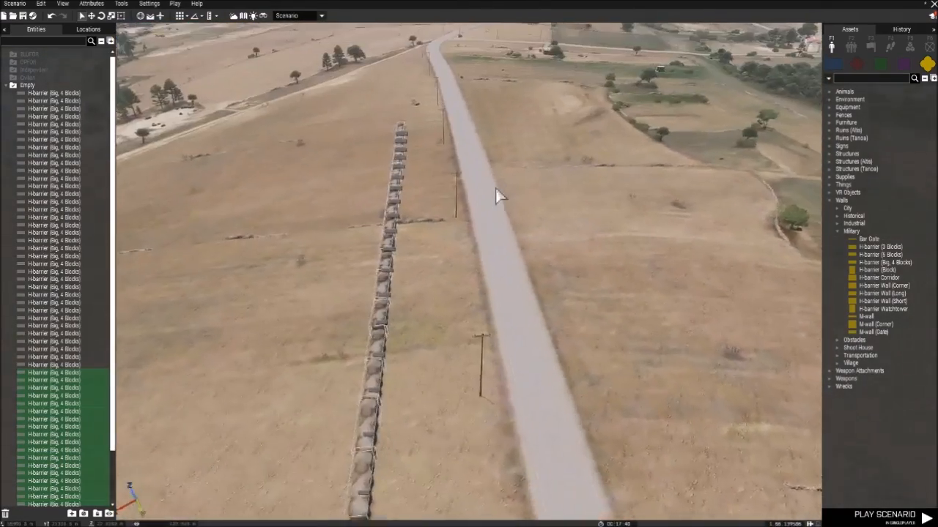
{"action": "key", "text": "s"}
{"action": "left_click_drag", "start_coordinate": [392, 361], "coordinate": [479, 391]}
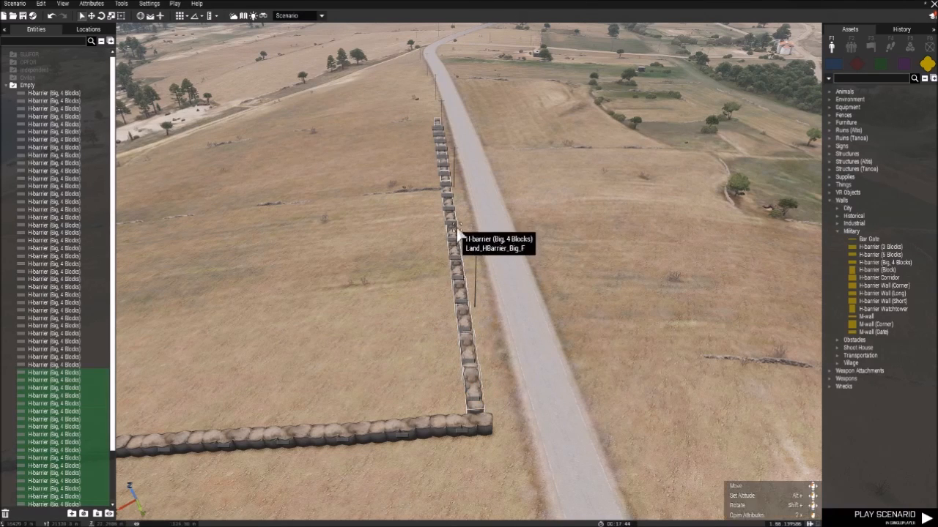
{"action": "left_click_drag", "start_coordinate": [460, 233], "coordinate": [536, 225], "text": "shift"}
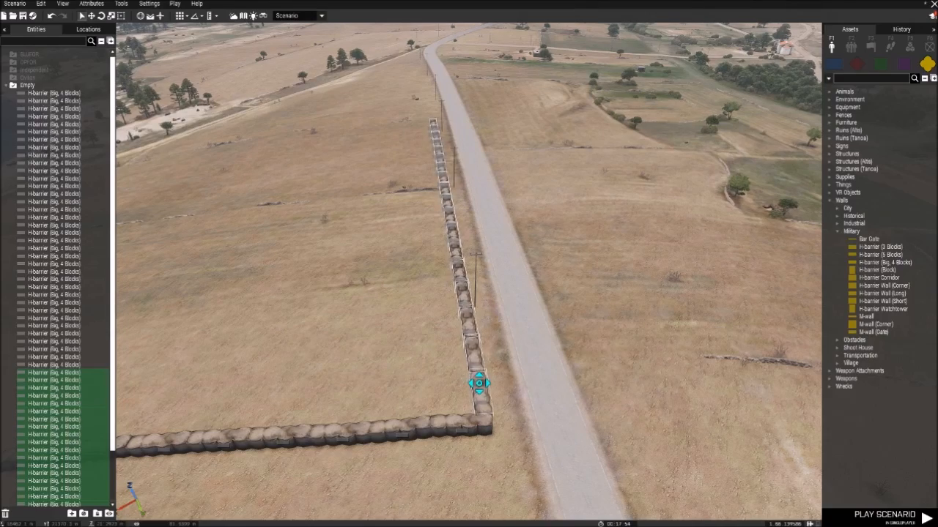
{"action": "left_click", "coordinate": [608, 331]}
Copy the long road-to-coast wall and paste it at the far end of the roadside row as the third side of the enclosure.
{"action": "key", "text": "d"}
{"action": "right_click_drag", "start_coordinate": [607, 331], "coordinate": [398, 257]}
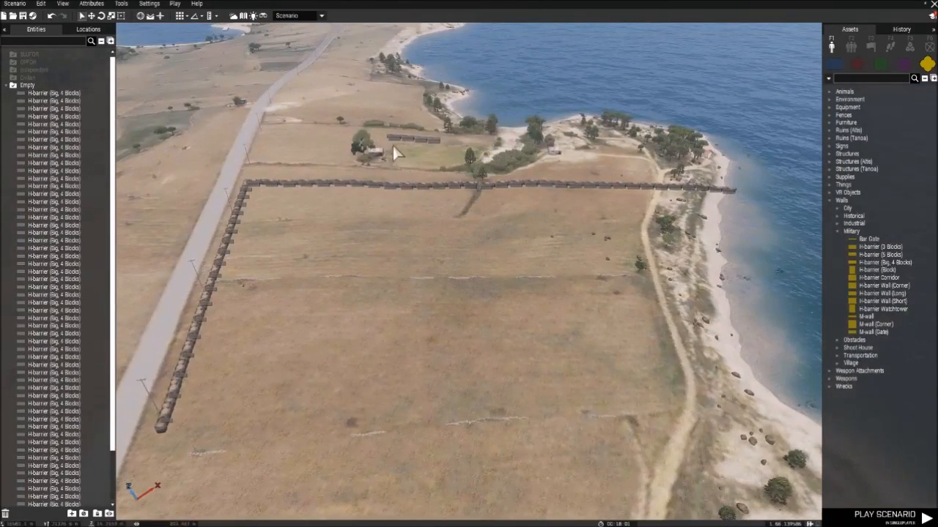
{"action": "left_click_drag", "start_coordinate": [720, 218], "coordinate": [735, 220]}
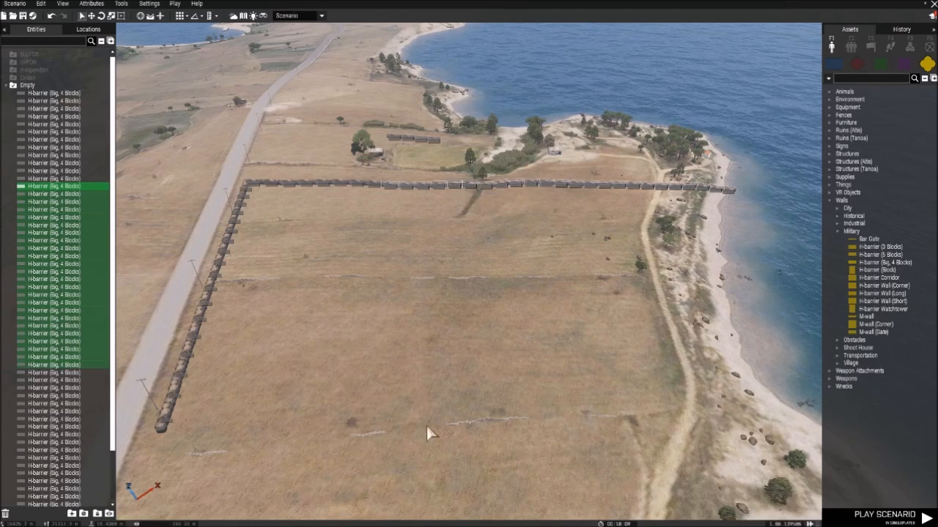
{"action": "key", "text": "ctrl+v"}
{"action": "key", "text": "s"}
{"action": "key", "text": "a"}
{"action": "left_click_drag", "start_coordinate": [313, 364], "coordinate": [430, 350]}
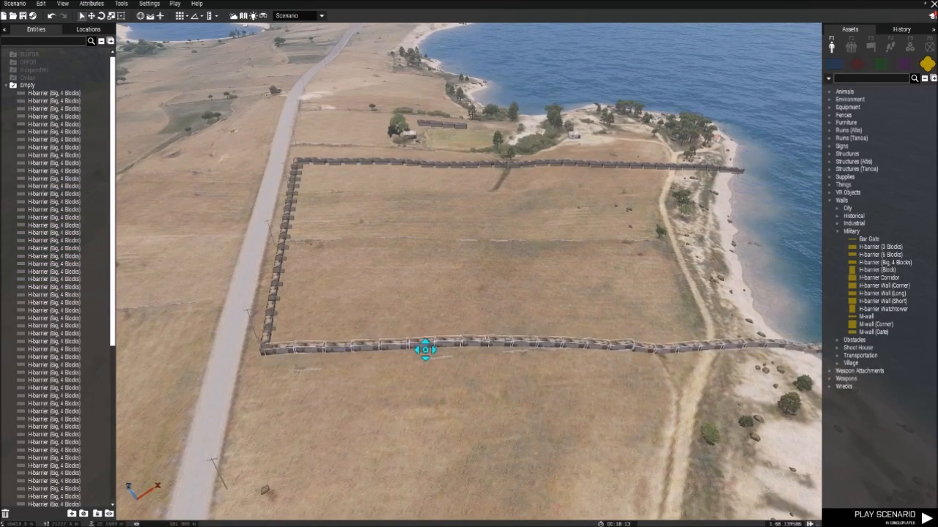
Delete the surplus H-barriers at the seaward end of the new third wall.
{"action": "right_click_drag", "start_coordinate": [424, 360], "coordinate": [506, 341]}
{"action": "key", "text": "w"}
{"action": "left_click", "coordinate": [545, 382]}
{"action": "key", "text": "d"}
{"action": "left_click", "coordinate": [459, 341]}
{"action": "key", "text": "Delete"}
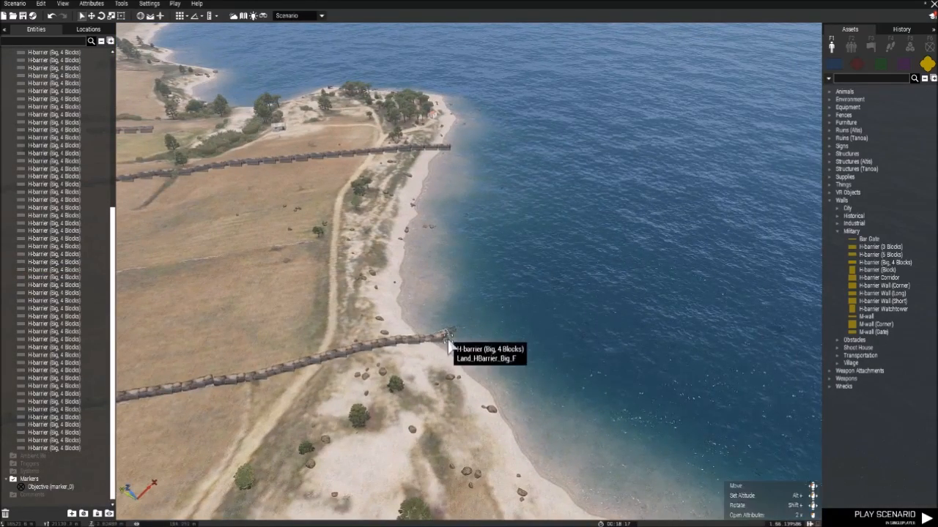
{"action": "left_click", "coordinate": [449, 342]}
{"action": "key", "text": "Delete"}
List the BLUFOR unit assets down to the USA factions.
{"action": "right_click_drag", "start_coordinate": [544, 354], "coordinate": [244, 229]}
{"action": "key", "text": "d"}
{"action": "key", "text": "s"}
{"action": "right_click_drag", "start_coordinate": [449, 355], "coordinate": [545, 293]}
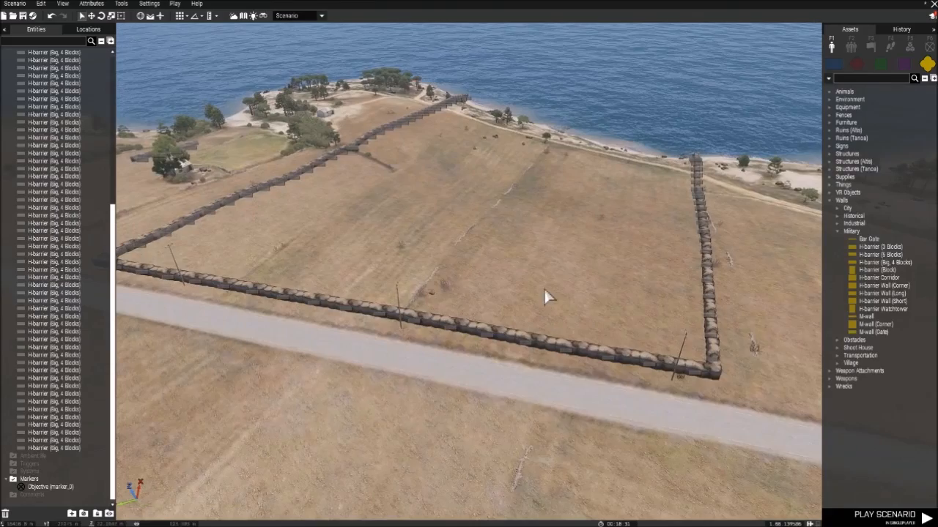
{"action": "key", "text": "w"}
{"action": "left_click", "coordinate": [832, 67]}
{"action": "key", "text": "w"}
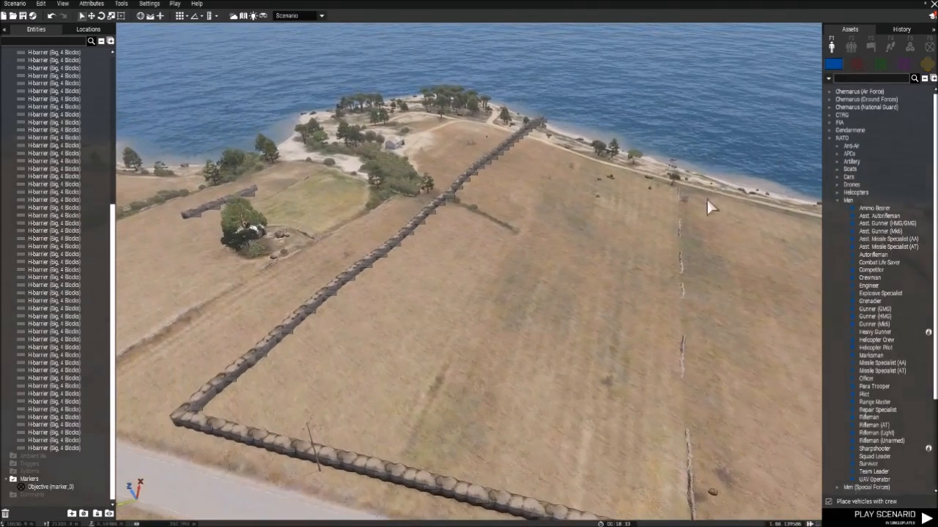
{"action": "scroll", "coordinate": [842, 188], "scroll_direction": "down", "scroll_amount": 1}
{"action": "scroll", "coordinate": [844, 192], "scroll_direction": "down", "scroll_amount": 3}
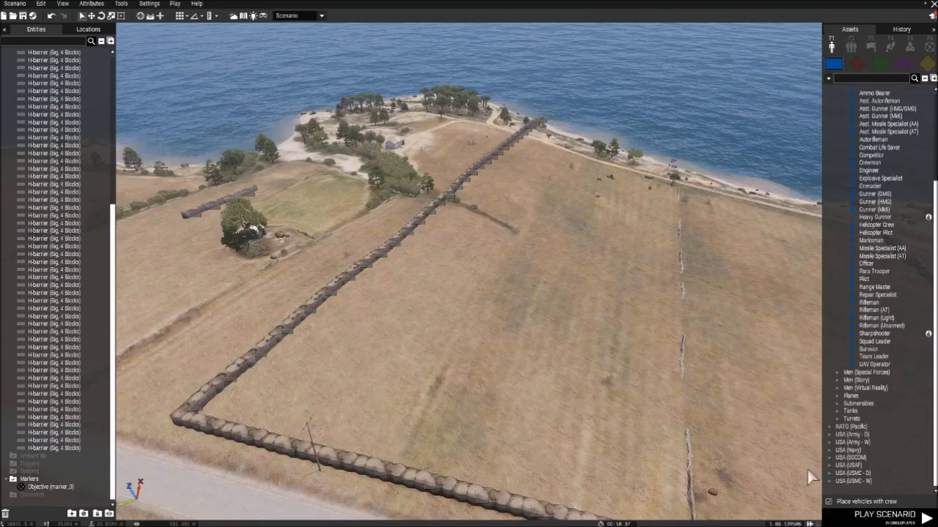
Show the Infantry (OEF-CP) units of the USA (Army - D) faction.
{"action": "key", "text": "d"}
{"action": "right_click_drag", "start_coordinate": [583, 377], "coordinate": [641, 372]}
{"action": "key", "text": "s"}
{"action": "key", "text": "w"}
{"action": "key", "text": "w"}
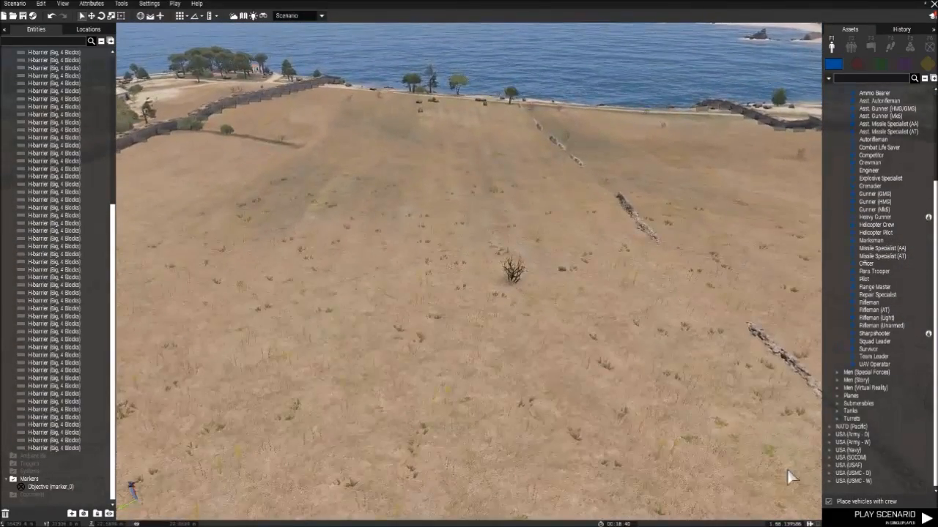
{"action": "left_click", "coordinate": [830, 442]}
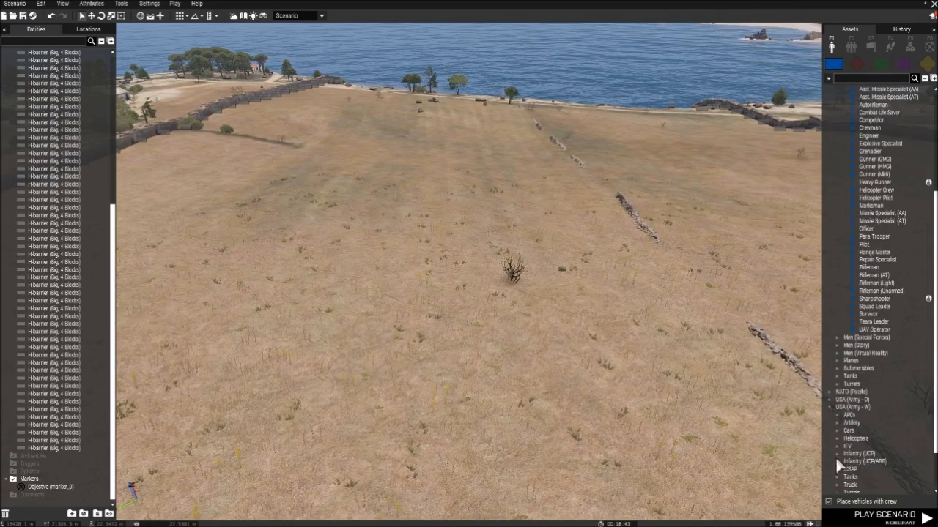
{"action": "left_click", "coordinate": [830, 407]}
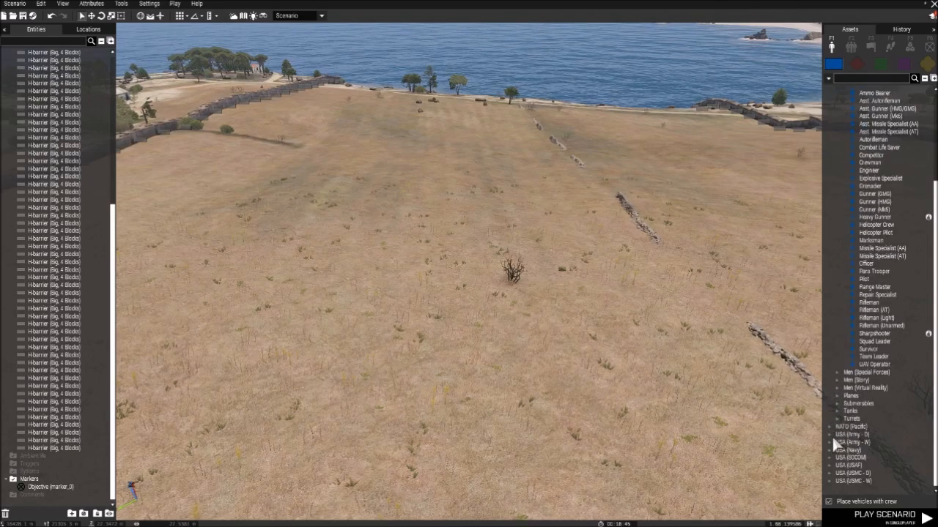
{"action": "left_click", "coordinate": [831, 435]}
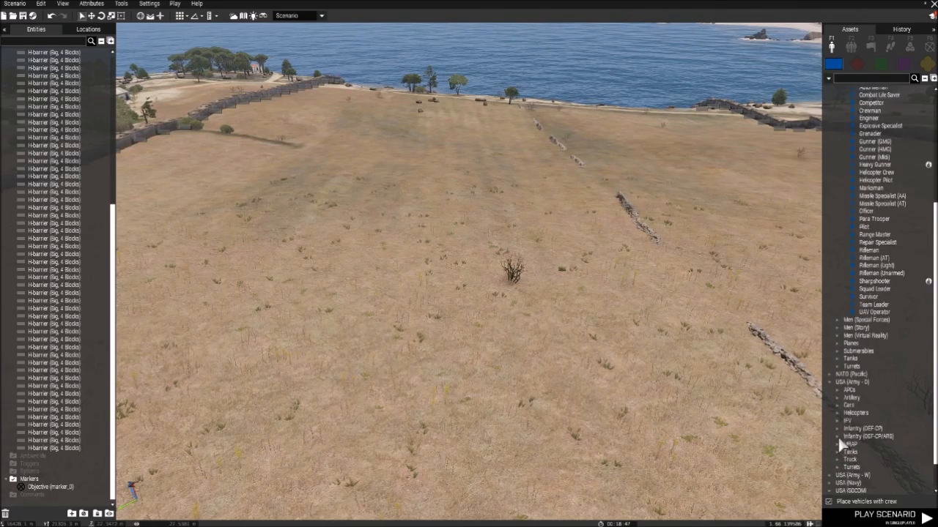
{"action": "left_click", "coordinate": [837, 428]}
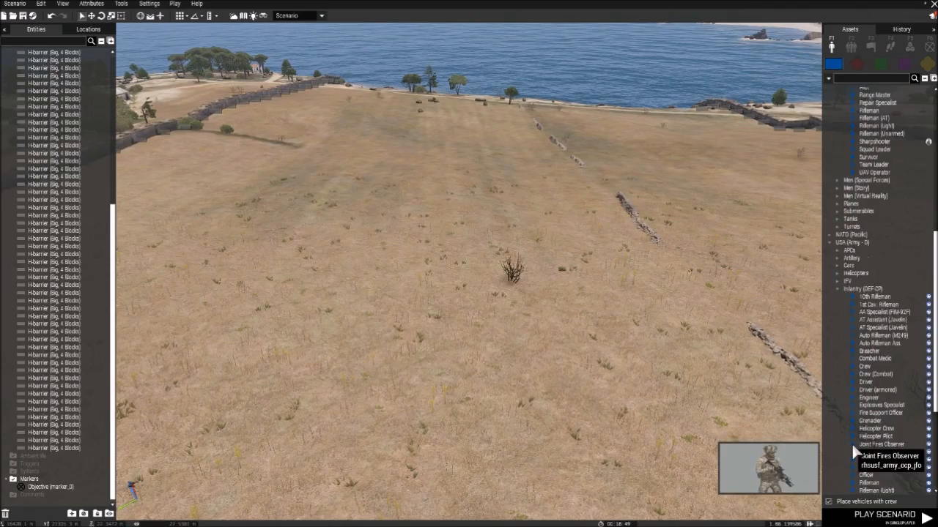
Place a USA (Army - D) Rifleman on the open field inside the walled enclosure.
{"action": "scroll", "coordinate": [869, 458], "scroll_direction": "down", "scroll_amount": 1}
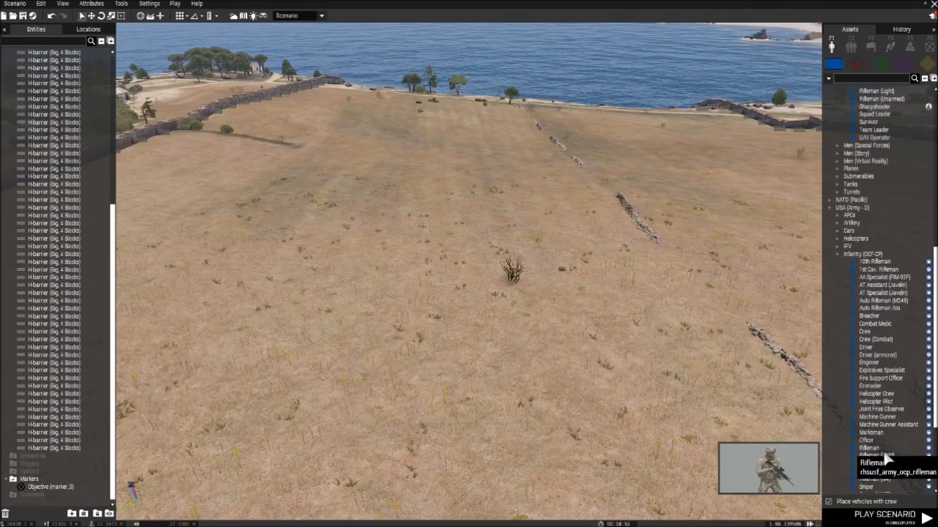
{"action": "left_click", "coordinate": [884, 450]}
{"action": "key", "text": "w"}
{"action": "right_click_drag", "start_coordinate": [651, 424], "coordinate": [604, 282]}
{"action": "right_click_drag", "start_coordinate": [629, 386], "coordinate": [660, 328]}
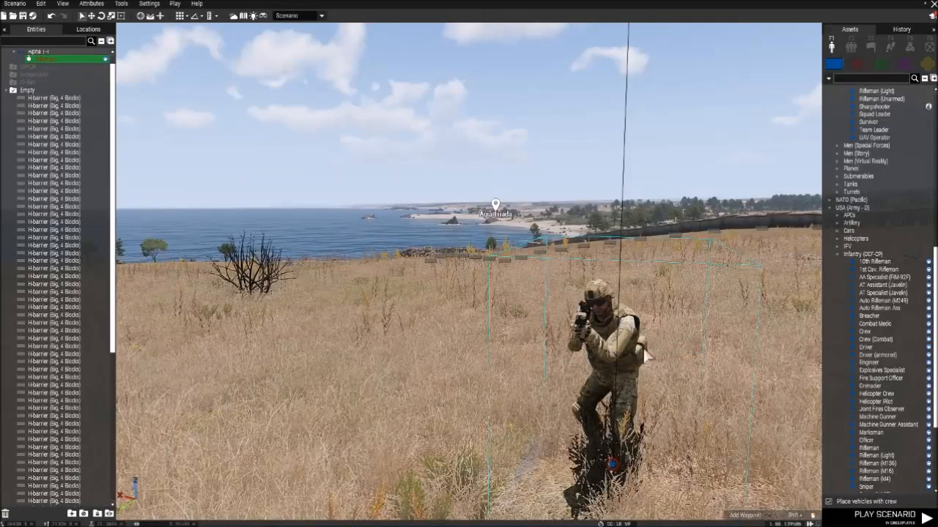
Inspect the placed Rifleman's attributes without changing them.
{"action": "double_click", "coordinate": [614, 346]}
{"action": "left_click", "coordinate": [585, 424]}
{"action": "right_click_drag", "start_coordinate": [468, 402], "coordinate": [487, 443]}
{"action": "key", "text": "s"}
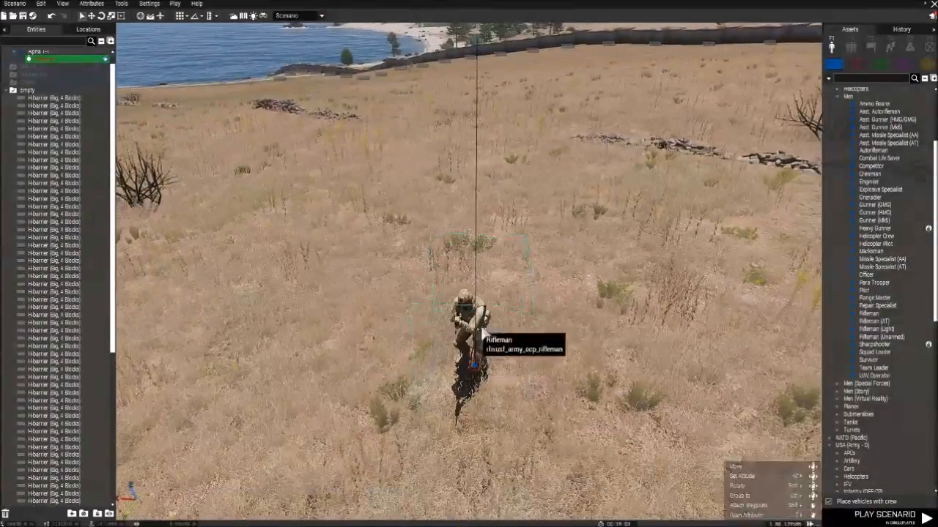
{"action": "double_click", "coordinate": [472, 339]}
{"action": "left_click", "coordinate": [573, 427]}
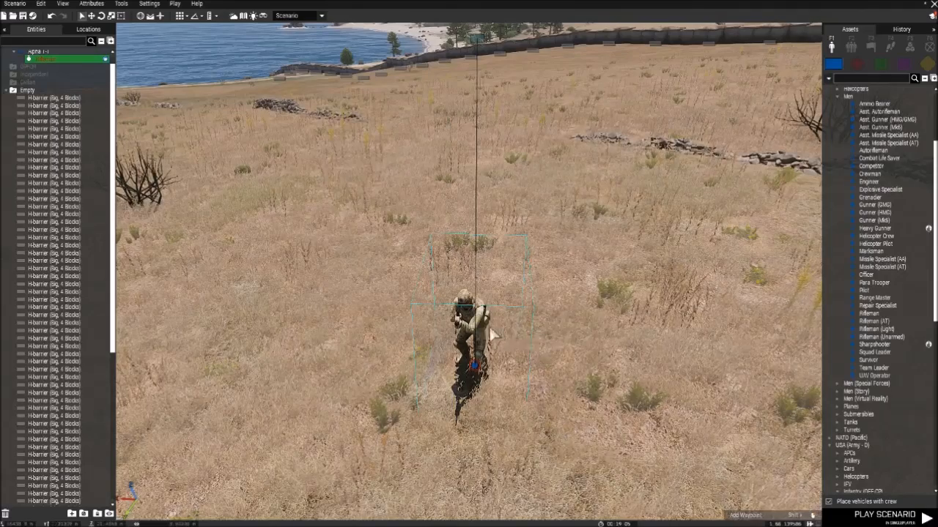
Add a second Rifleman beside the first and set it as Playable in its attributes.
{"action": "left_click", "coordinate": [636, 366]}
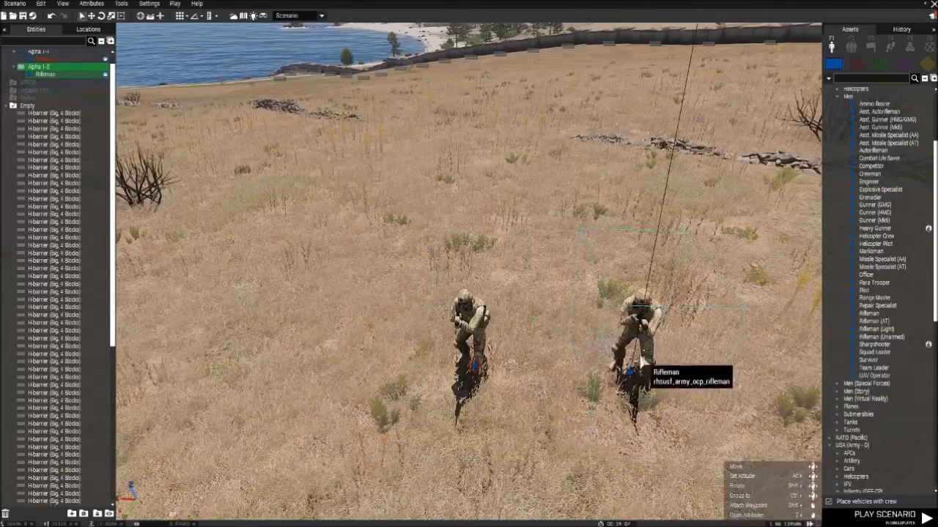
{"action": "double_click", "coordinate": [642, 326]}
{"action": "left_click", "coordinate": [496, 388]}
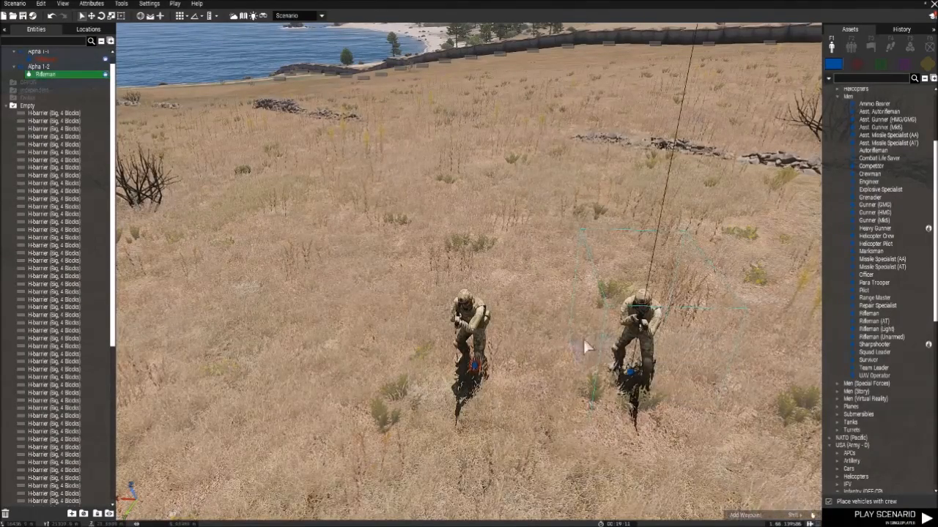
{"action": "double_click", "coordinate": [635, 378]}
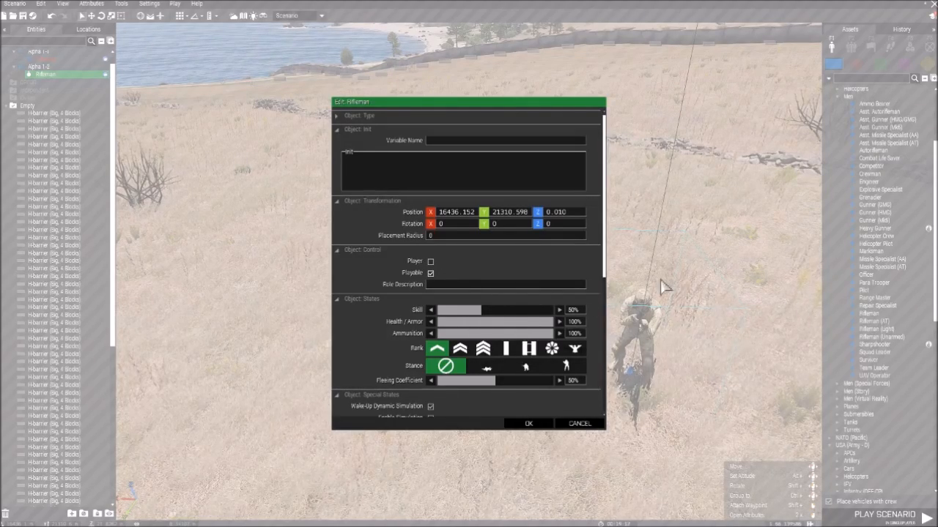
{"action": "left_click", "coordinate": [526, 430]}
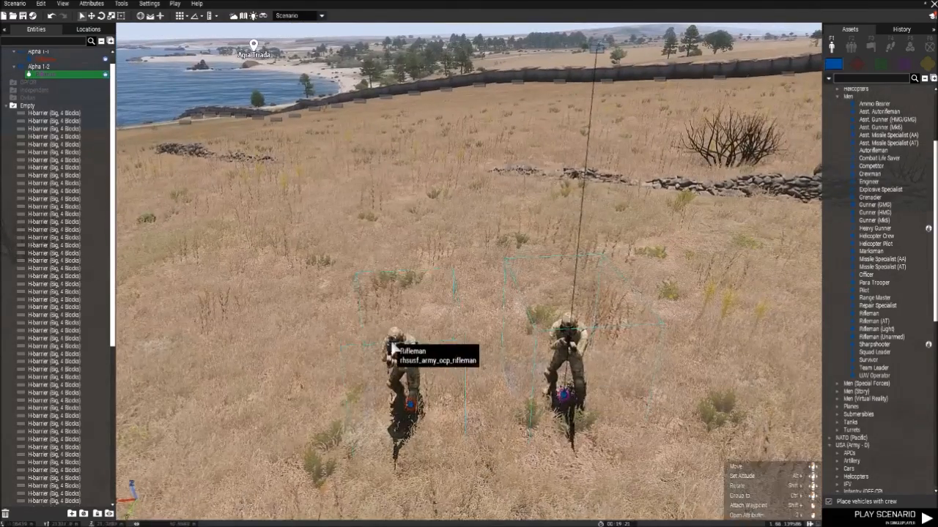
Check the first Rifleman's attributes and compare how the two soldiers are marked in the scene.
{"action": "double_click", "coordinate": [393, 345]}
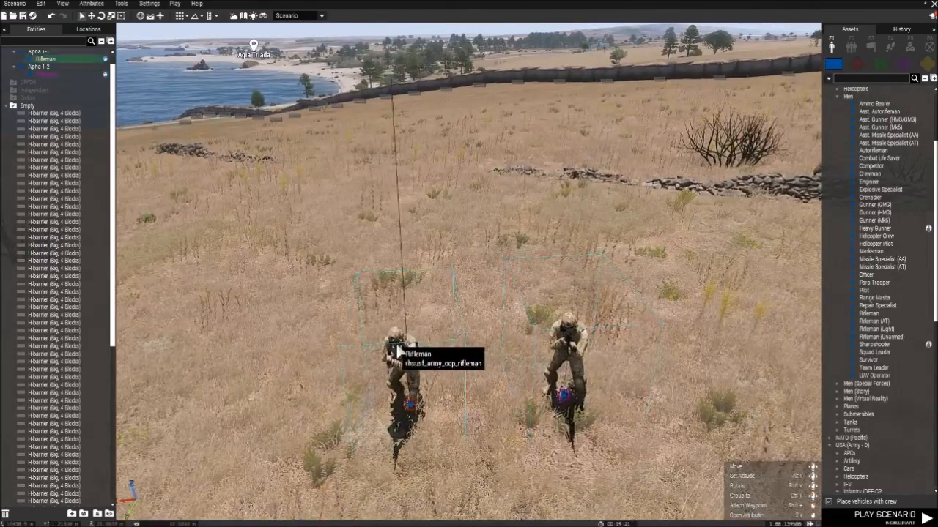
{"action": "left_click", "coordinate": [528, 423]}
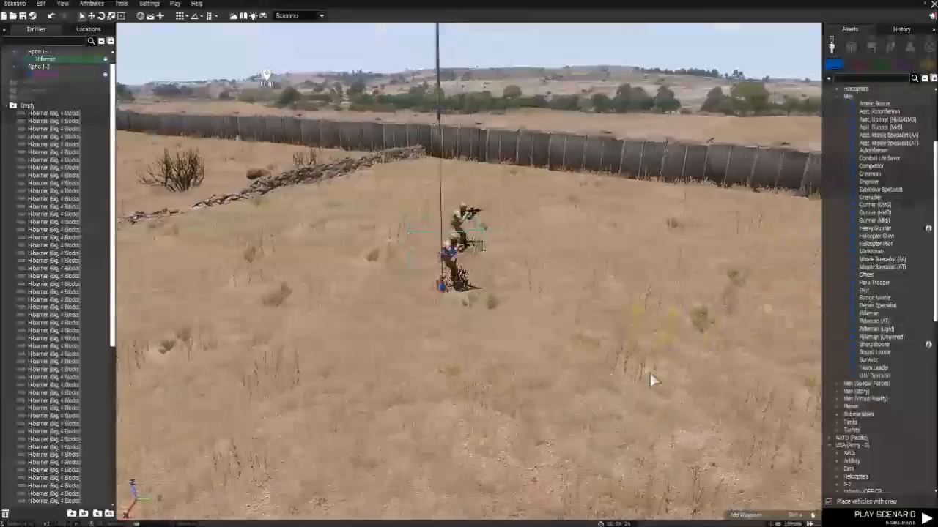
{"action": "right_click_drag", "start_coordinate": [650, 381], "coordinate": [588, 395]}
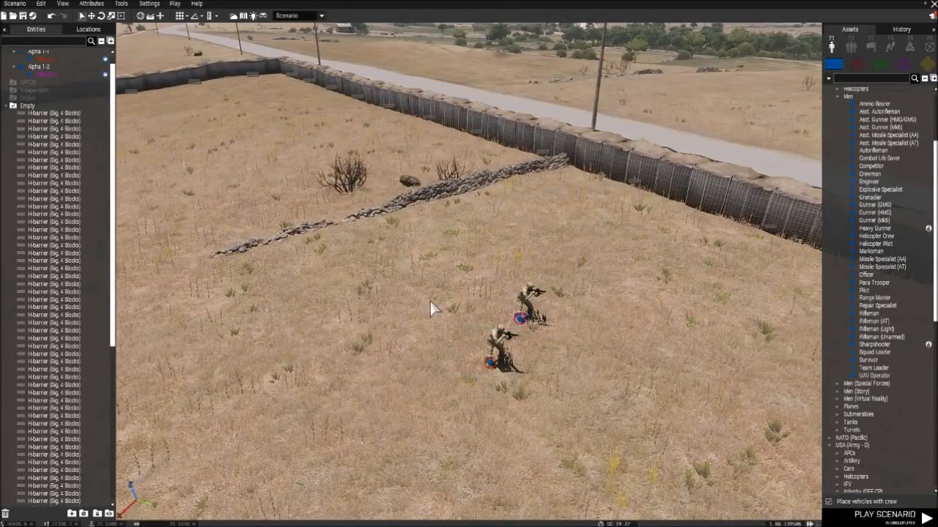
{"action": "right_click_drag", "start_coordinate": [554, 353], "coordinate": [662, 279]}
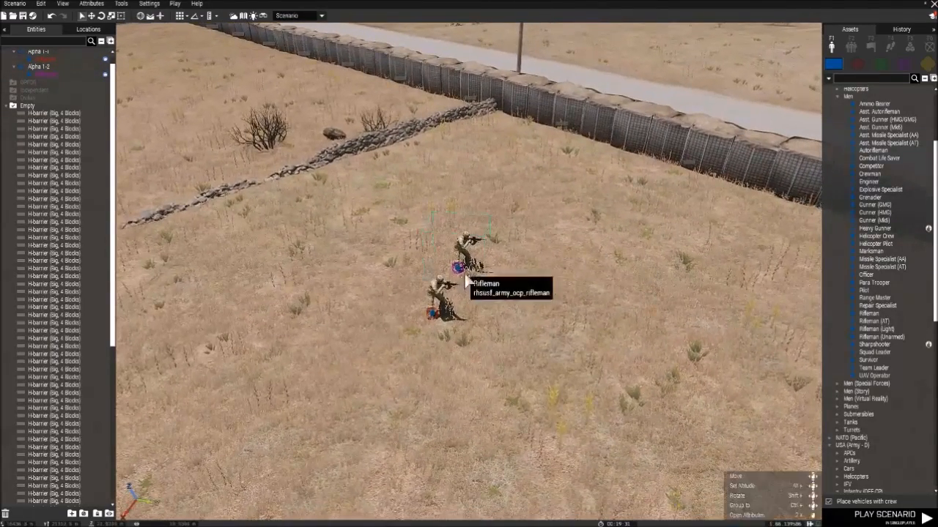
Copy a single H-barrier (Big, 4 Blocks) from the wall and paste it against the road-facing side of the roadside wall.
{"action": "right_click_drag", "start_coordinate": [222, 164], "coordinate": [303, 188]}
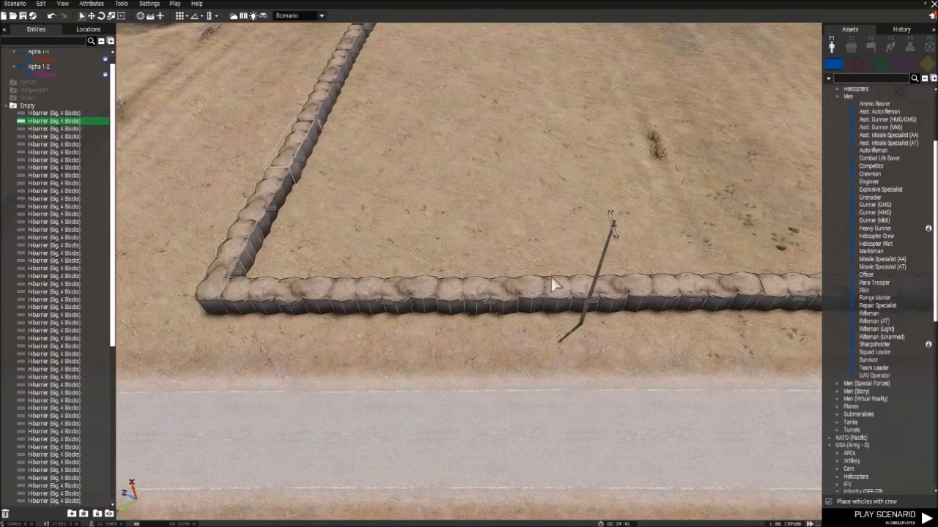
{"action": "key", "text": "d"}
{"action": "key", "text": "s"}
{"action": "key", "text": "ctrl+v"}
{"action": "key", "text": "w"}
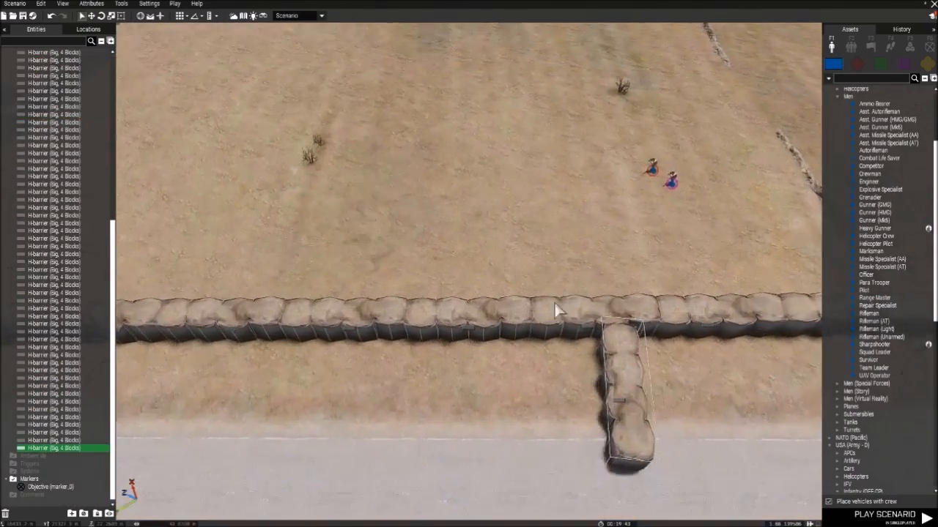
Delete one H-barrier from the roadside wall to open a gateway, and move the perpendicular barrier to one end of the gap.
{"action": "scroll", "coordinate": [555, 310], "scroll_direction": "up", "scroll_amount": 2}
{"action": "key", "text": "d"}
{"action": "left_click", "coordinate": [453, 329]}
{"action": "key", "text": "Delete"}
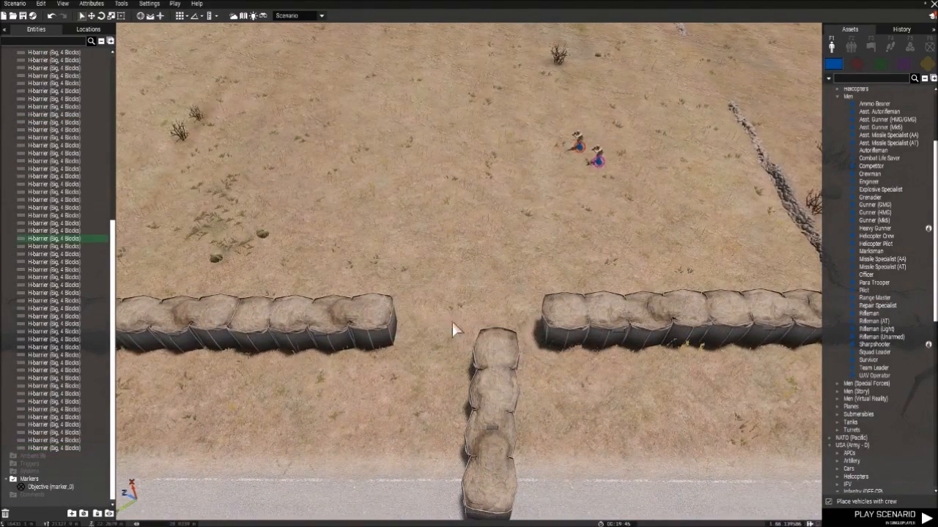
{"action": "left_click_drag", "start_coordinate": [489, 425], "coordinate": [574, 389]}
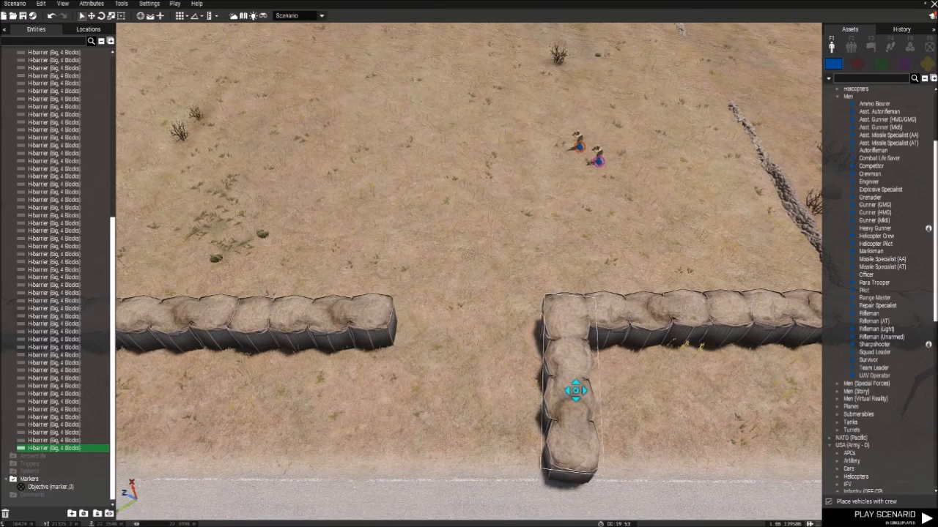
{"action": "left_click_drag", "start_coordinate": [577, 391], "coordinate": [578, 386]}
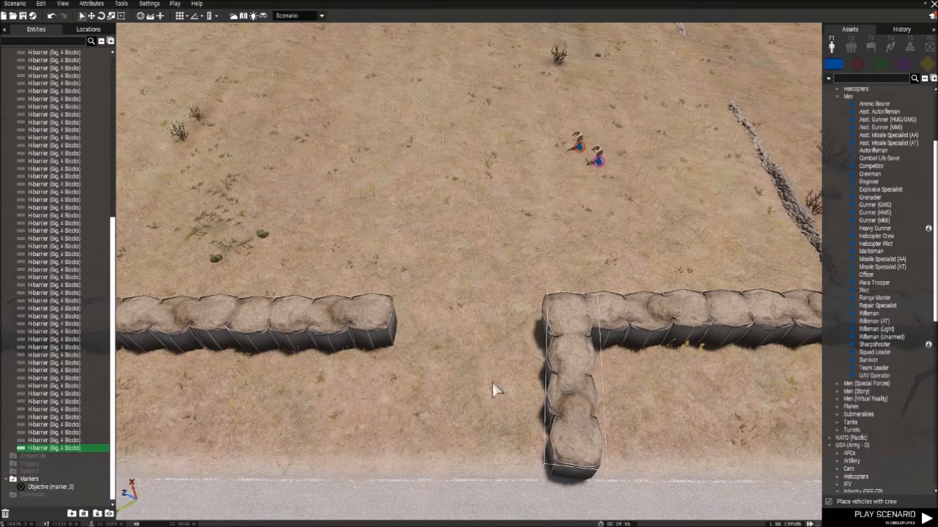
Paste a second perpendicular barrier at the gap's other end and rotate both barriers to run parallel towards the road.
{"action": "key", "text": "ctrl+v"}
{"action": "left_click_drag", "start_coordinate": [441, 412], "coordinate": [362, 399]}
{"action": "left_click_drag", "start_coordinate": [372, 397], "coordinate": [449, 387], "text": "shift"}
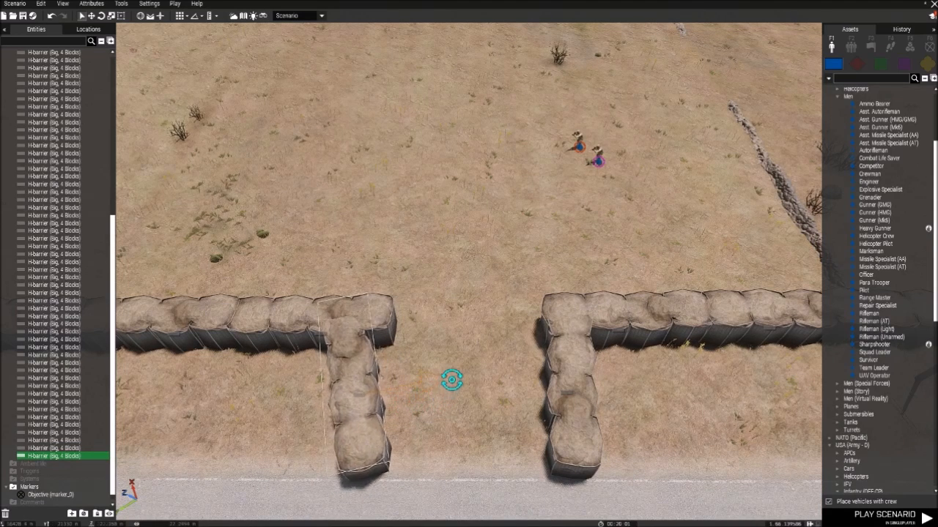
{"action": "left_click_drag", "start_coordinate": [373, 404], "coordinate": [400, 398]}
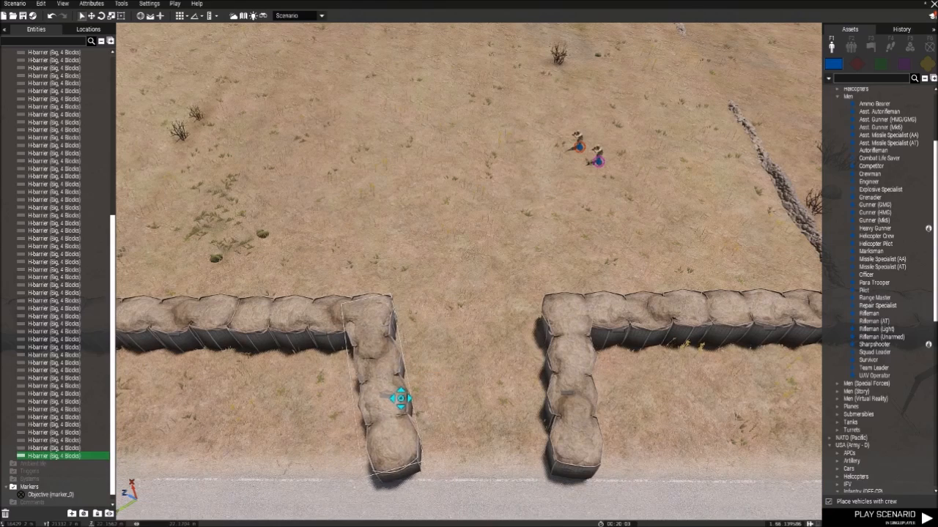
{"action": "left_click_drag", "start_coordinate": [576, 392], "coordinate": [611, 386], "text": "shift"}
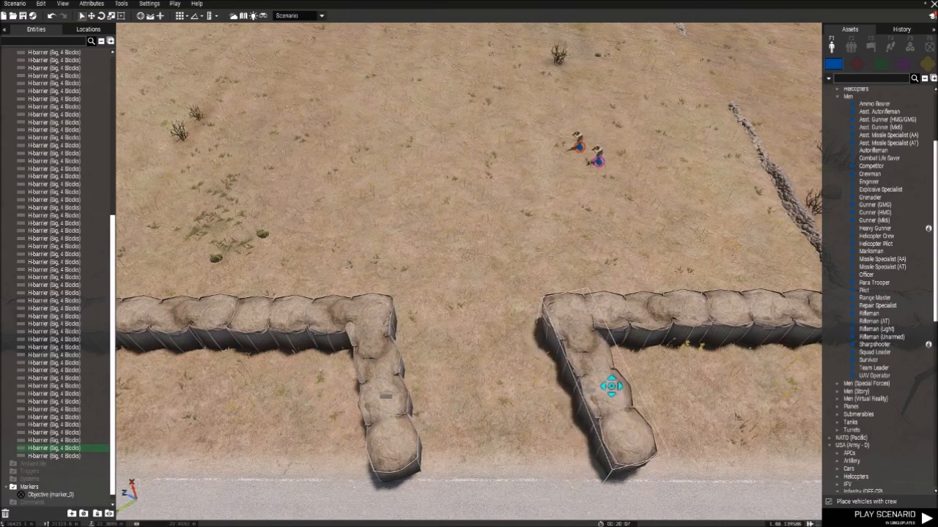
{"action": "key", "text": "s"}
{"action": "left_click", "coordinate": [488, 394]}
{"action": "right_click_drag", "start_coordinate": [488, 394], "coordinate": [501, 371]}
{"action": "right_click_drag", "start_coordinate": [668, 266], "coordinate": [430, 445]}
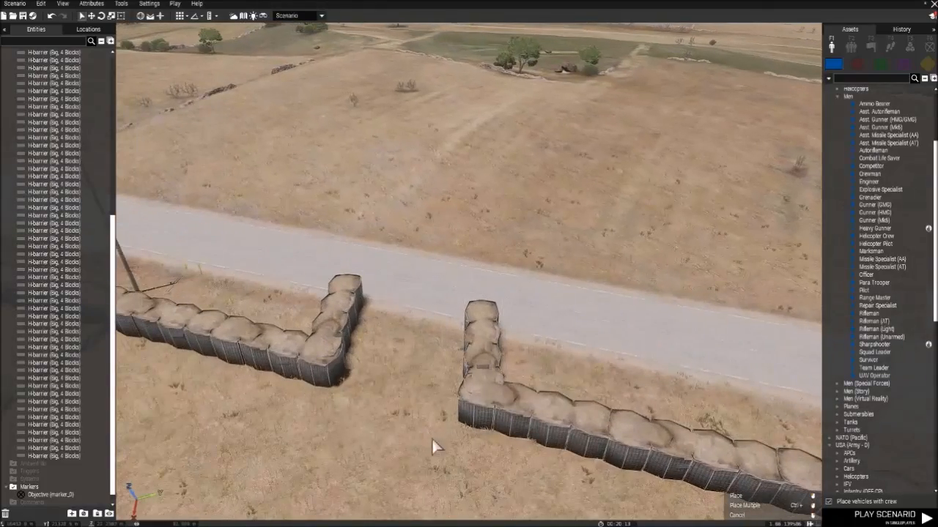
{"action": "key", "text": "ctrl+v"}
{"action": "key", "text": "s"}
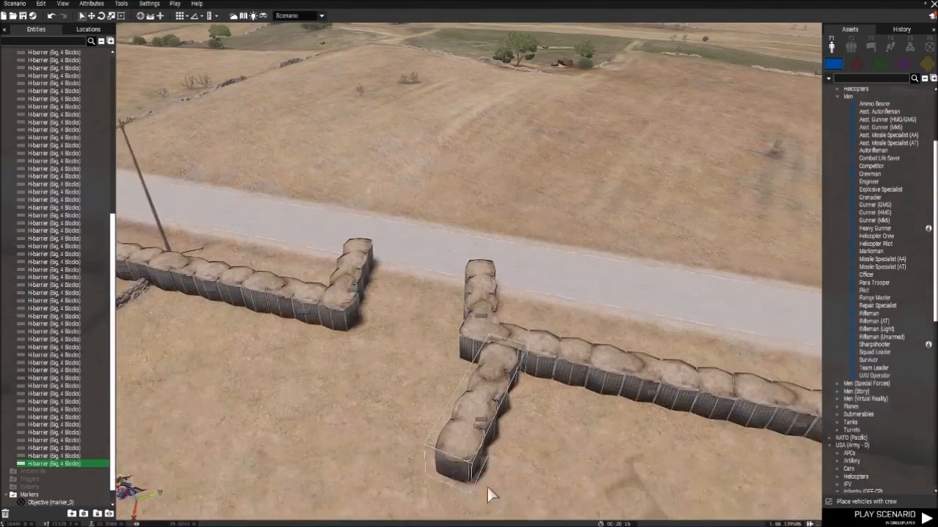
{"action": "key", "text": "Delete"}
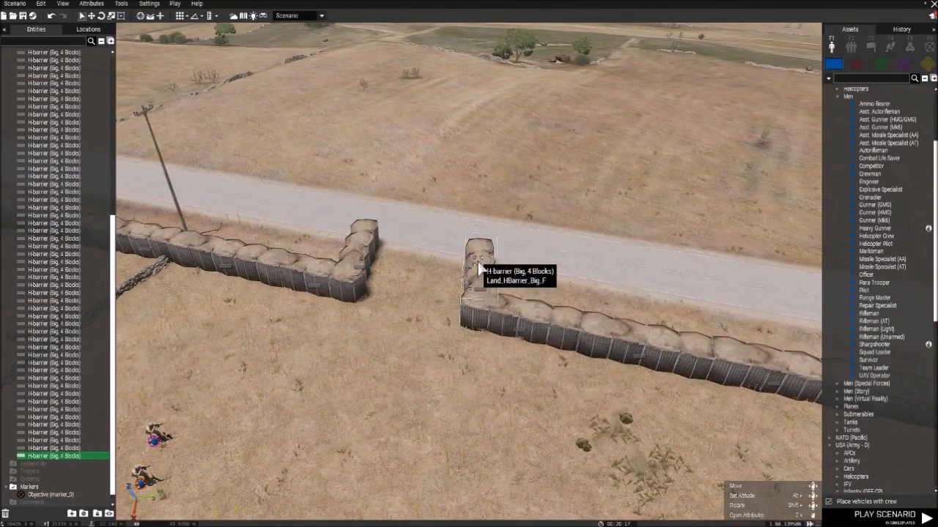
Paste two more H-barriers inside the field, extending both sides of the gateway inward from the roadside wall.
{"action": "key", "text": "ctrl+v"}
{"action": "left_click_drag", "start_coordinate": [479, 403], "coordinate": [481, 374]}
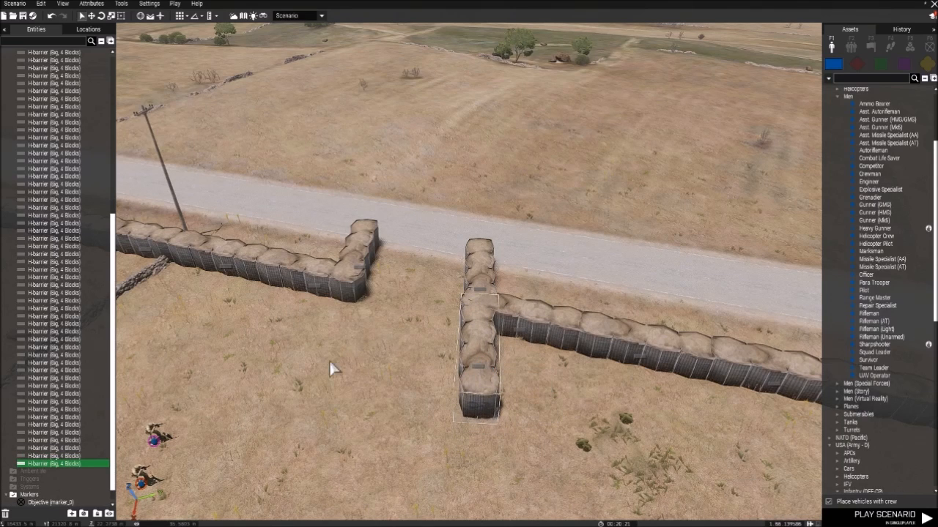
{"action": "key", "text": "ctrl+v"}
{"action": "left_click_drag", "start_coordinate": [334, 356], "coordinate": [336, 348]}
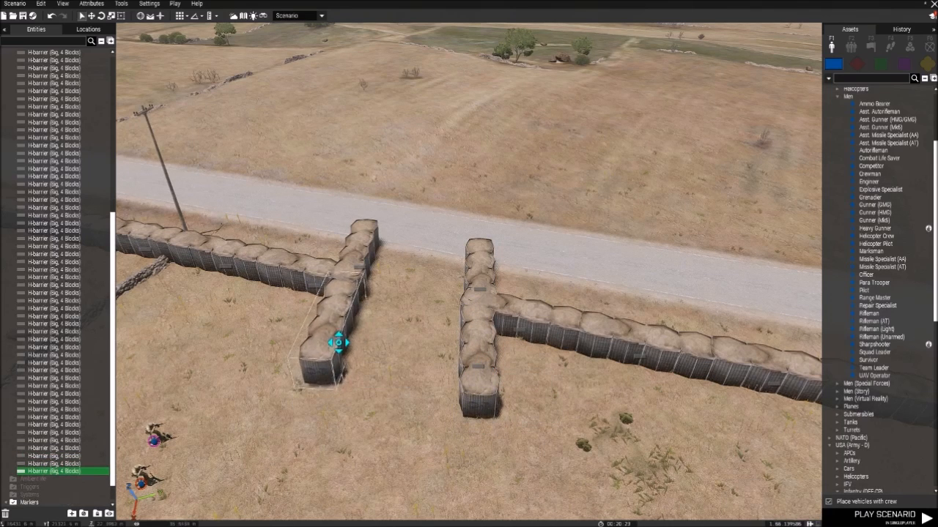
{"action": "left_click", "coordinate": [416, 399]}
{"action": "key", "text": "s"}
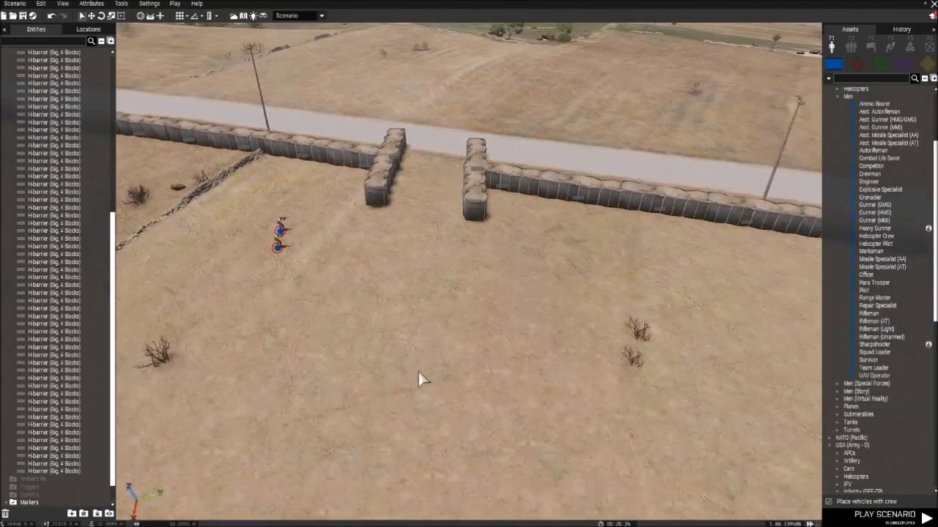
Try to adjust the altitude of the inner barrier on the soldiers' side of the gateway.
{"action": "key", "text": "w"}
{"action": "right_click_drag", "start_coordinate": [420, 266], "coordinate": [486, 192]}
{"action": "key", "text": "w"}
{"action": "key", "text": "z"}
{"action": "left_click_drag", "start_coordinate": [469, 178], "coordinate": [480, 233], "text": "alt"}
{"action": "key", "text": "q"}
{"action": "right_click_drag", "start_coordinate": [555, 229], "coordinate": [543, 293]}
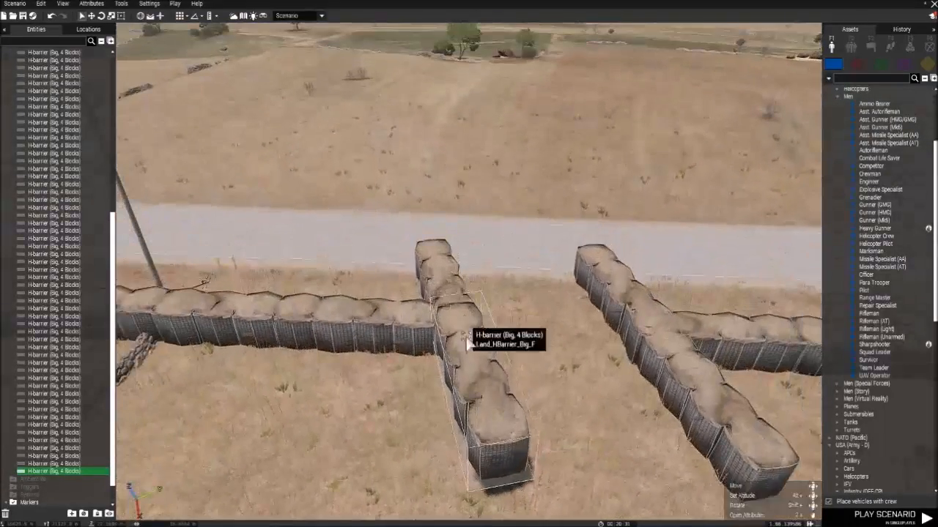
{"action": "left_click_drag", "start_coordinate": [460, 410], "coordinate": [468, 436], "text": "alt"}
{"action": "left_click_drag", "start_coordinate": [475, 494], "coordinate": [509, 414], "text": "alt"}
Delete the inner barrier on the soldiers' side of the gateway.
{"action": "key", "text": "z"}
{"action": "right_click_drag", "start_coordinate": [533, 412], "coordinate": [550, 367]}
{"action": "key", "text": "q"}
{"action": "key", "text": "Delete"}
{"action": "right_click_drag", "start_coordinate": [478, 473], "coordinate": [513, 435]}
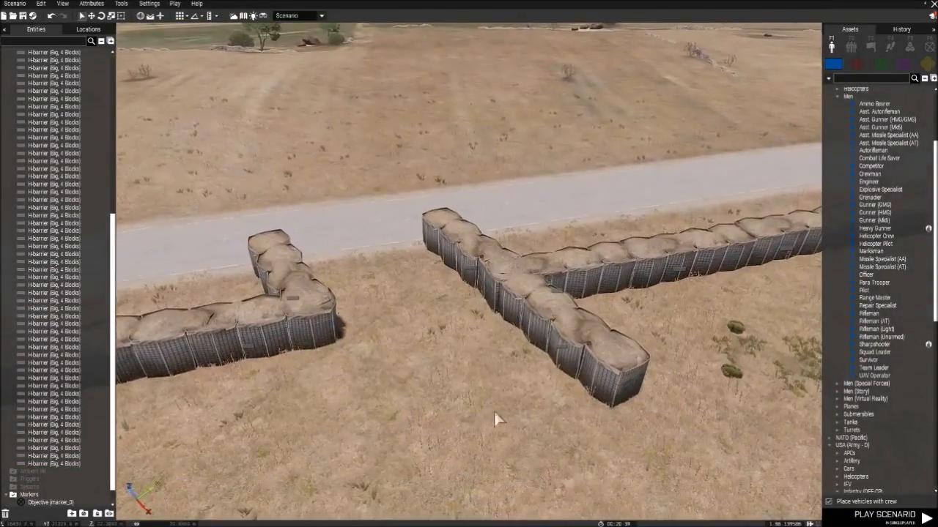
Copy the roadside wall stretch between the gateway and the field corner, and paste it inside the field parallel to the road.
{"action": "key", "text": "s"}
{"action": "key", "text": "a"}
{"action": "right_click_drag", "start_coordinate": [549, 308], "coordinate": [689, 384]}
{"action": "key", "text": "d"}
{"action": "key", "text": "s"}
{"action": "key", "text": "q"}
{"action": "key", "text": "s"}
{"action": "key", "text": "w"}
{"action": "right_click_drag", "start_coordinate": [476, 285], "coordinate": [297, 248]}
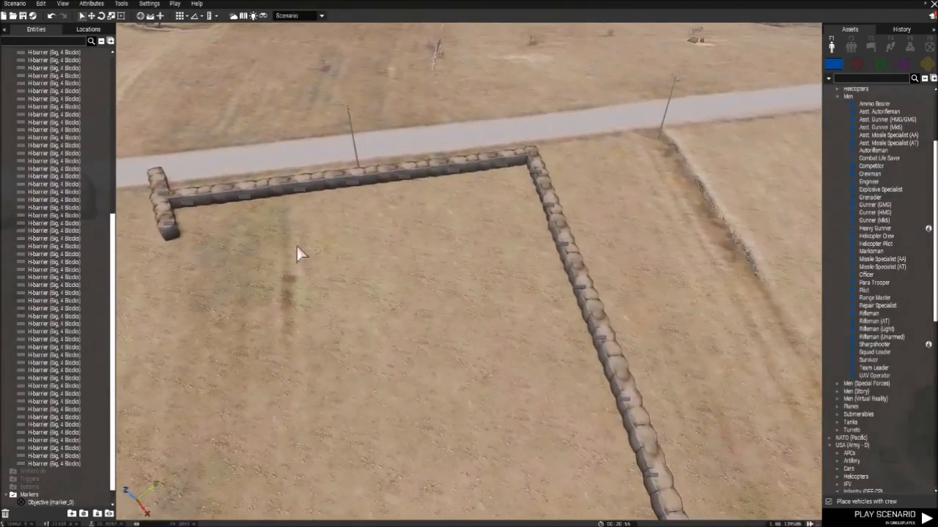
{"action": "left_click_drag", "start_coordinate": [505, 150], "coordinate": [505, 151]}
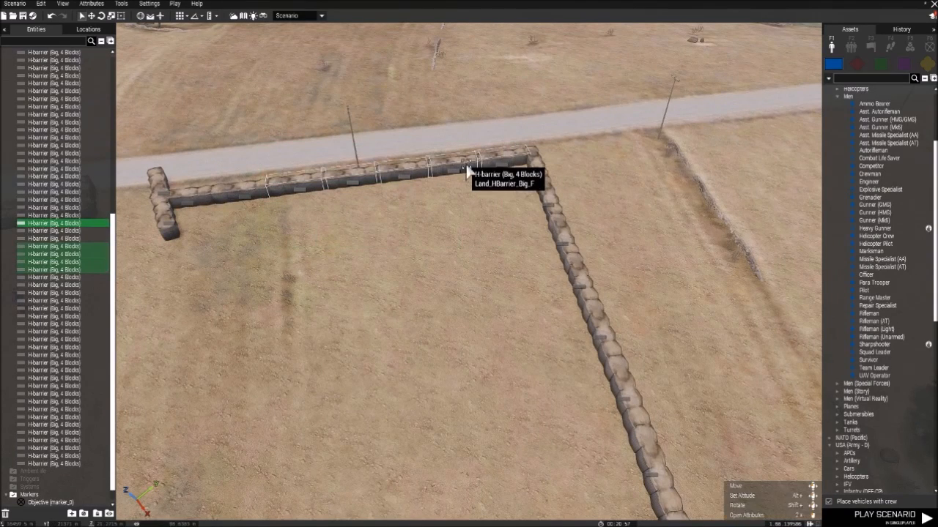
{"action": "key", "text": "ctrl+v"}
{"action": "left_click_drag", "start_coordinate": [506, 323], "coordinate": [471, 402]}
Copy a stretch of the outer side wall, paste it as a cross wall from the roadside wall, and align it with the inner wall's gateway-side end.
{"action": "key", "text": "d"}
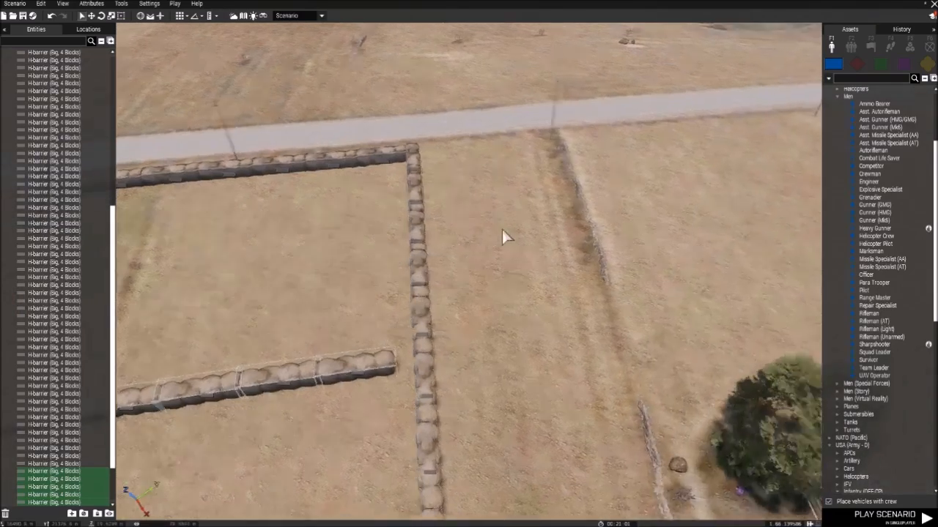
{"action": "right_click_drag", "start_coordinate": [502, 229], "coordinate": [459, 261]}
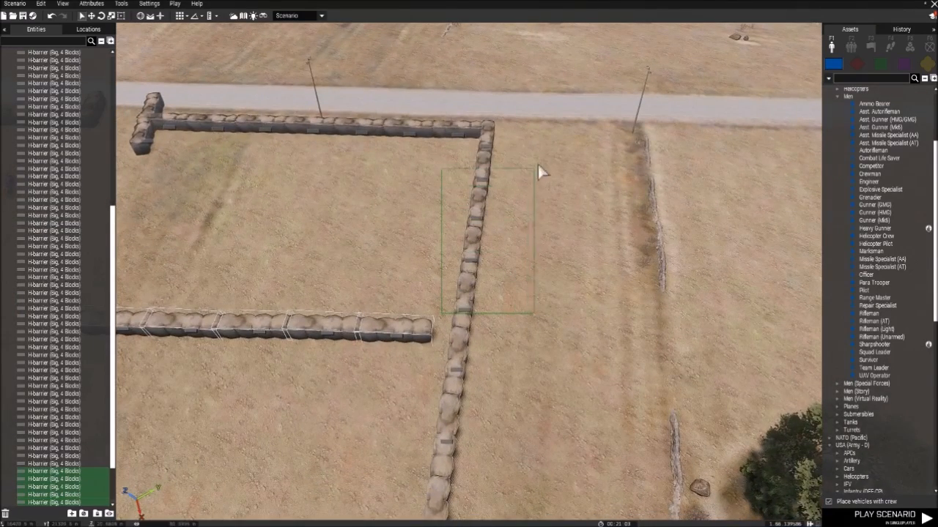
{"action": "left_click_drag", "start_coordinate": [545, 134], "coordinate": [546, 137]}
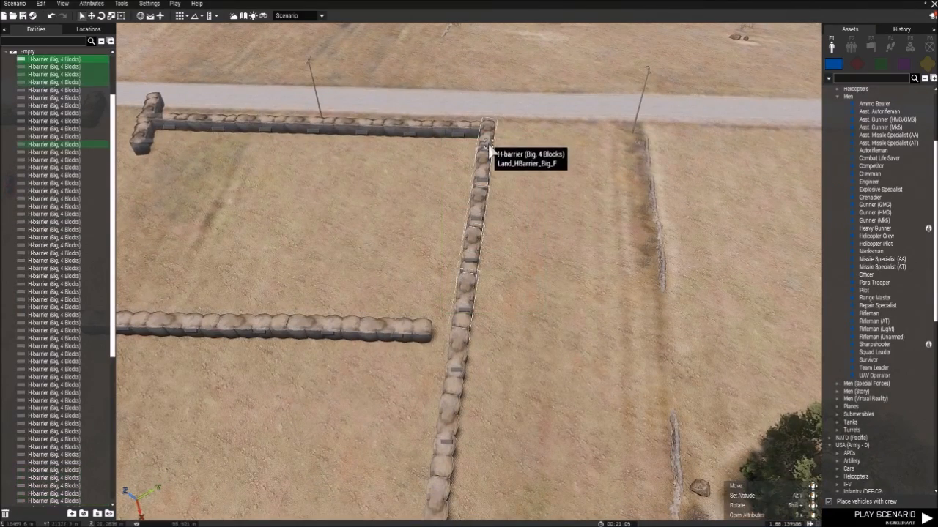
{"action": "key", "text": "ctrl+v"}
{"action": "left_click_drag", "start_coordinate": [242, 231], "coordinate": [221, 215]}
{"action": "key", "text": "a"}
{"action": "key", "text": "a"}
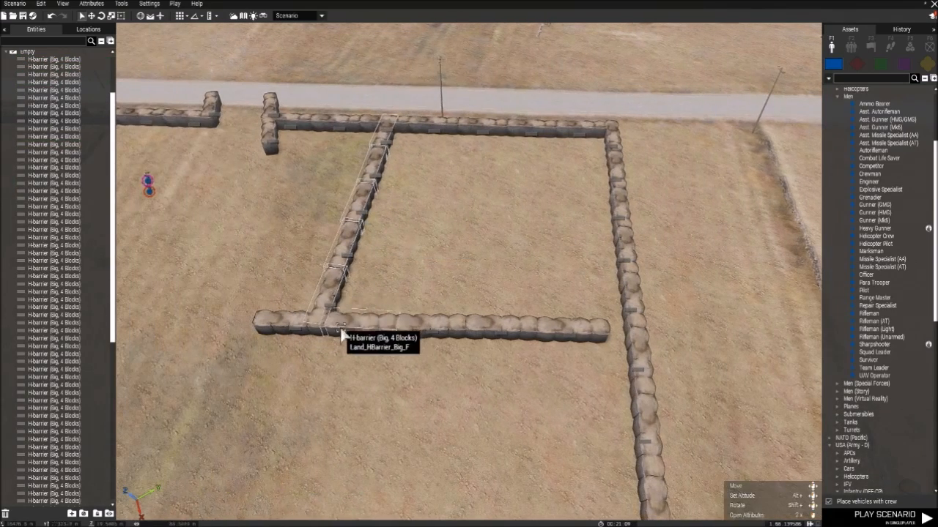
{"action": "left_click_drag", "start_coordinate": [331, 306], "coordinate": [261, 310]}
Move the inner wall against the outer side wall and shift the cross wall to meet its free end, closing the rectangular compound.
{"action": "left_click_drag", "start_coordinate": [270, 366], "coordinate": [597, 337]}
{"action": "right_click_drag", "start_coordinate": [269, 197], "coordinate": [215, 310]}
{"action": "key", "text": "a"}
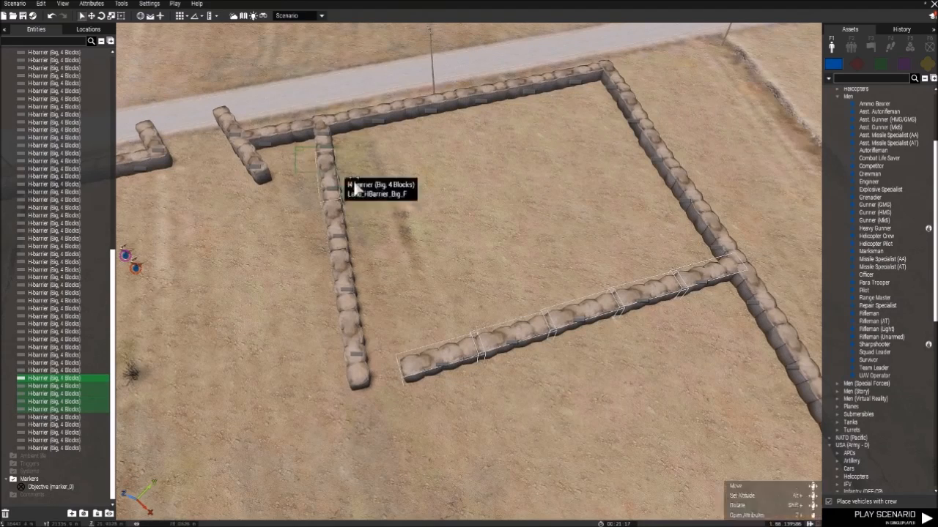
{"action": "left_click", "coordinate": [392, 367]}
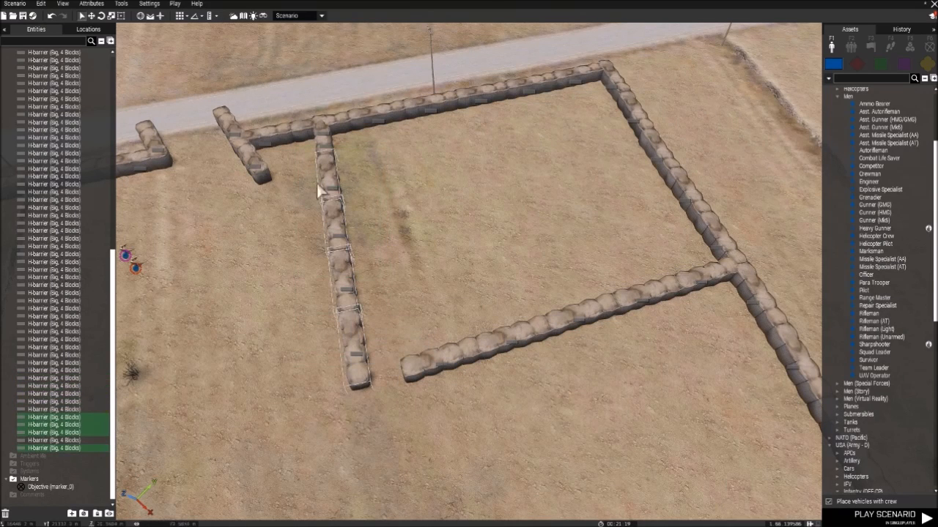
{"action": "left_click", "coordinate": [299, 143]}
{"action": "left_click_drag", "start_coordinate": [299, 143], "coordinate": [409, 341]}
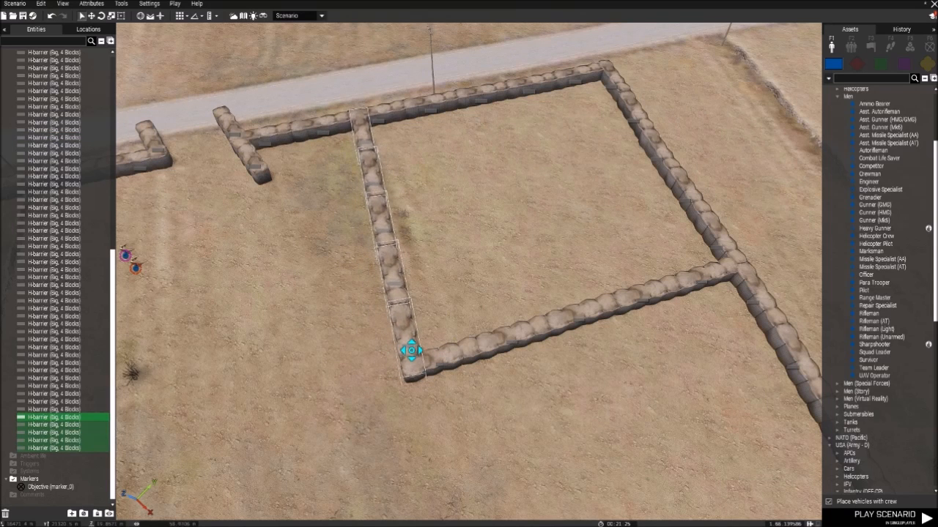
{"action": "left_click_drag", "start_coordinate": [411, 350], "coordinate": [411, 355]}
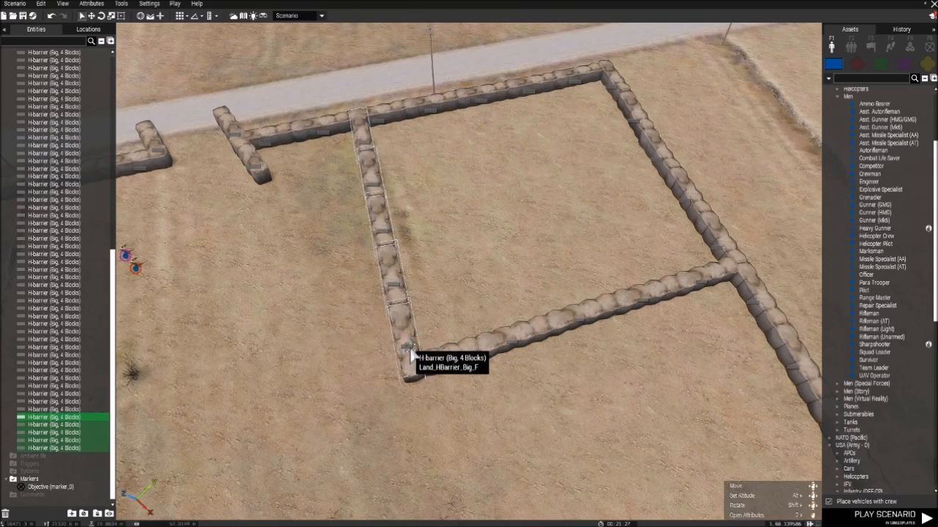
Delete the cross wall's end barrier at the inner corner to leave an entrance into the compound.
{"action": "key", "text": "Delete"}
{"action": "right_click_drag", "start_coordinate": [436, 318], "coordinate": [594, 258]}
{"action": "key", "text": "a"}
{"action": "key", "text": "a"}
{"action": "right_click_drag", "start_coordinate": [558, 294], "coordinate": [608, 287]}
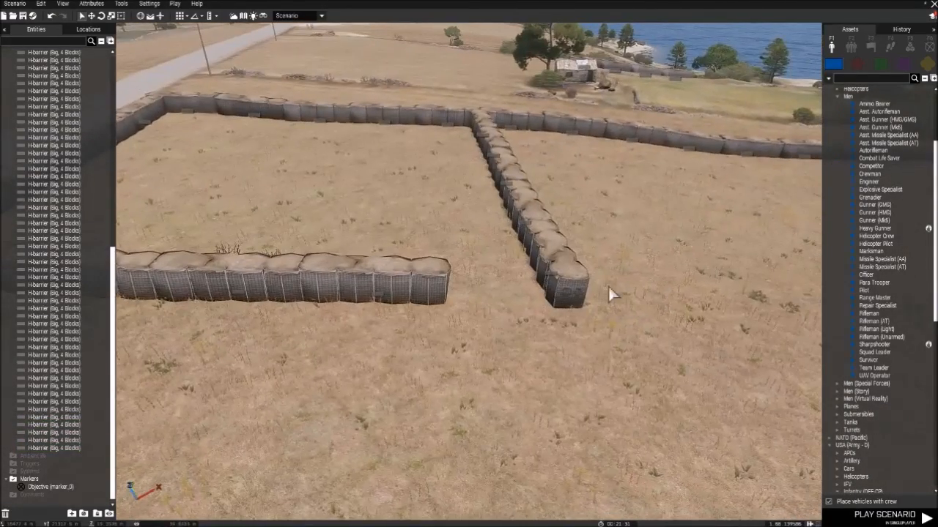
{"action": "key", "text": "w"}
{"action": "right_click_drag", "start_coordinate": [465, 283], "coordinate": [488, 342]}
{"action": "key", "text": "s"}
{"action": "key", "text": "w"}
{"action": "key", "text": "a"}
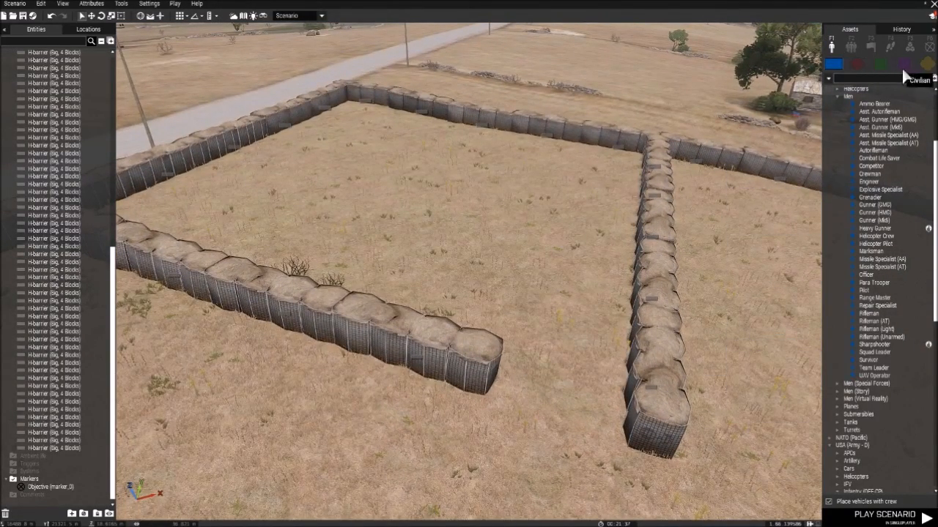
Find the wall obstacles among the props and place a Concrete Barrier (Medium) at the inner compound's entrance.
{"action": "left_click", "coordinate": [926, 66]}
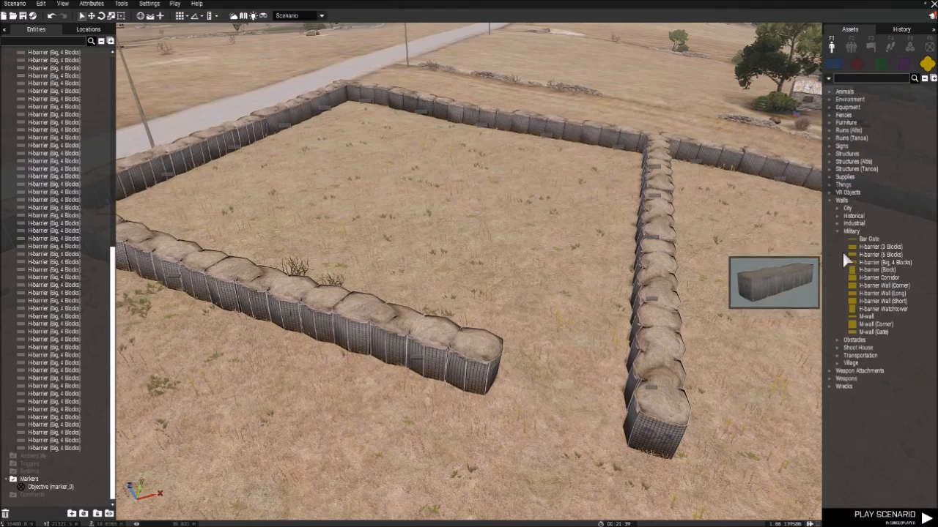
{"action": "left_click", "coordinate": [832, 201]}
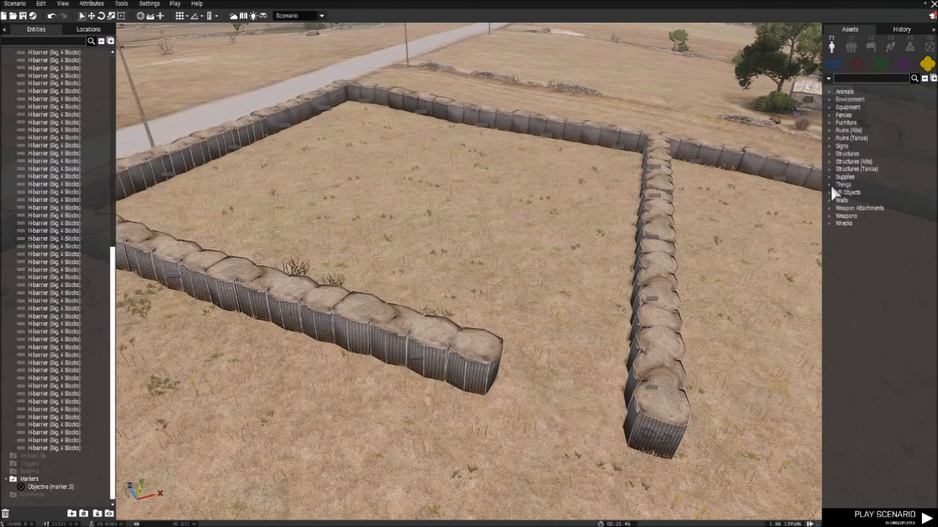
{"action": "left_click", "coordinate": [831, 185]}
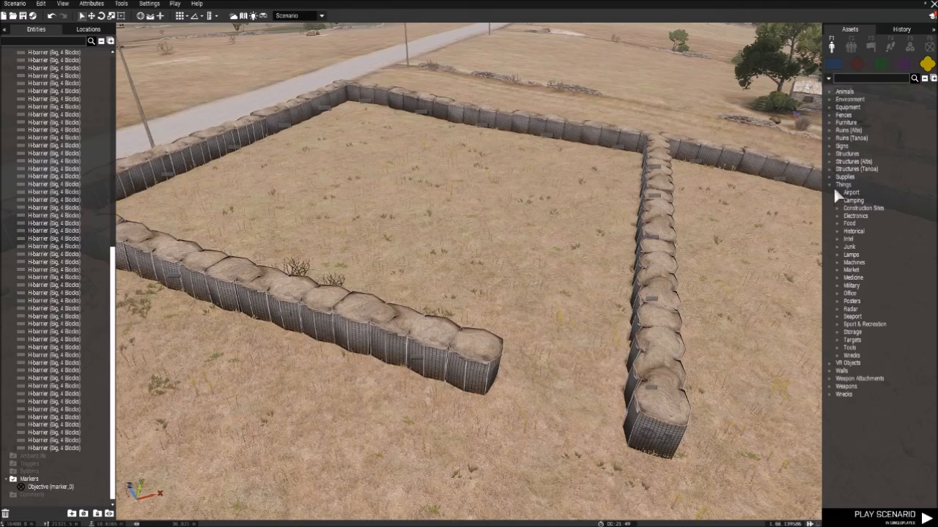
{"action": "left_click", "coordinate": [832, 186]}
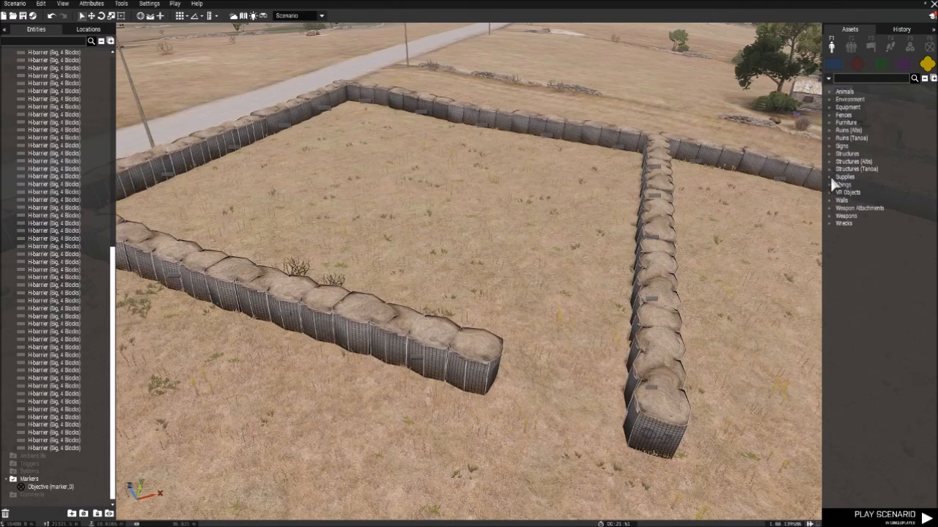
{"action": "left_click", "coordinate": [832, 162]}
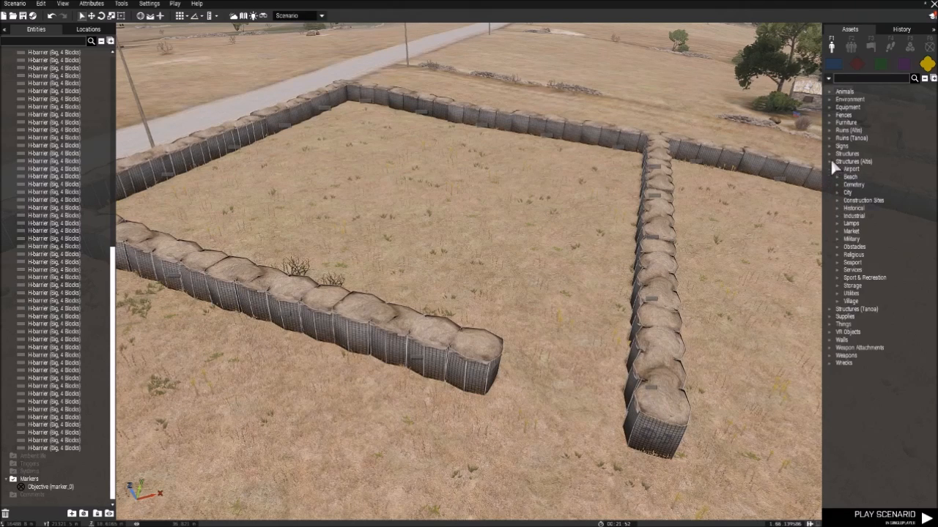
{"action": "left_click", "coordinate": [838, 247]}
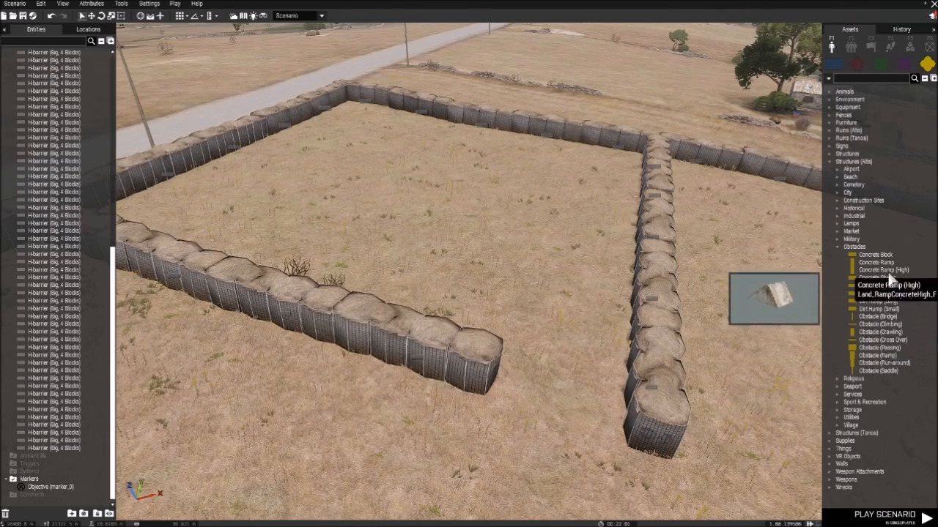
{"action": "left_click", "coordinate": [840, 249]}
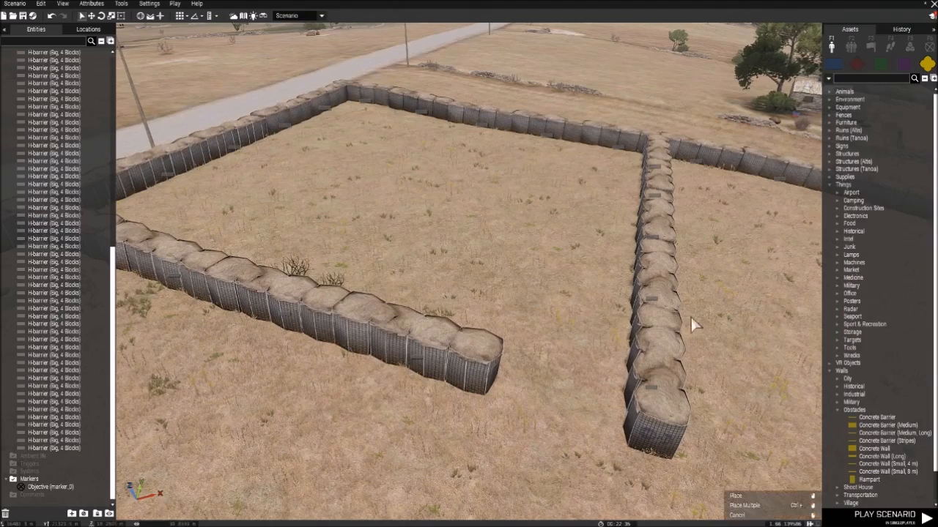
{"action": "key", "text": "w"}
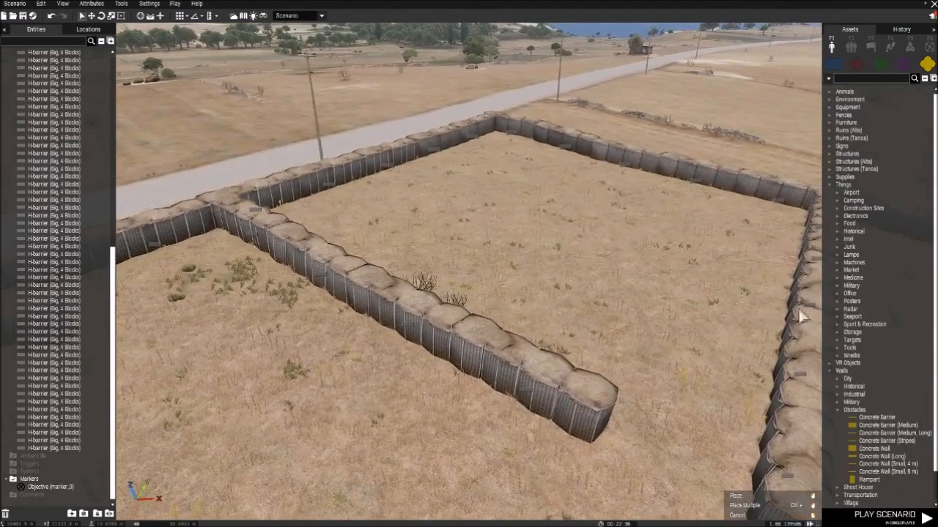
{"action": "scroll", "coordinate": [868, 433], "scroll_direction": "down", "scroll_amount": 1}
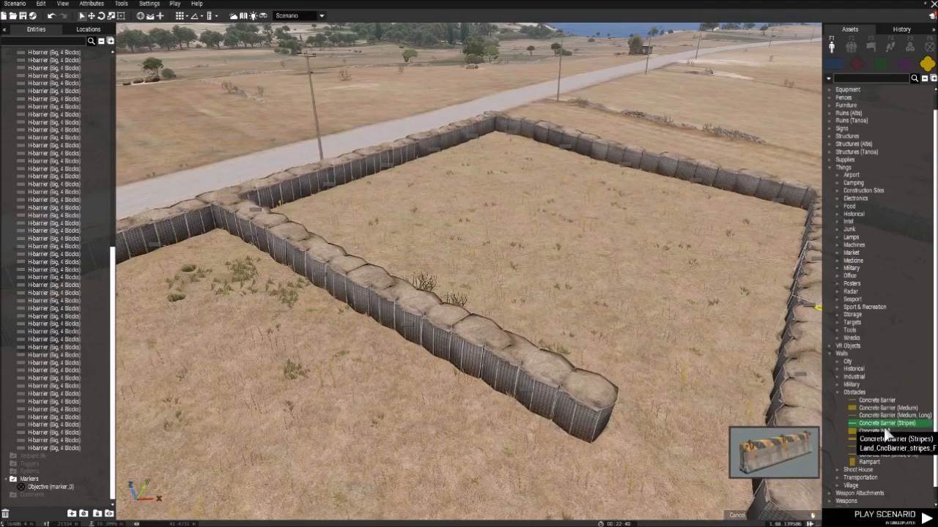
{"action": "left_click", "coordinate": [885, 408]}
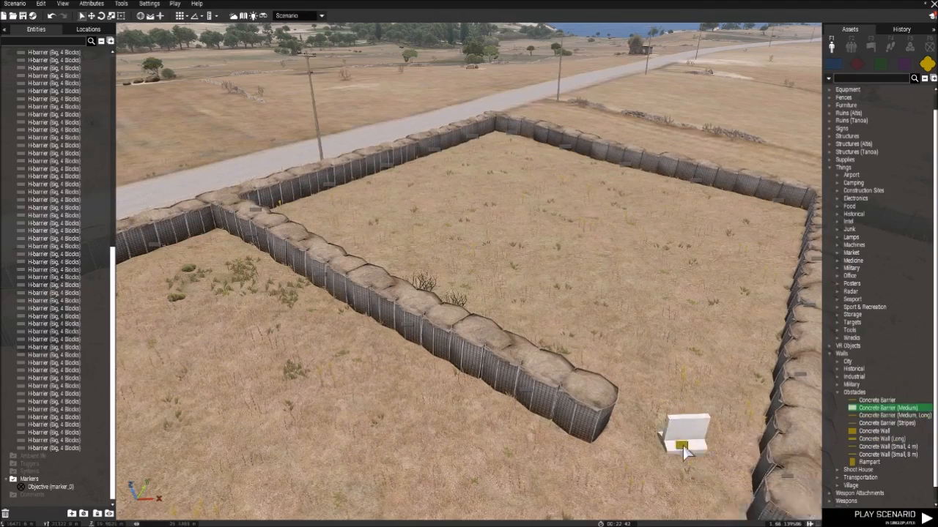
{"action": "left_click", "coordinate": [683, 445]}
Rotate the concrete barrier to line up with the entrance and check its Enable Damage setting.
{"action": "right_click_drag", "start_coordinate": [682, 446], "coordinate": [722, 461]}
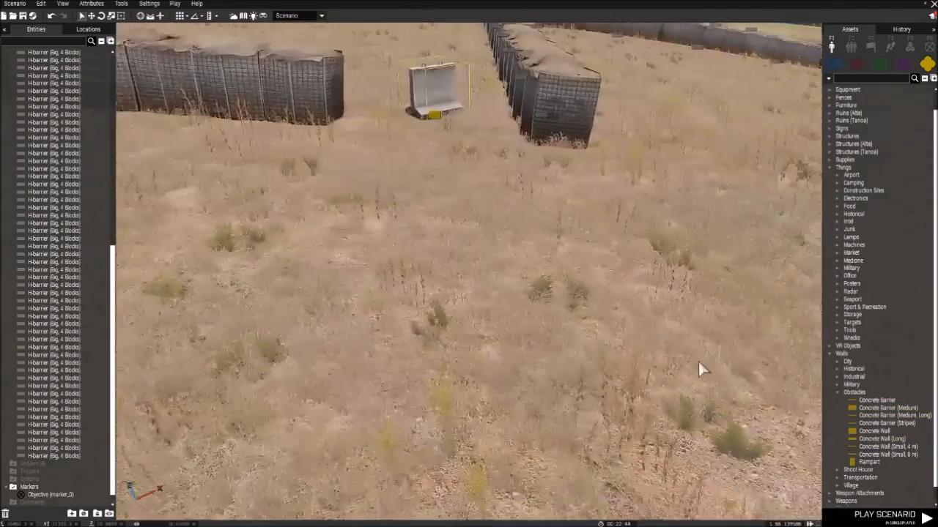
{"action": "right_click_drag", "start_coordinate": [698, 361], "coordinate": [580, 255]}
{"action": "left_click_drag", "start_coordinate": [508, 243], "coordinate": [496, 214], "text": "shift"}
{"action": "double_click", "coordinate": [497, 220]}
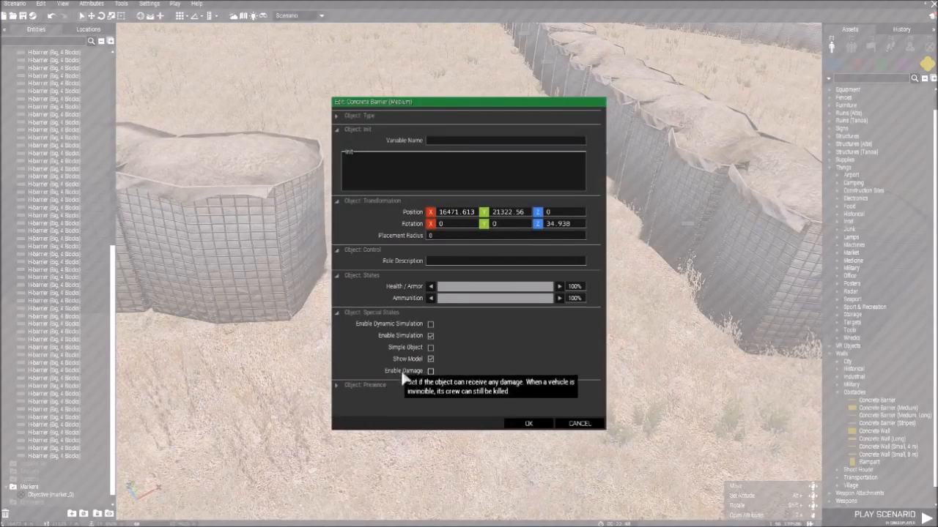
{"action": "left_click", "coordinate": [530, 425]}
Move the concrete barrier beside the side wall, and paste copies against the opposite wall end and in the entrance gap.
{"action": "left_click_drag", "start_coordinate": [503, 243], "coordinate": [742, 423]}
{"action": "left_click_drag", "start_coordinate": [677, 325], "coordinate": [672, 315]}
{"action": "key", "text": "ctrl+c"}
{"action": "key", "text": "ctrl+v"}
{"action": "left_click_drag", "start_coordinate": [467, 321], "coordinate": [350, 300]}
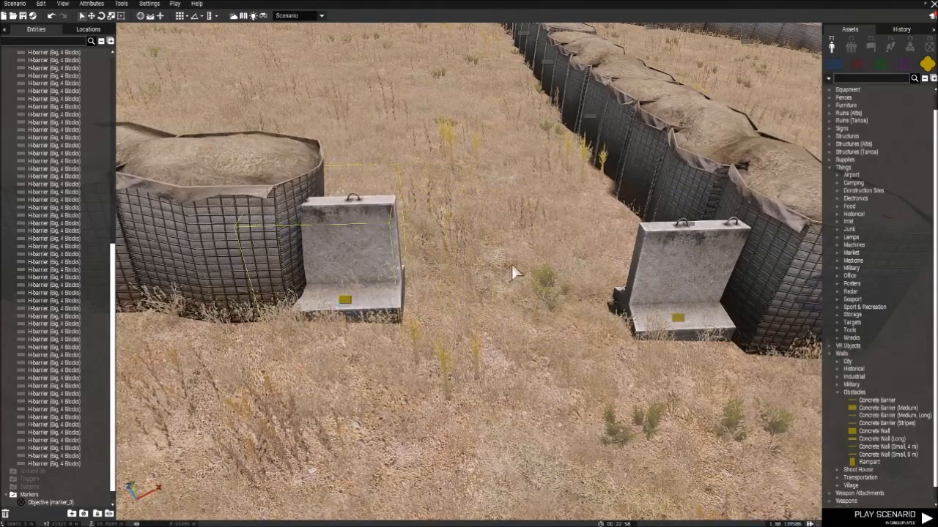
{"action": "key", "text": "ctrl+v"}
{"action": "left_click_drag", "start_coordinate": [507, 266], "coordinate": [497, 255]}
Select both soldiers outside the compound and move them together inside the inner compound.
{"action": "right_click_drag", "start_coordinate": [528, 333], "coordinate": [468, 249]}
{"action": "key", "text": "s"}
{"action": "key", "text": "w"}
{"action": "right_click_drag", "start_coordinate": [595, 202], "coordinate": [609, 243]}
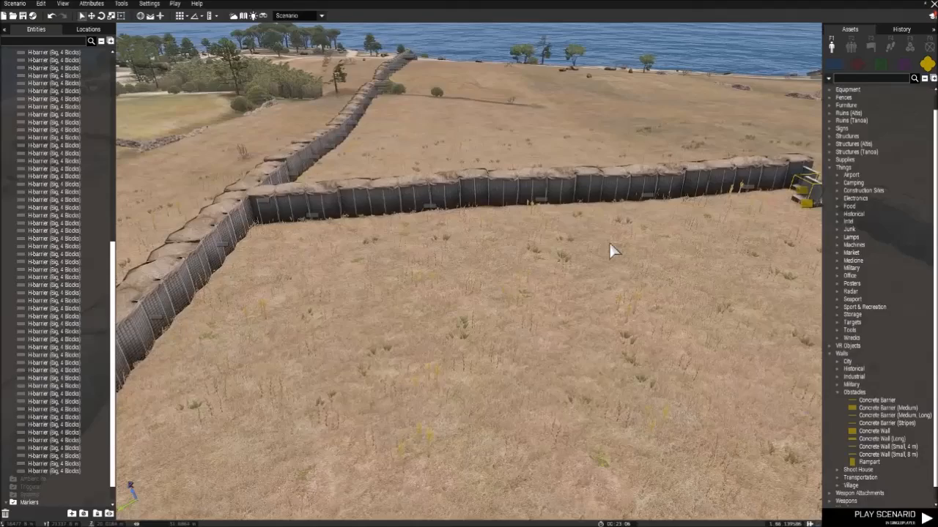
{"action": "right_click_drag", "start_coordinate": [662, 249], "coordinate": [597, 241]}
{"action": "key", "text": "w"}
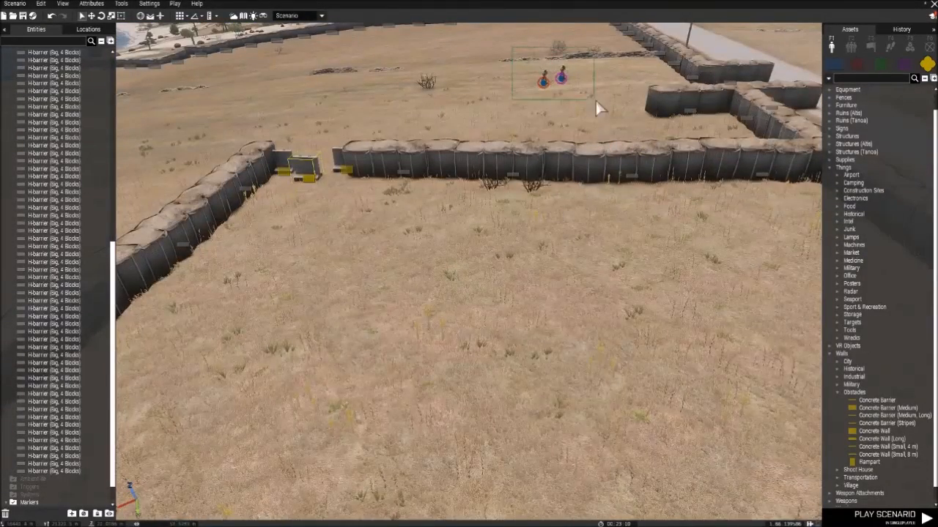
{"action": "left_click_drag", "start_coordinate": [554, 83], "coordinate": [535, 254]}
{"action": "right_click_drag", "start_coordinate": [507, 269], "coordinate": [504, 360]}
Find the Altis military structures and place a Military Cargo HQ (Brown) near the compound's roadside far corner.
{"action": "key", "text": "a"}
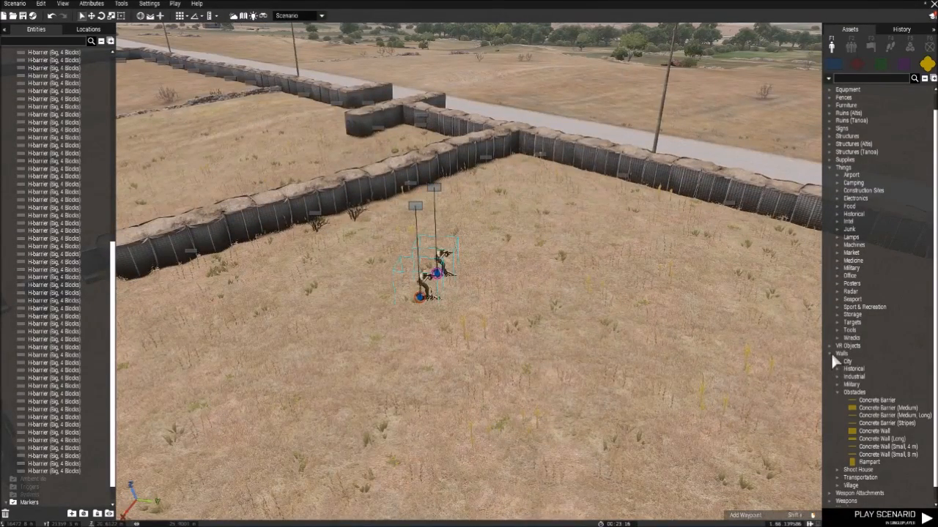
{"action": "scroll", "coordinate": [833, 352], "scroll_direction": "down", "scroll_amount": 1}
{"action": "key", "text": "a"}
{"action": "right_click_drag", "start_coordinate": [561, 313], "coordinate": [654, 324]}
{"action": "scroll", "coordinate": [843, 271], "scroll_direction": "up", "scroll_amount": 1}
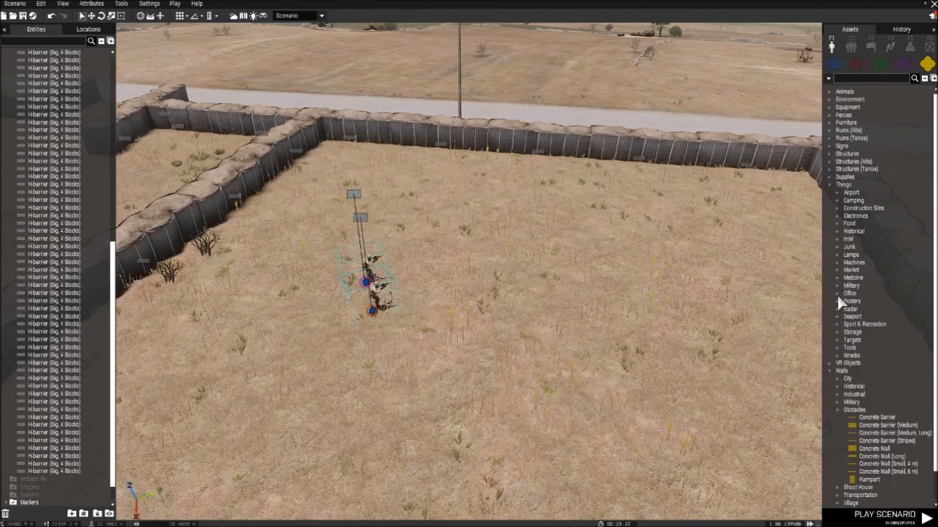
{"action": "left_click", "coordinate": [834, 185]}
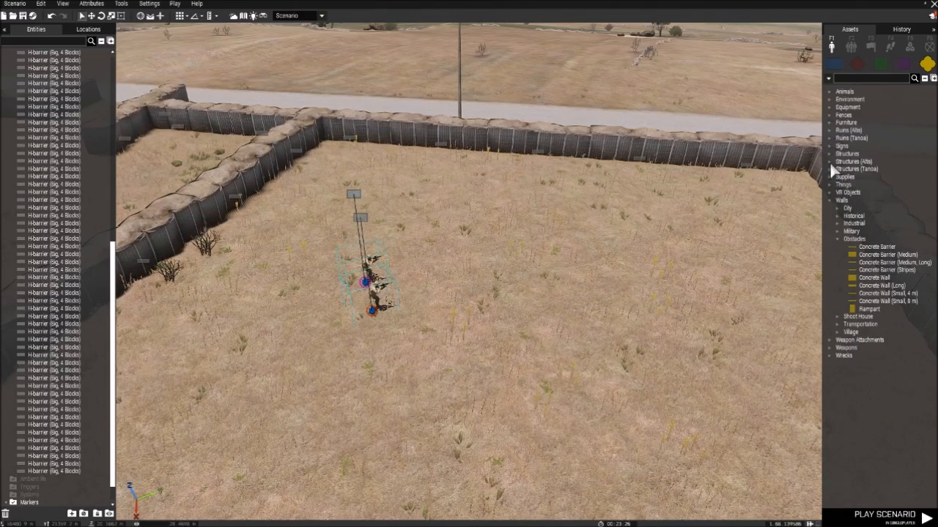
{"action": "left_click", "coordinate": [829, 161]}
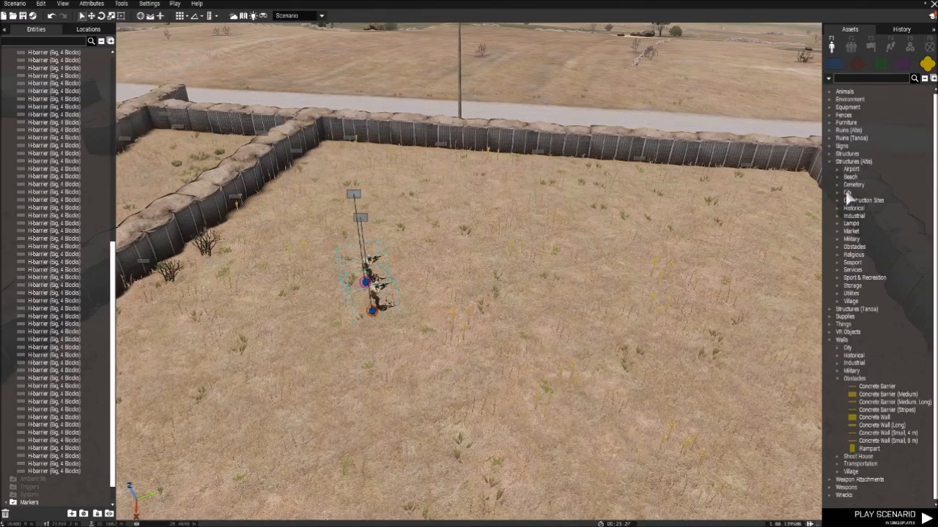
{"action": "left_click", "coordinate": [837, 238]}
{"action": "scroll", "coordinate": [857, 260], "scroll_direction": "down", "scroll_amount": 3}
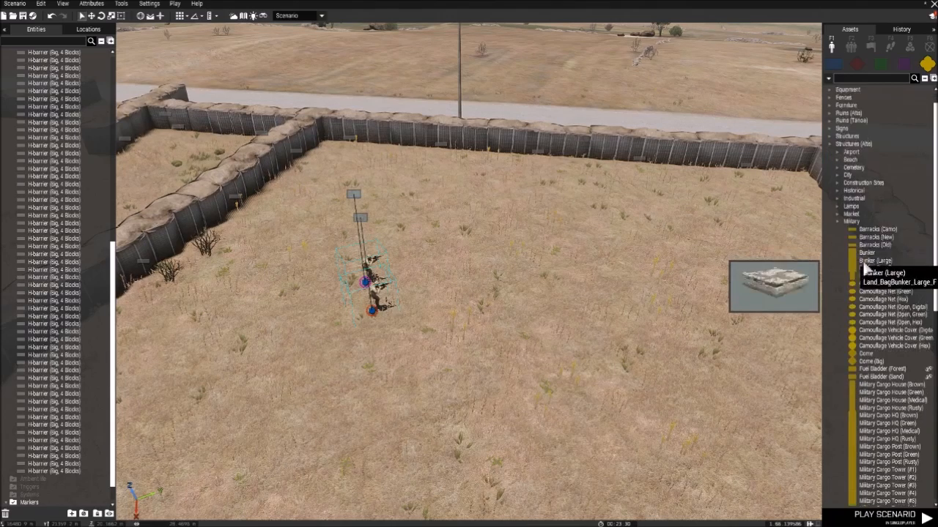
{"action": "scroll", "coordinate": [864, 269], "scroll_direction": "down", "scroll_amount": 5}
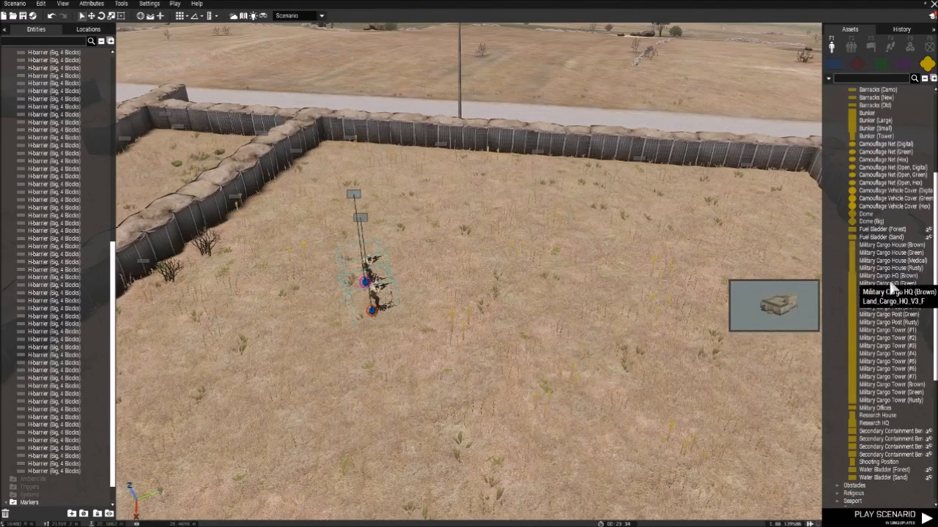
{"action": "left_click", "coordinate": [889, 277]}
{"action": "left_click", "coordinate": [731, 253]}
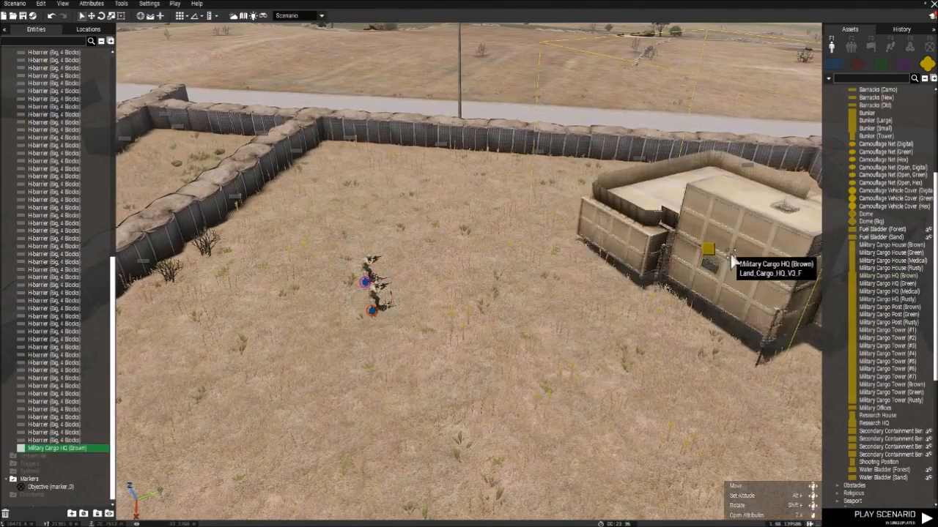
Rotate the Cargo HQ parallel to the walls and move it into the compound's roadside corner.
{"action": "key", "text": "d"}
{"action": "right_click_drag", "start_coordinate": [594, 264], "coordinate": [537, 263]}
{"action": "left_click_drag", "start_coordinate": [537, 268], "coordinate": [570, 211], "text": "shift"}
{"action": "left_click_drag", "start_coordinate": [526, 269], "coordinate": [520, 237]}
{"action": "key", "text": "d"}
{"action": "right_click_drag", "start_coordinate": [519, 237], "coordinate": [442, 228]}
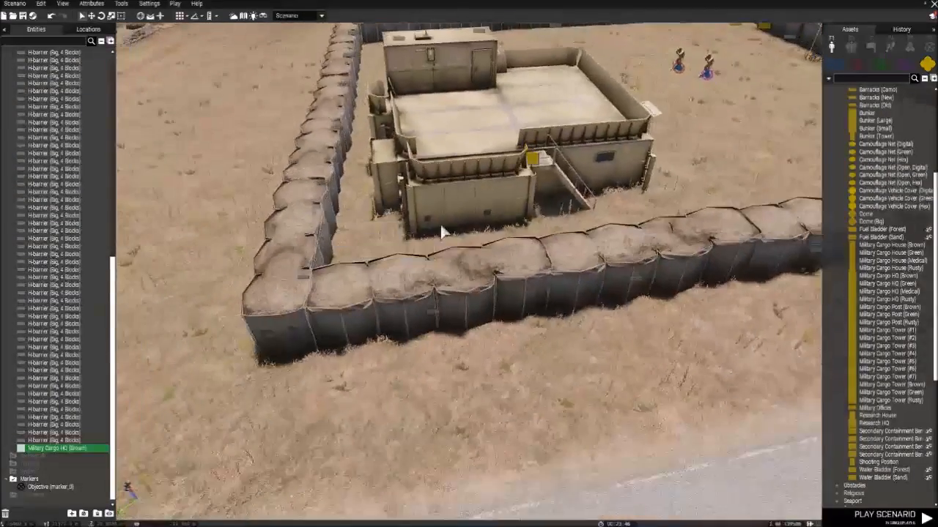
{"action": "left_click_drag", "start_coordinate": [534, 164], "coordinate": [526, 178]}
Place a Camouflage Net (Open, Green) on the open ground beside the Cargo HQ.
{"action": "key", "text": "d"}
{"action": "right_click_drag", "start_coordinate": [533, 176], "coordinate": [419, 173]}
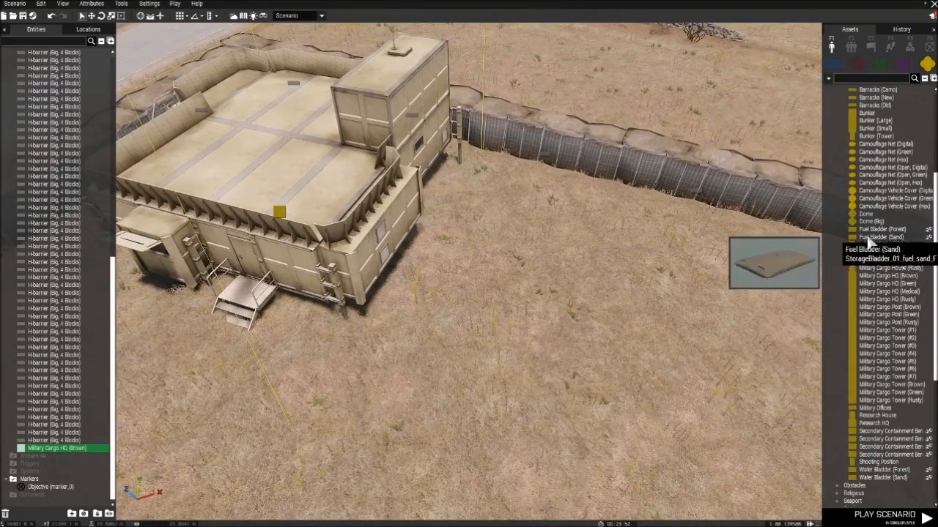
{"action": "left_click", "coordinate": [872, 179]}
{"action": "left_click", "coordinate": [586, 315]}
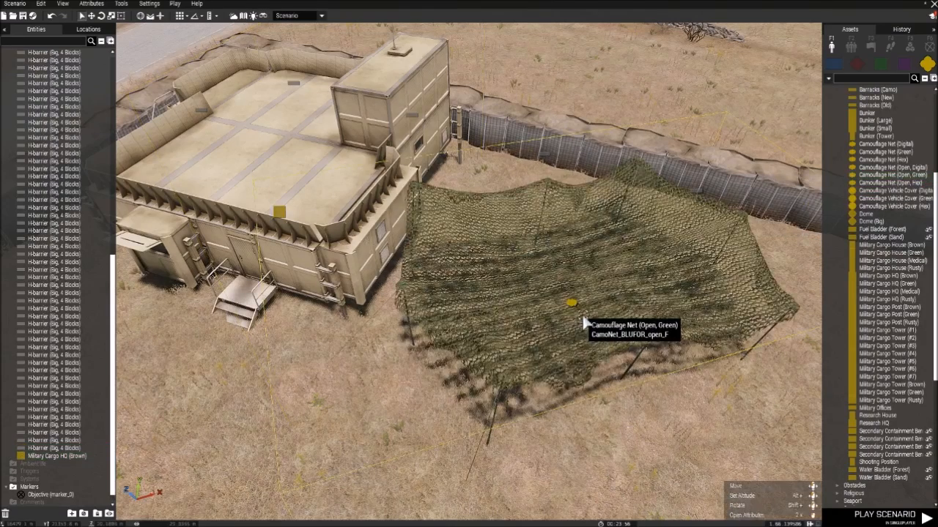
Check the Enable Damage settings in the attributes of the Cargo HQ and the camouflage net.
{"action": "key", "text": "a"}
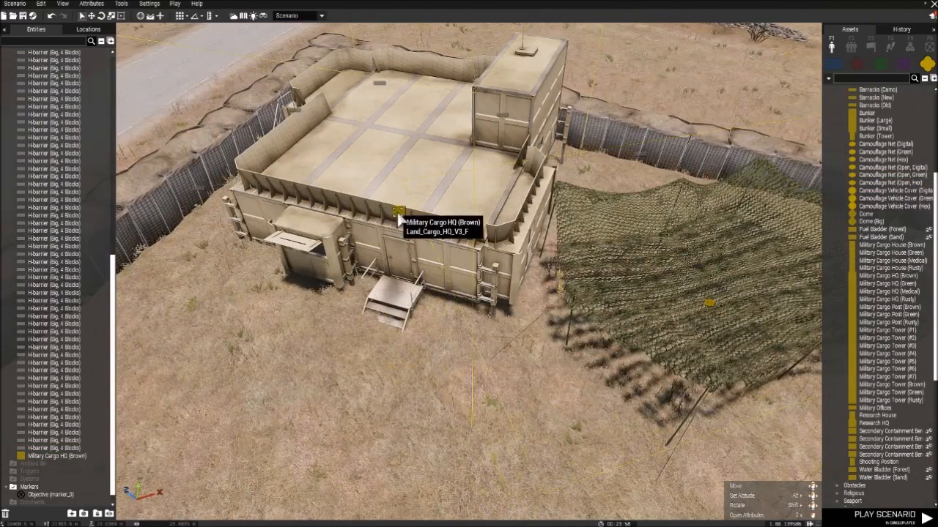
{"action": "double_click", "coordinate": [399, 219]}
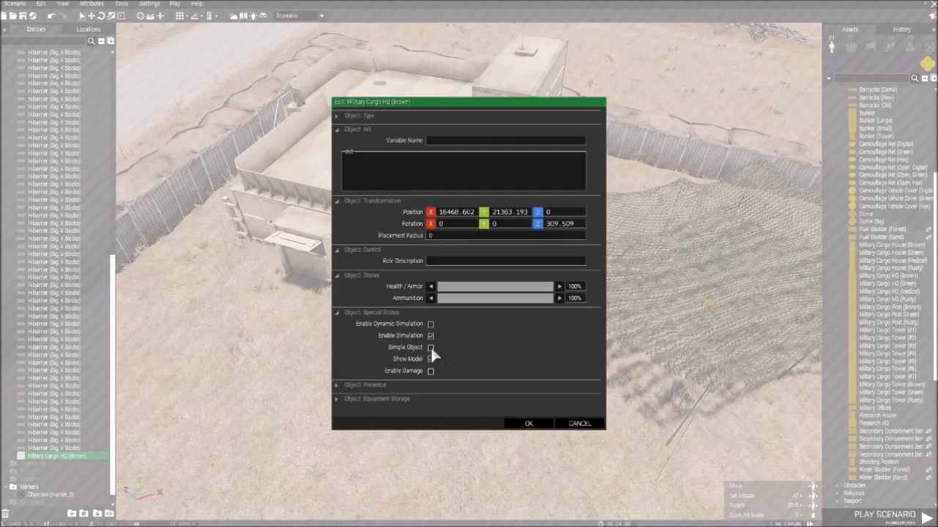
{"action": "left_click", "coordinate": [527, 425]}
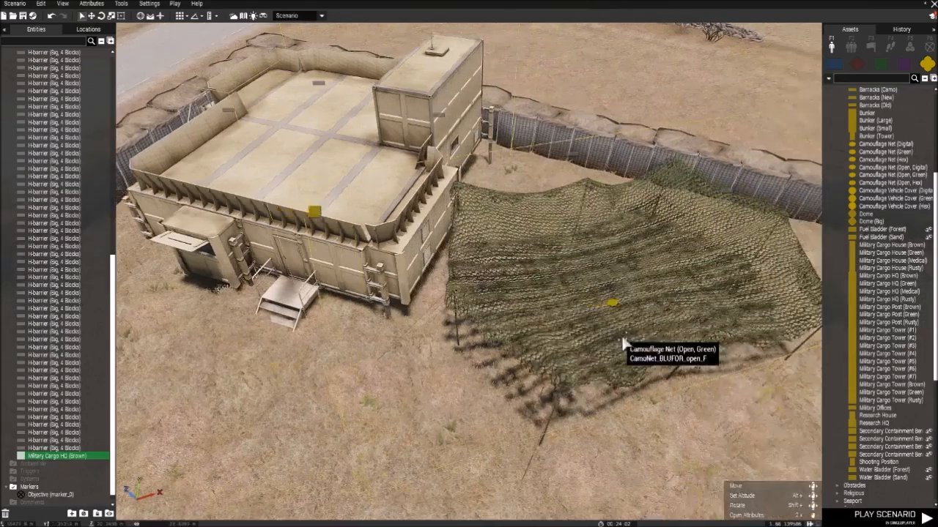
{"action": "double_click", "coordinate": [606, 324]}
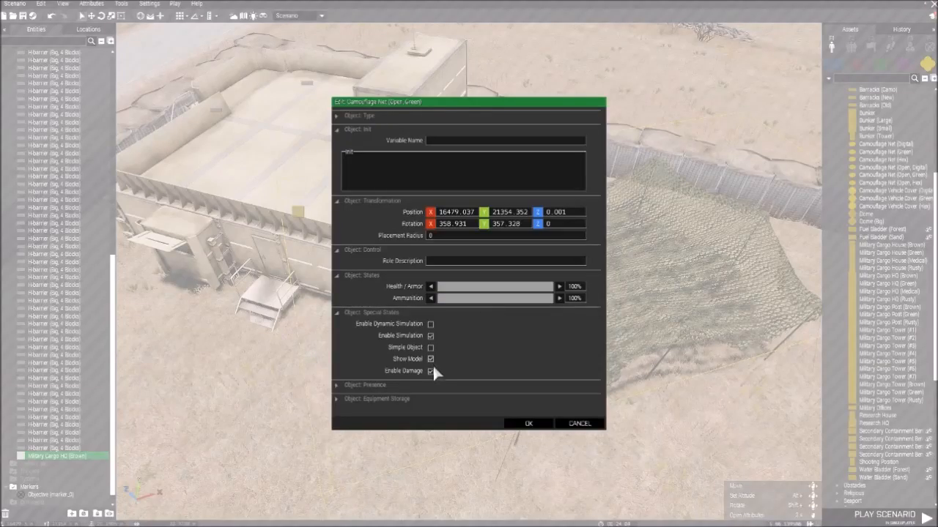
{"action": "left_click", "coordinate": [517, 425]}
Rotate the camouflage net so its back faces the outer wall, and move it close beside the Cargo HQ.
{"action": "left_click_drag", "start_coordinate": [612, 308], "coordinate": [710, 333], "text": "shift"}
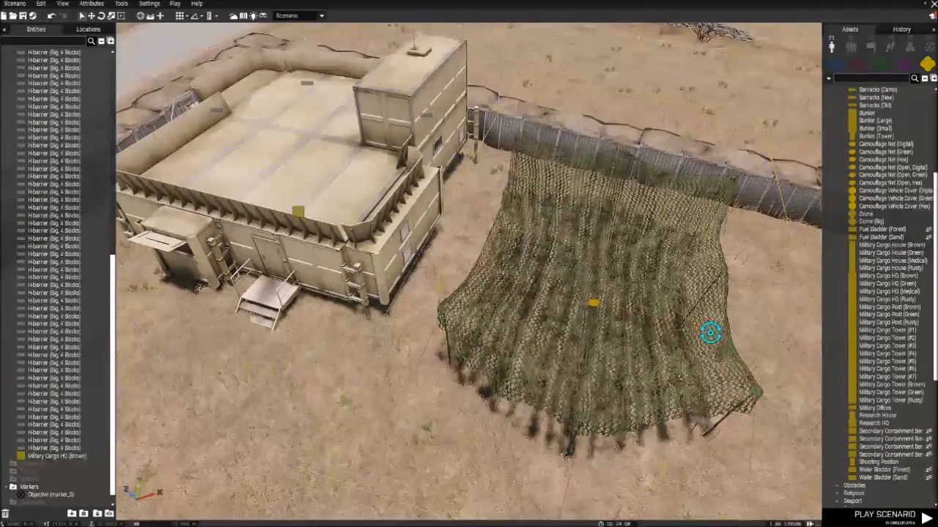
{"action": "left_click_drag", "start_coordinate": [609, 325], "coordinate": [548, 274]}
{"action": "key", "text": "d"}
{"action": "right_click_drag", "start_coordinate": [632, 304], "coordinate": [432, 285]}
{"action": "left_click_drag", "start_coordinate": [441, 295], "coordinate": [475, 294]}
Try a rotated copy of the camouflage net along the inner wall near the soldiers, and delete that copy.
{"action": "key", "text": "z"}
{"action": "right_click_drag", "start_coordinate": [440, 343], "coordinate": [665, 361]}
{"action": "key", "text": "s"}
{"action": "key", "text": "a"}
{"action": "key", "text": "q"}
{"action": "left_click", "coordinate": [528, 376]}
{"action": "key", "text": "a"}
{"action": "key", "text": "w"}
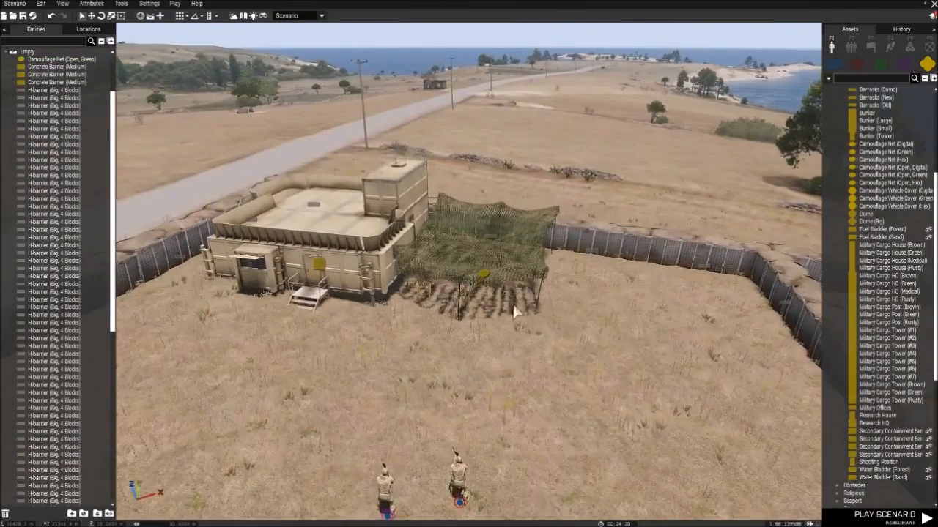
{"action": "right_click_drag", "start_coordinate": [483, 285], "coordinate": [309, 359]}
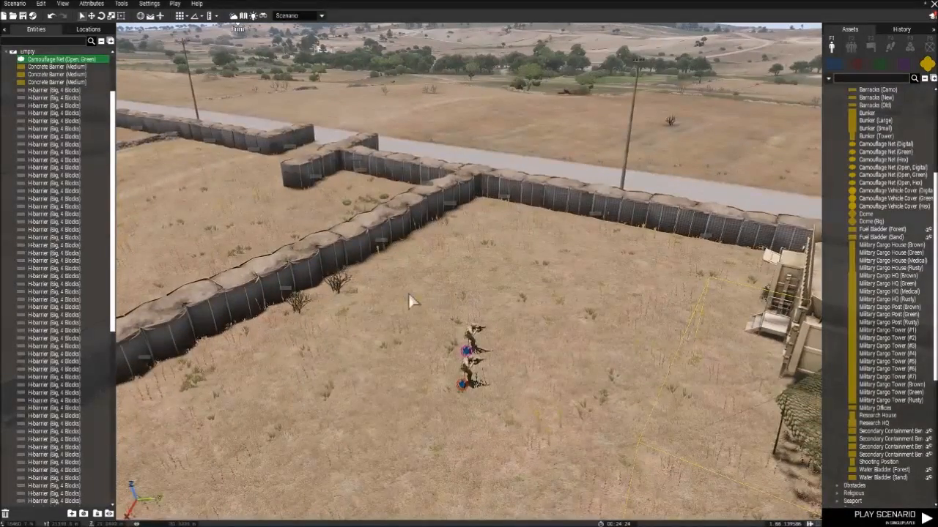
{"action": "key", "text": "ctrl+v"}
{"action": "left_click_drag", "start_coordinate": [428, 297], "coordinate": [558, 337], "text": "shift"}
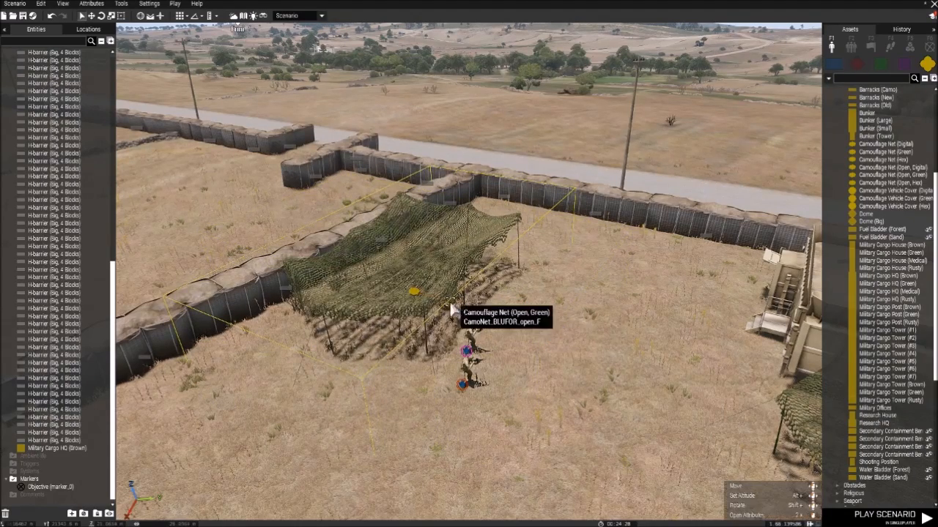
{"action": "left_click_drag", "start_coordinate": [412, 296], "coordinate": [414, 275]}
{"action": "key", "text": "Delete"}
Place a Cargo Net [NATO] supply crate on the open ground between the soldiers and the Cargo HQ.
{"action": "right_click_drag", "start_coordinate": [414, 275], "coordinate": [458, 308]}
{"action": "scroll", "coordinate": [870, 220], "scroll_direction": "up", "scroll_amount": 3}
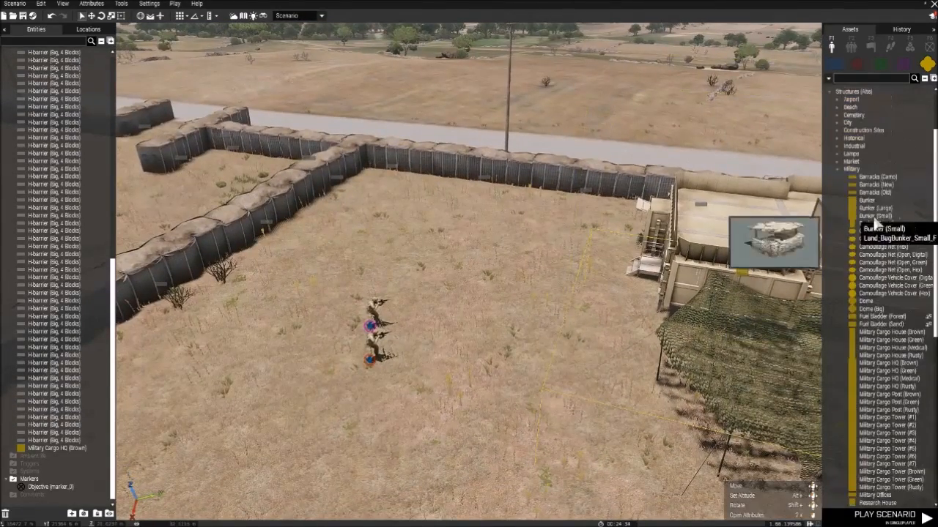
{"action": "left_click", "coordinate": [837, 170]}
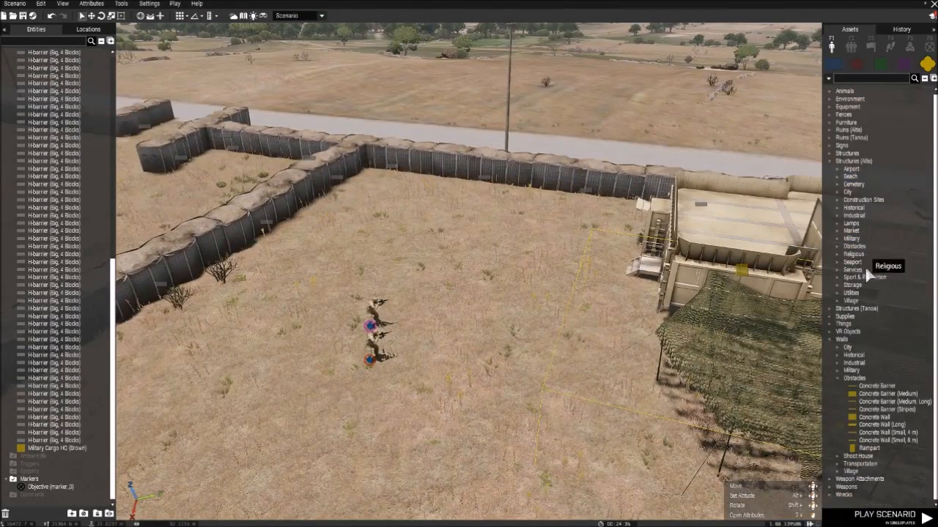
{"action": "left_click", "coordinate": [831, 162]}
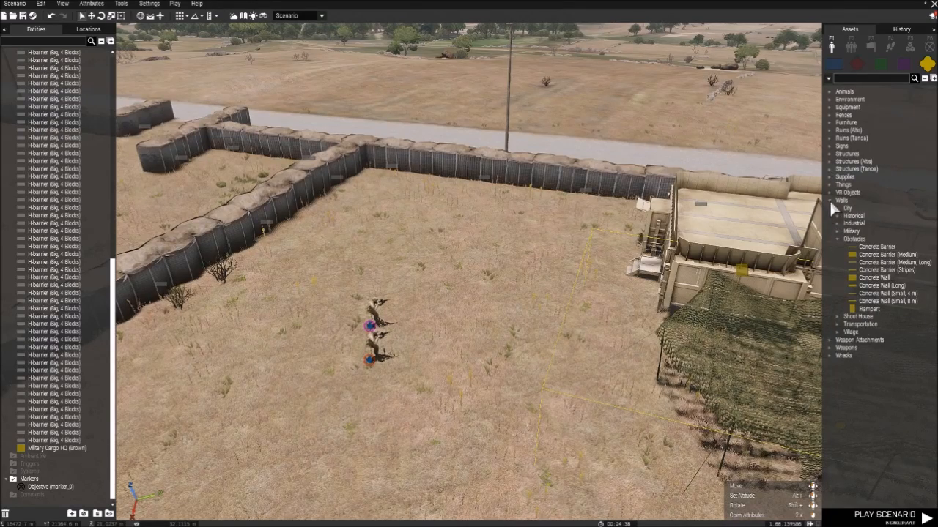
{"action": "left_click", "coordinate": [830, 199]}
{"action": "left_click", "coordinate": [832, 180]}
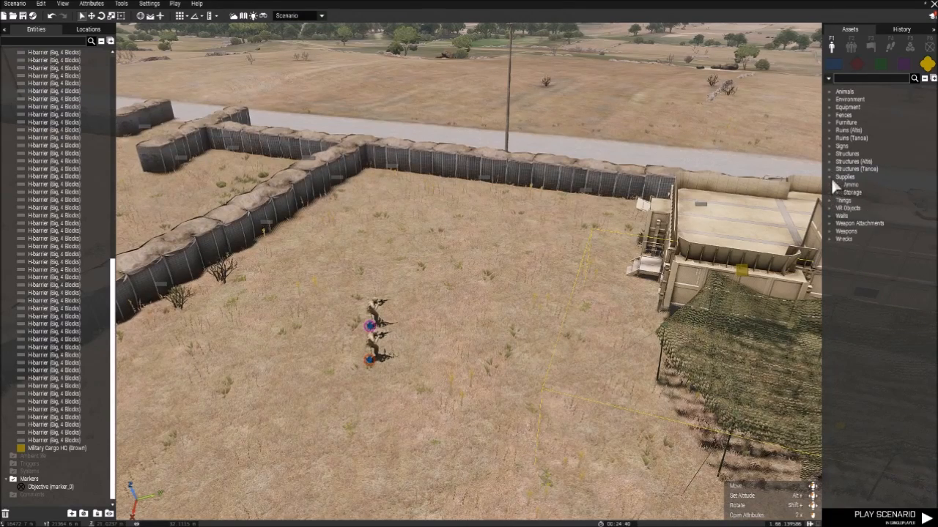
{"action": "left_click", "coordinate": [839, 191]}
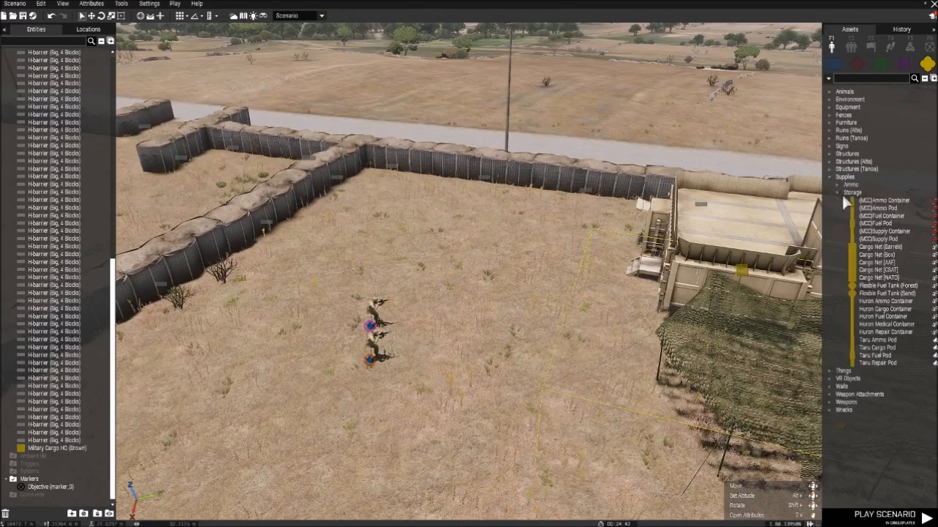
{"action": "left_click", "coordinate": [879, 281]}
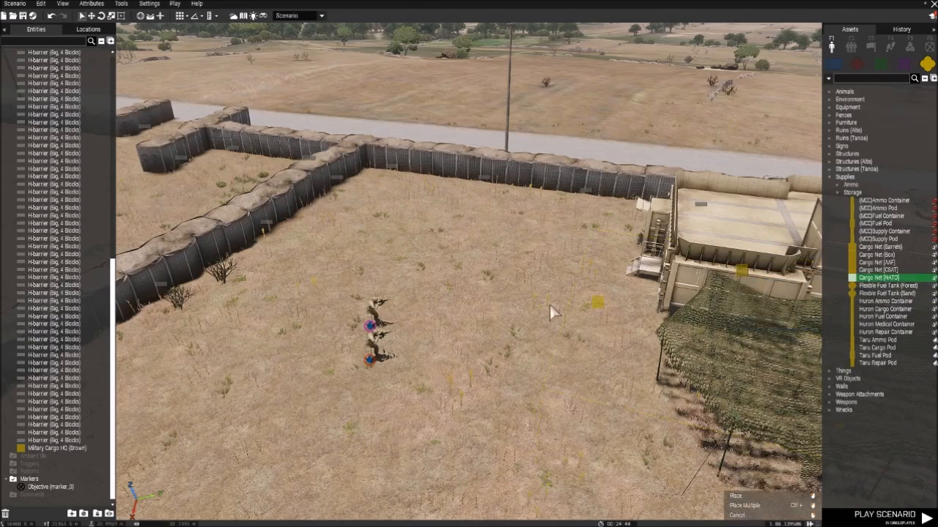
{"action": "left_click", "coordinate": [502, 311]}
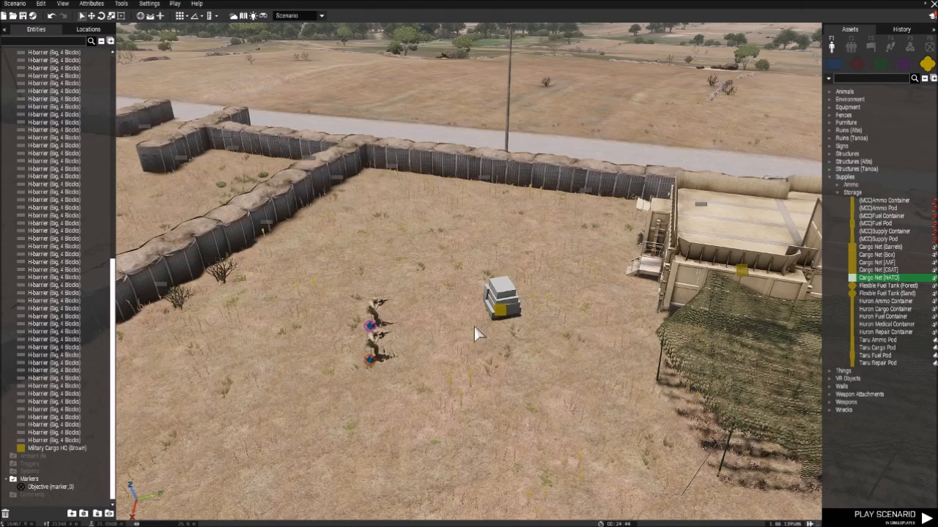
Clear the entire default equipment storage content of the Cargo Net [NATO] in its attributes and accept the change.
{"action": "double_click", "coordinate": [512, 325]}
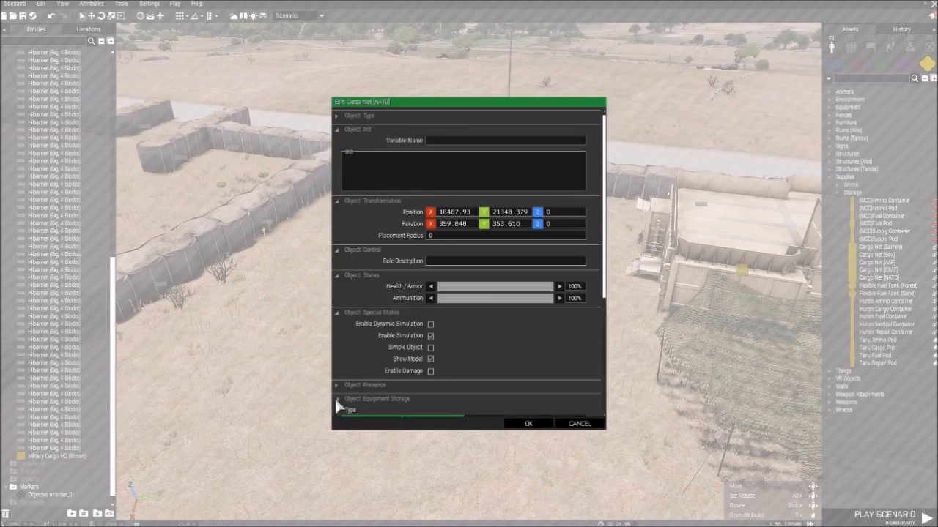
{"action": "scroll", "coordinate": [544, 335], "scroll_direction": "down", "scroll_amount": 3}
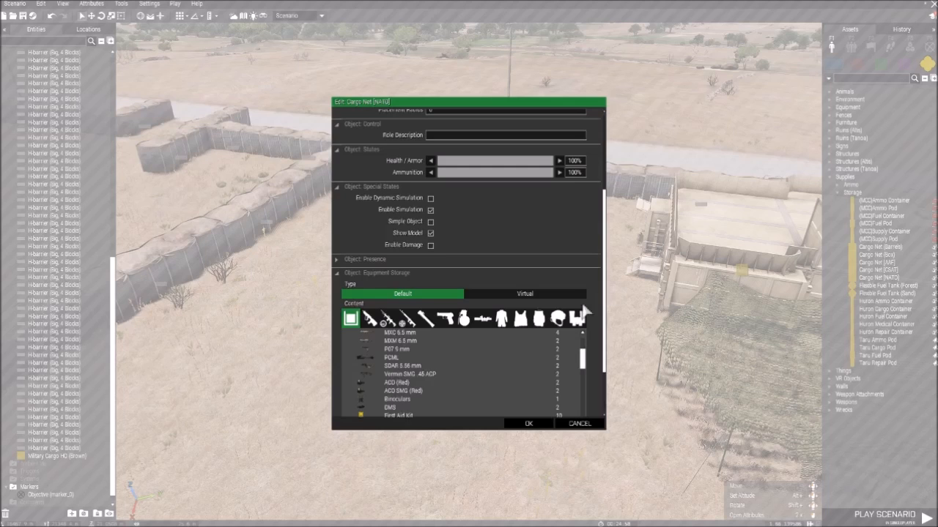
{"action": "scroll", "coordinate": [588, 308], "scroll_direction": "down", "scroll_amount": 3}
{"action": "scroll", "coordinate": [521, 311], "scroll_direction": "up", "scroll_amount": 4}
{"action": "scroll", "coordinate": [493, 290], "scroll_direction": "up", "scroll_amount": 2}
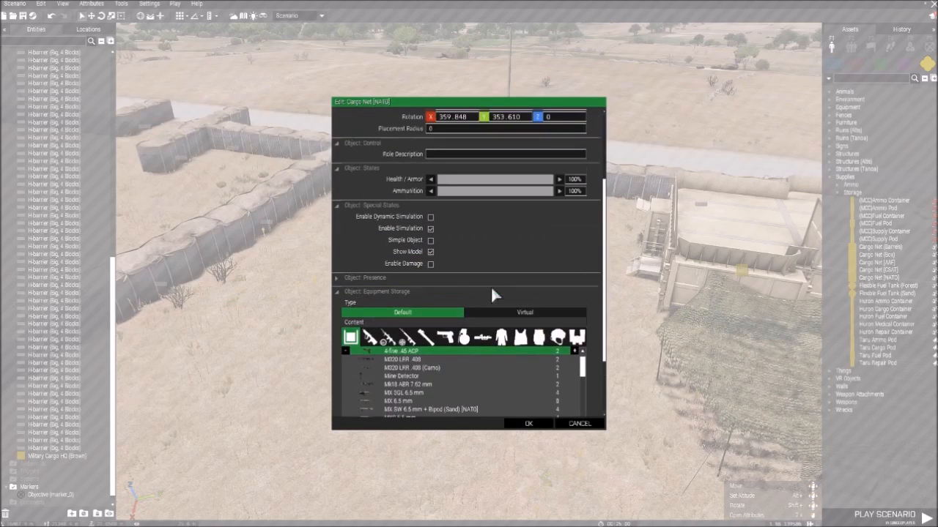
{"action": "scroll", "coordinate": [595, 269], "scroll_direction": "down", "scroll_amount": 2}
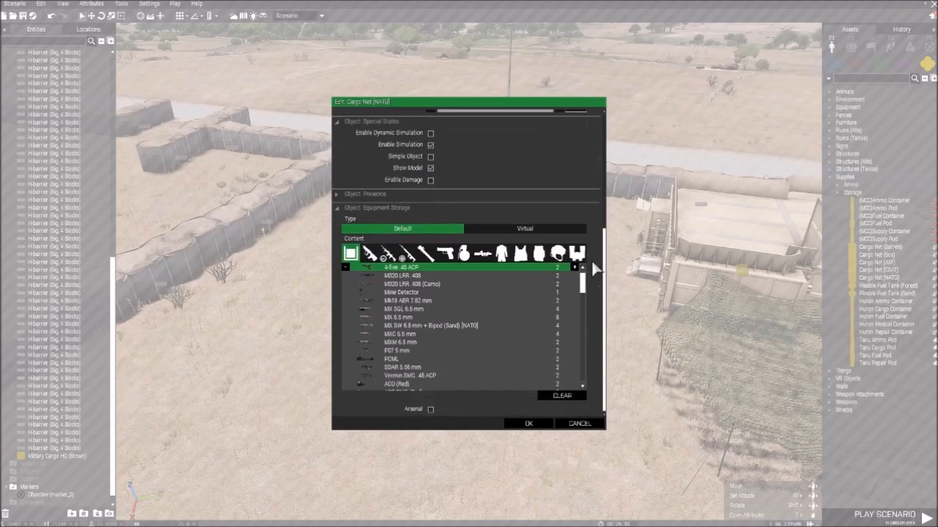
{"action": "left_click", "coordinate": [564, 396]}
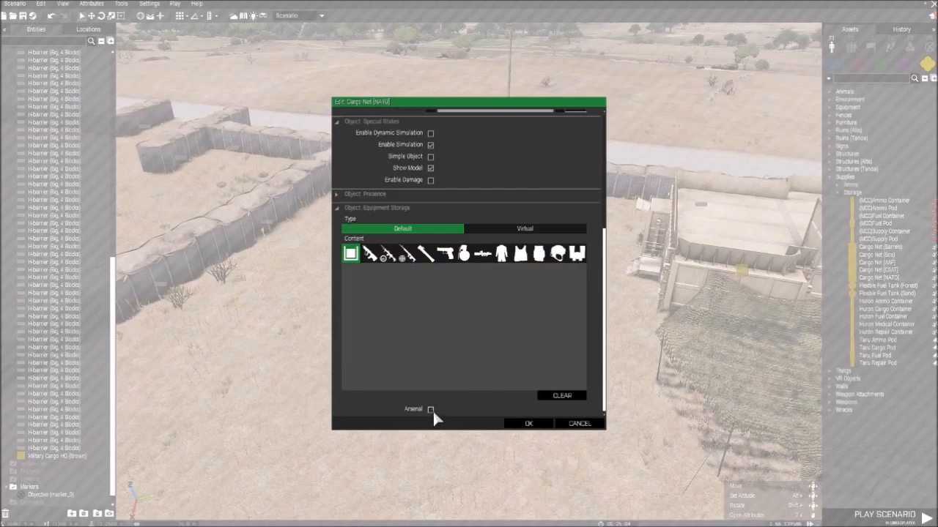
{"action": "left_click", "coordinate": [526, 425]}
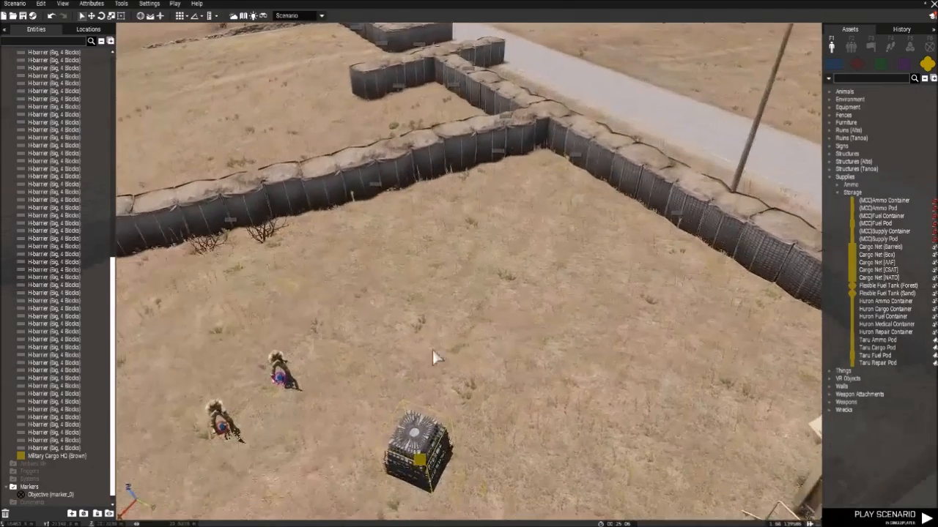
Move the cargo net crate into the inner compound's corner, close to where the H-barrier walls meet.
{"action": "left_click_drag", "start_coordinate": [420, 457], "coordinate": [503, 354]}
{"action": "key", "text": "w"}
{"action": "key", "text": "a"}
{"action": "key", "text": "d"}
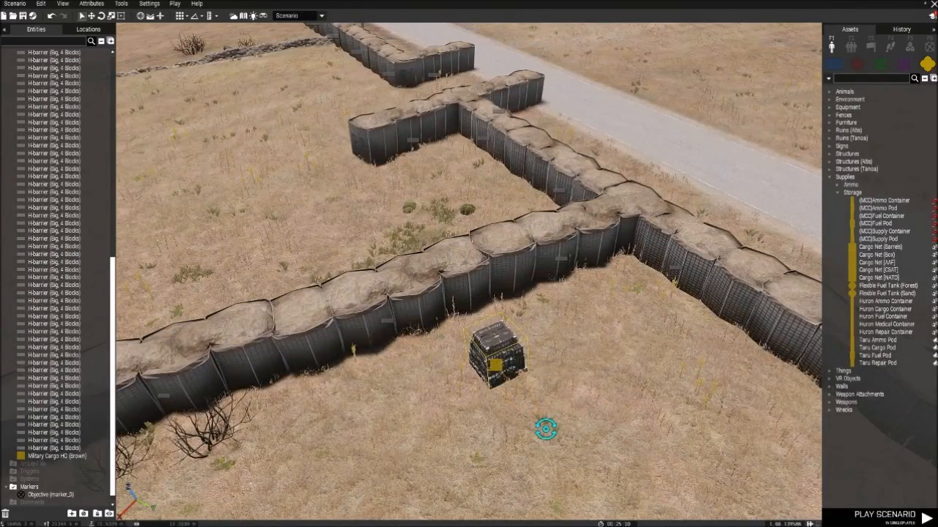
{"action": "left_click_drag", "start_coordinate": [510, 388], "coordinate": [611, 315]}
{"action": "right_click_drag", "start_coordinate": [617, 320], "coordinate": [506, 377]}
Place three copies of the cargo net crate, one farther along the same wall and two along the opposite inner wall.
{"action": "key", "text": "ctrl+v"}
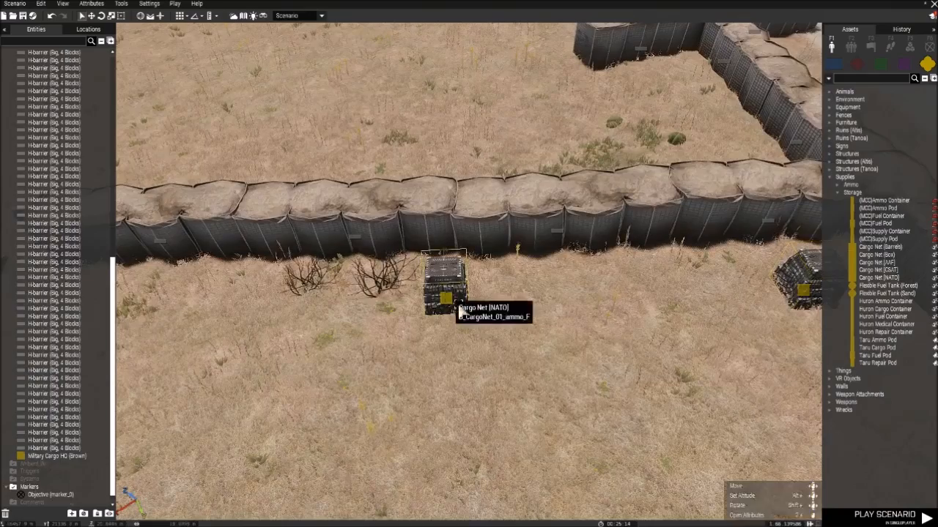
{"action": "right_click_drag", "start_coordinate": [458, 306], "coordinate": [409, 319]}
{"action": "right_click_drag", "start_coordinate": [489, 318], "coordinate": [737, 316]}
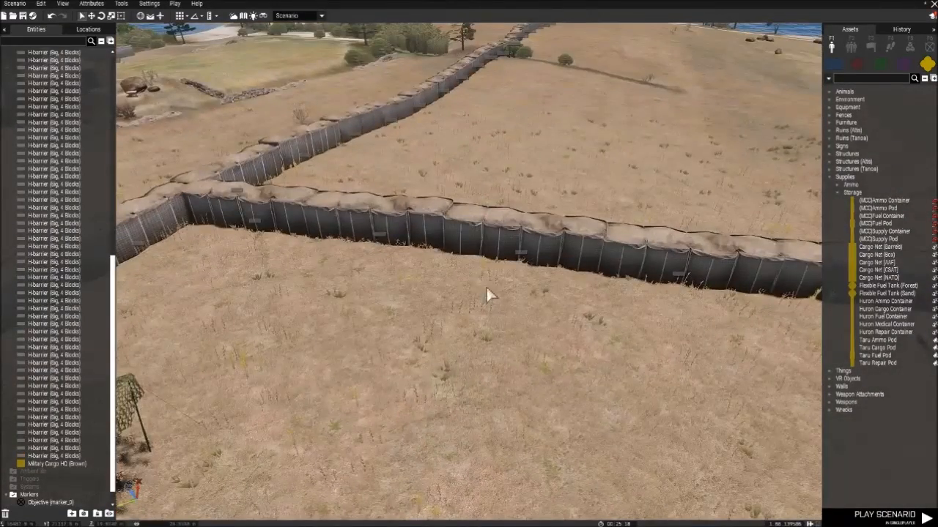
{"action": "left_click_drag", "start_coordinate": [463, 275], "coordinate": [471, 280]}
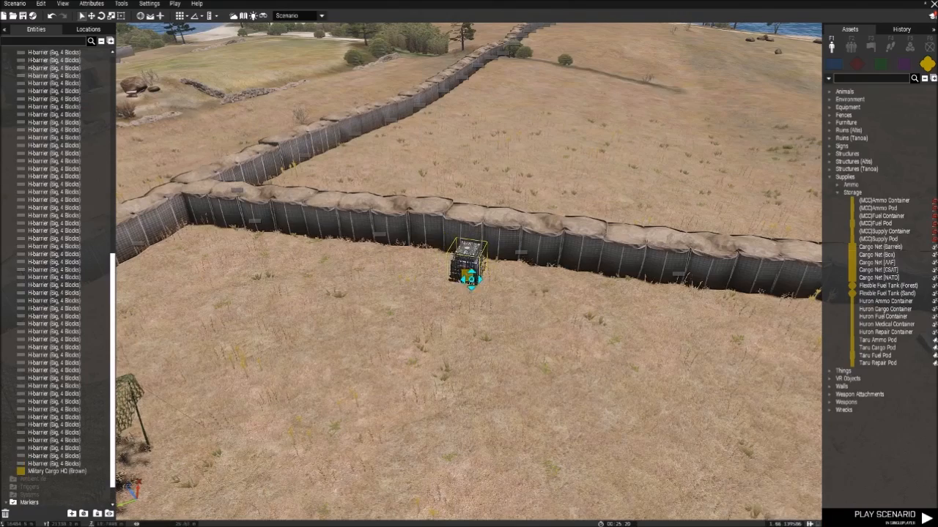
{"action": "left_click", "coordinate": [697, 313]}
{"action": "right_click_drag", "start_coordinate": [698, 317], "coordinate": [597, 338]}
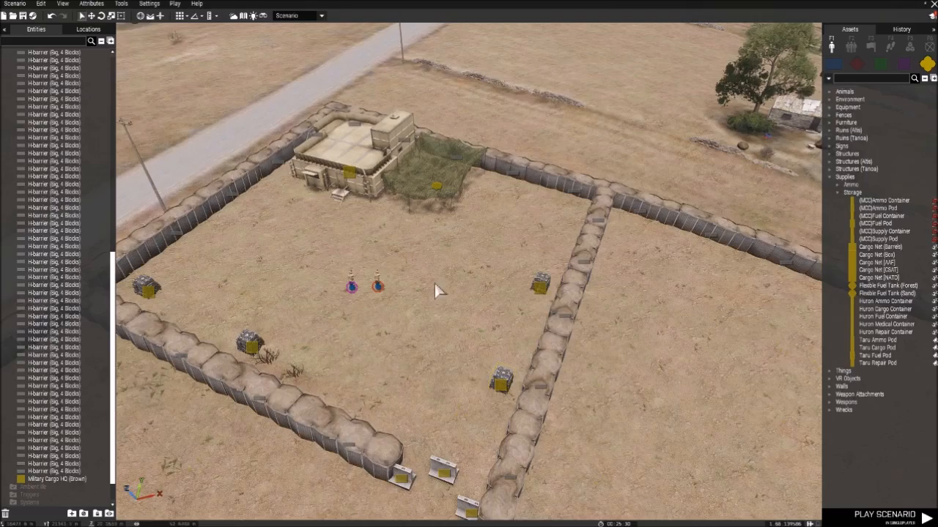
Look over the finished inner compound and examine the open ground beyond its dividing wall for a vehicle parking area.
{"action": "key", "text": "a"}
{"action": "right_click_drag", "start_coordinate": [503, 231], "coordinate": [523, 190]}
{"action": "right_click_drag", "start_coordinate": [515, 293], "coordinate": [582, 333]}
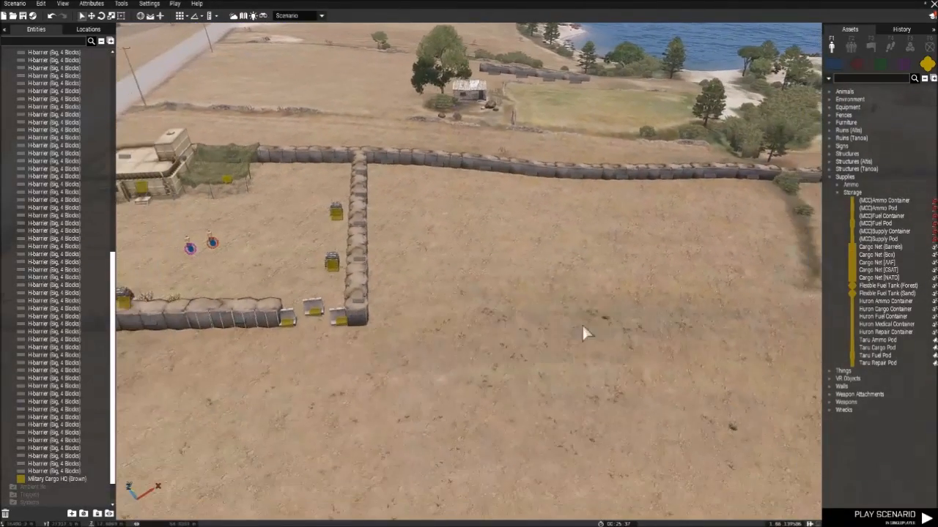
{"action": "left_click", "coordinate": [831, 177]}
{"action": "right_click_drag", "start_coordinate": [613, 241], "coordinate": [297, 265]}
{"action": "right_click_drag", "start_coordinate": [597, 130], "coordinate": [638, 281]}
{"action": "right_click_drag", "start_coordinate": [554, 261], "coordinate": [318, 248]}
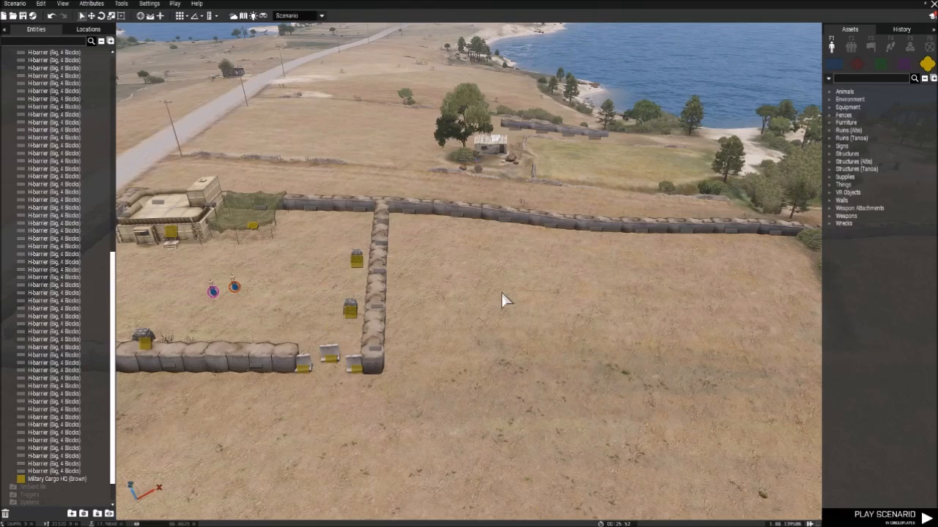
{"action": "key", "text": "d"}
{"action": "right_click_drag", "start_coordinate": [502, 292], "coordinate": [537, 311]}
{"action": "key", "text": "a"}
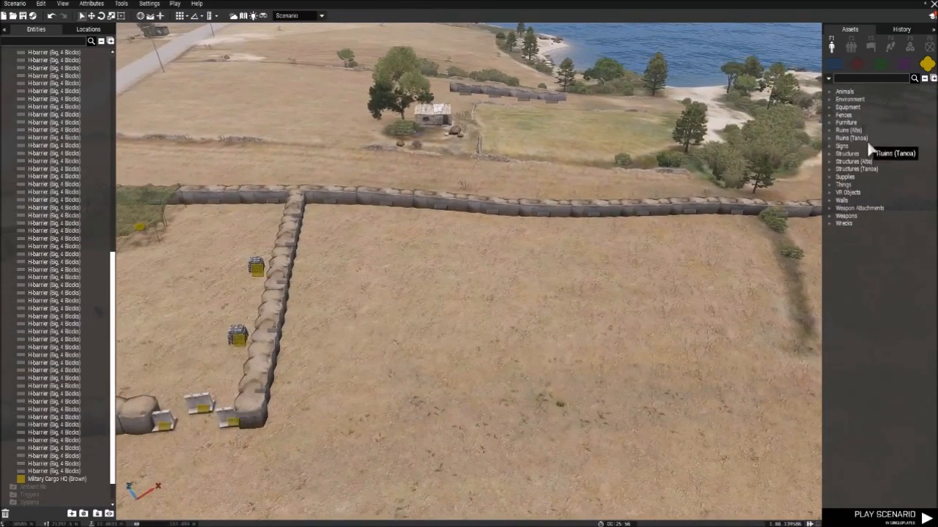
Turn off placing vehicles with crew and place a USA (Army - D) M1237 (M2) MRAP on the ground outside the inner compound.
{"action": "left_click", "coordinate": [833, 64]}
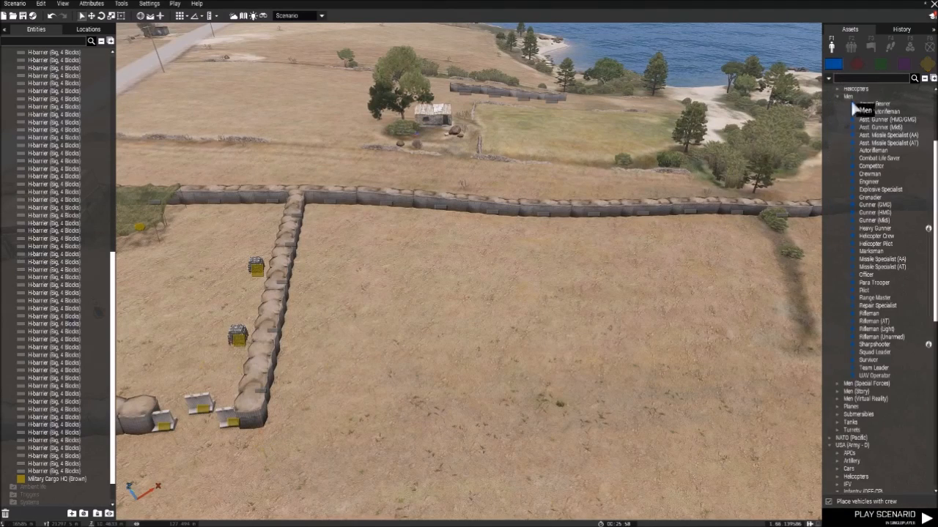
{"action": "scroll", "coordinate": [835, 111], "scroll_direction": "up", "scroll_amount": 2}
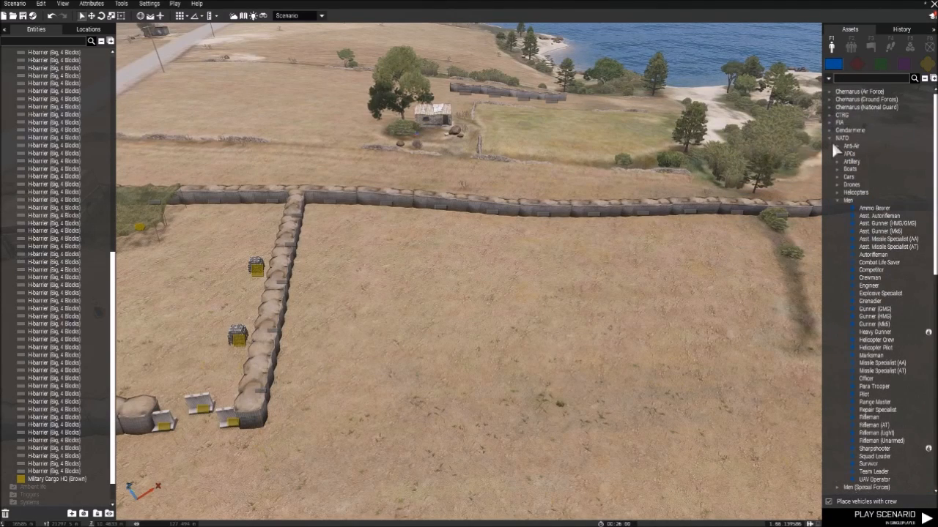
{"action": "left_click", "coordinate": [831, 138]}
{"action": "scroll", "coordinate": [836, 187], "scroll_direction": "down", "scroll_amount": 2}
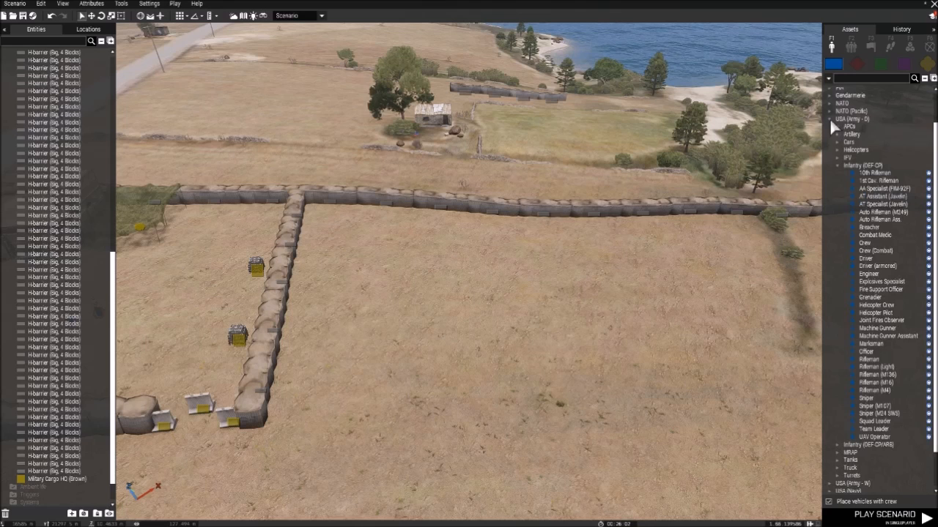
{"action": "left_click", "coordinate": [838, 165]}
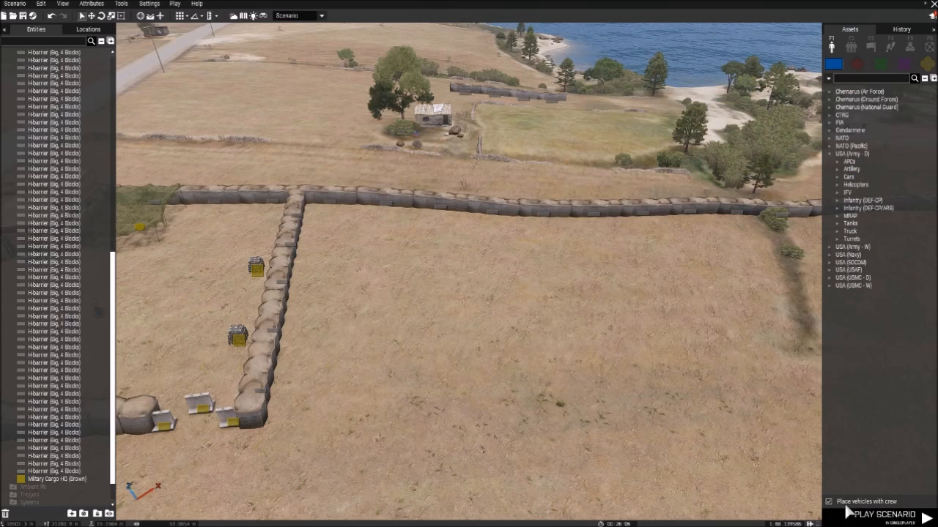
{"action": "left_click", "coordinate": [840, 216]}
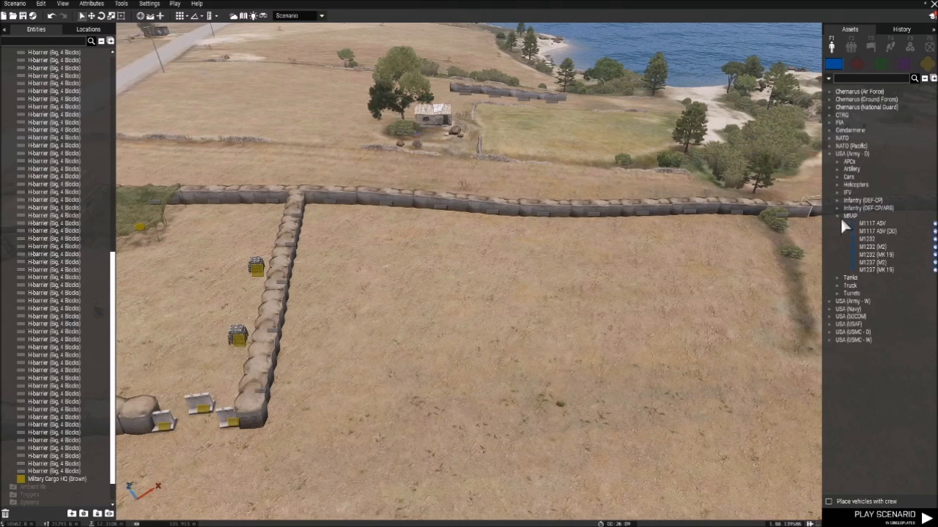
{"action": "left_click", "coordinate": [874, 263]}
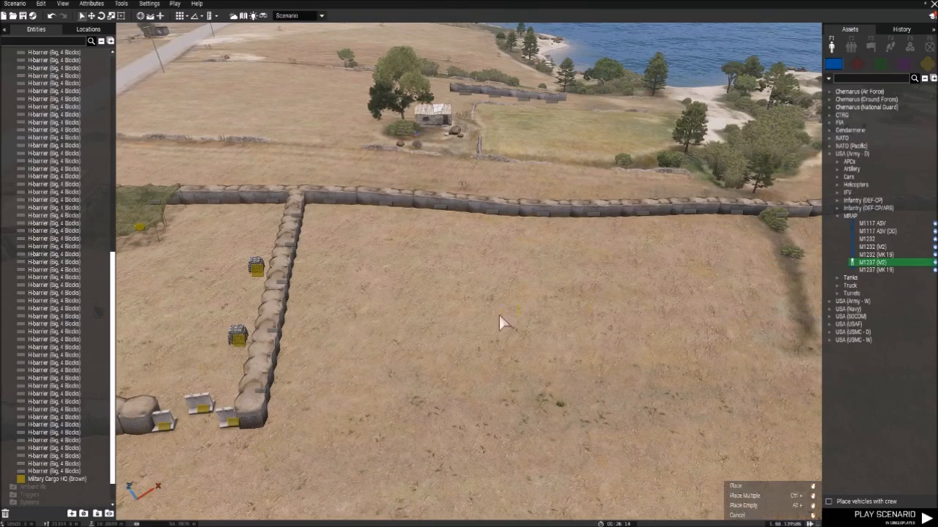
{"action": "left_click", "coordinate": [392, 303]}
Rotate and move the M1237 (M2) so it parks with its rear against the outer H-barrier wall.
{"action": "right_click_drag", "start_coordinate": [539, 302], "coordinate": [389, 221]}
{"action": "key", "text": "w"}
{"action": "left_click_drag", "start_coordinate": [335, 251], "coordinate": [352, 375]}
{"action": "key", "text": "s"}
{"action": "left_click_drag", "start_coordinate": [405, 312], "coordinate": [531, 248]}
Copy two H-barrier (Big, 4 Blocks) sections as a short divider running inward from the outer wall beside the vehicle.
{"action": "right_click_drag", "start_coordinate": [450, 222], "coordinate": [418, 100]}
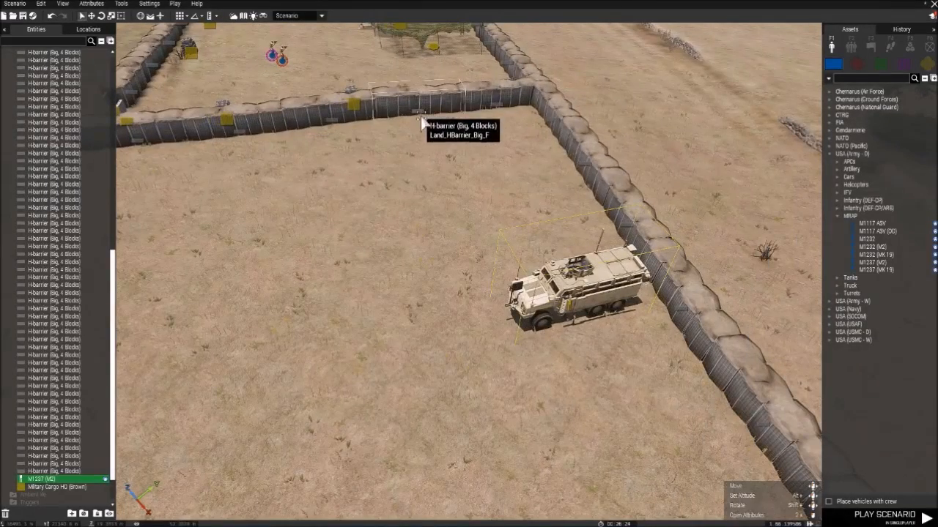
{"action": "key", "text": "ctrl+v"}
{"action": "left_click_drag", "start_coordinate": [525, 192], "coordinate": [497, 209]}
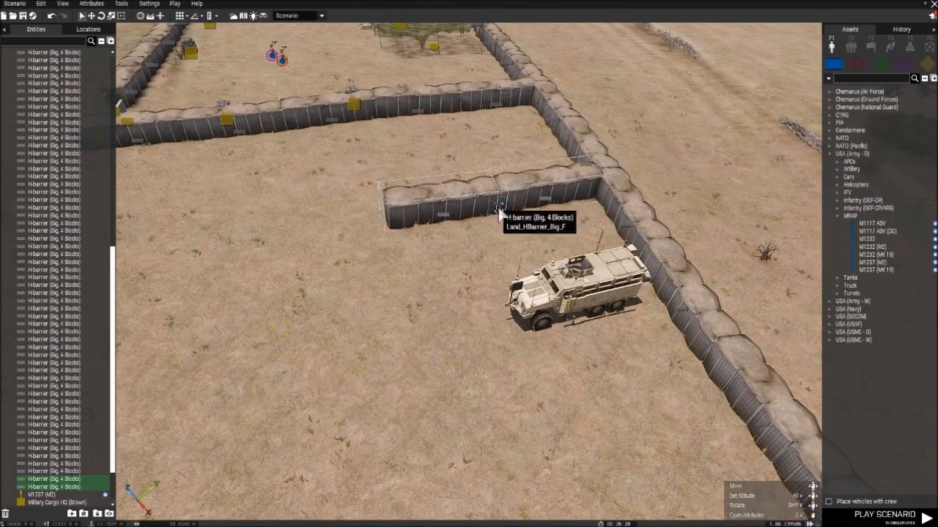
Move the M1237 (M2) close alongside the short H-barrier divider, with its rear toward the outer wall.
{"action": "left_click_drag", "start_coordinate": [570, 282], "coordinate": [531, 233]}
{"action": "key", "text": "a"}
{"action": "right_click_drag", "start_coordinate": [532, 233], "coordinate": [610, 252]}
{"action": "key", "text": "d"}
{"action": "left_click_drag", "start_coordinate": [441, 234], "coordinate": [424, 233]}
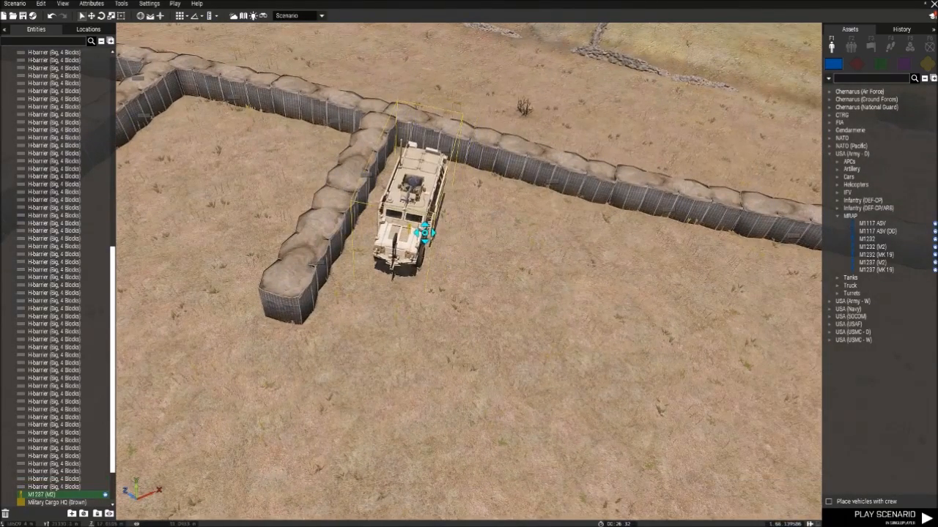
Duplicate the M1237 (M2) and park the copy next to the first one along the outer wall.
{"action": "key", "text": "ctrl+c"}
{"action": "key", "text": "ctrl+v"}
{"action": "left_click_drag", "start_coordinate": [565, 247], "coordinate": [490, 252]}
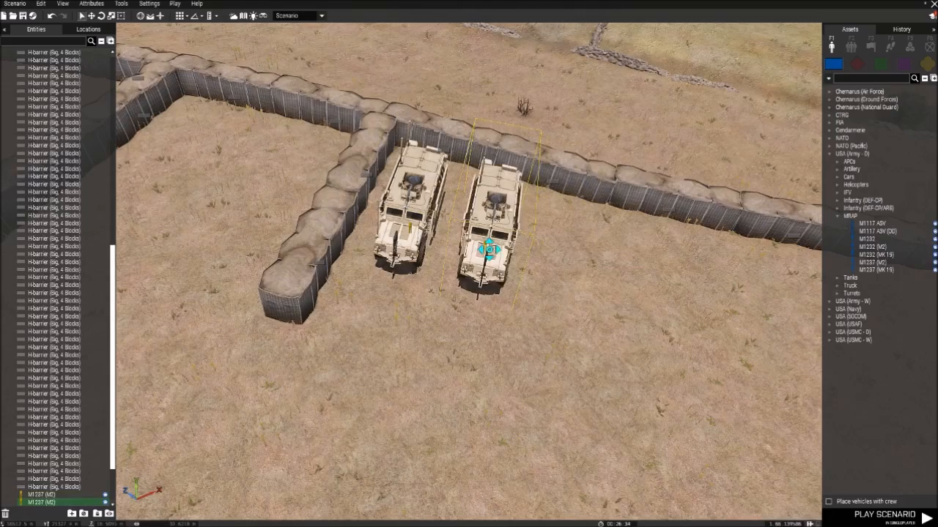
Try a third M1237 (M2) copy at the end of the row, and delete that copy.
{"action": "key", "text": "d"}
{"action": "key", "text": "ctrl+v"}
{"action": "left_click_drag", "start_coordinate": [394, 264], "coordinate": [356, 266]}
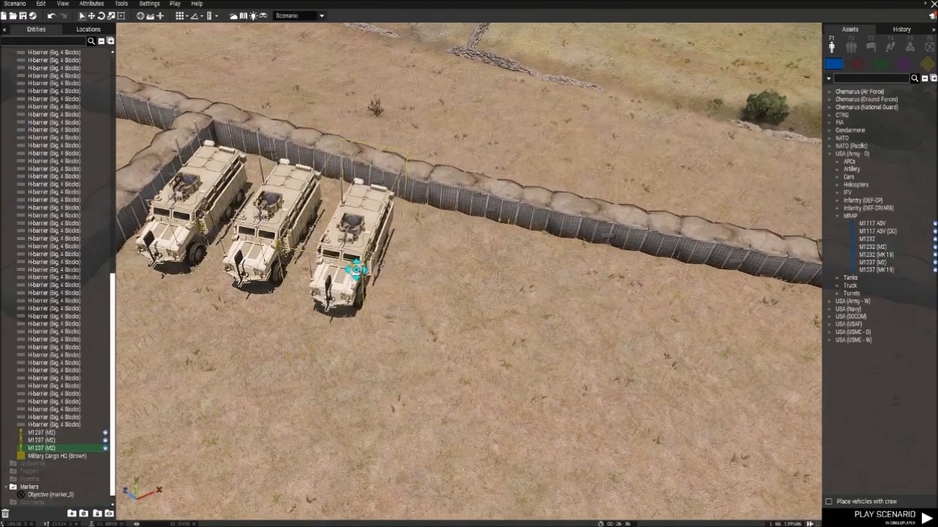
{"action": "key", "text": "Delete"}
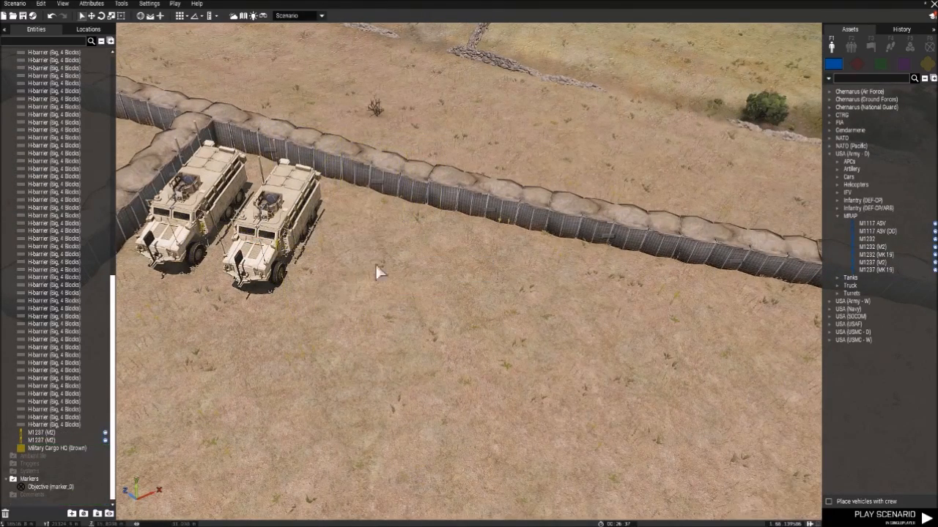
Add two uncrewed M1232 (M2) vehicles to the end of the parked row, turned to match the M1237s.
{"action": "left_click", "coordinate": [863, 253]}
{"action": "left_click", "coordinate": [444, 290]}
{"action": "left_click_drag", "start_coordinate": [443, 289], "coordinate": [416, 389], "text": "shift"}
{"action": "left_click_drag", "start_coordinate": [439, 316], "coordinate": [352, 293]}
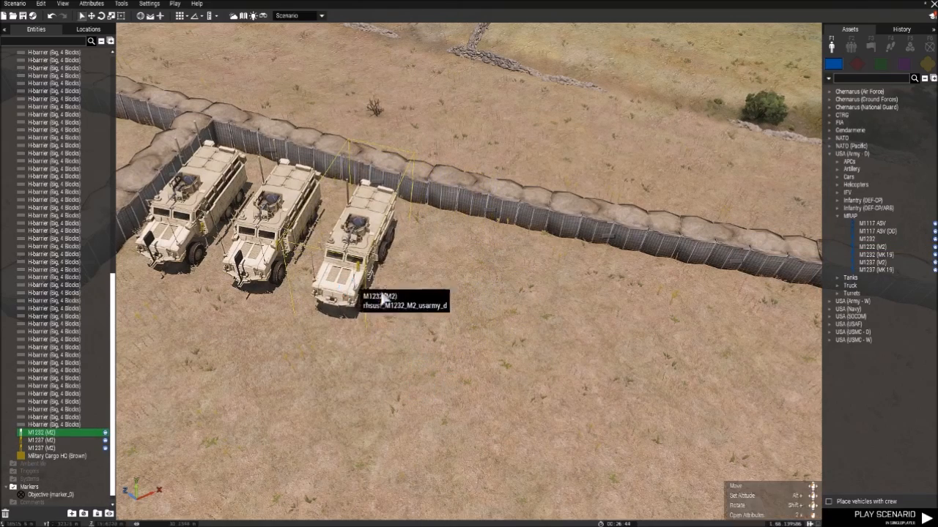
{"action": "left_click", "coordinate": [453, 295]}
{"action": "scroll", "coordinate": [452, 295], "scroll_direction": "down", "scroll_amount": 6}
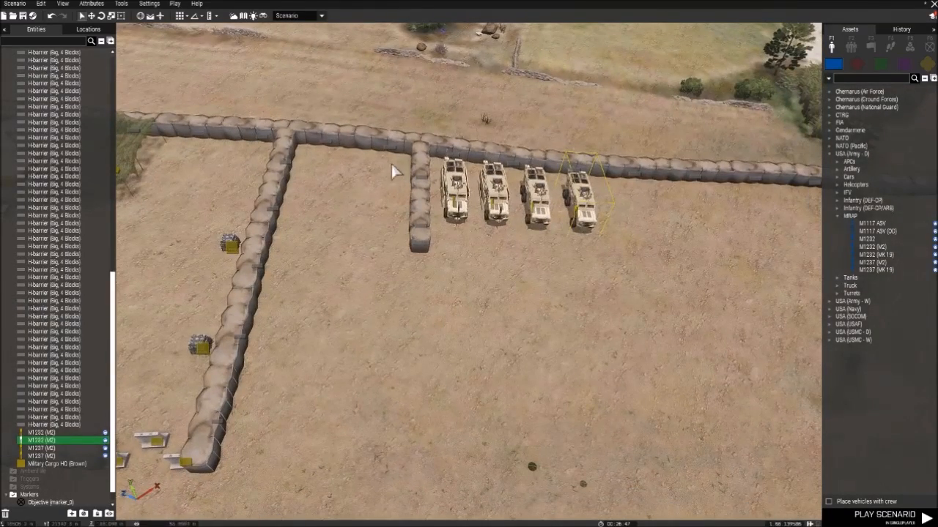
Duplicate the short two-piece H-barrier divider and place the copy against the outer wall at the far end of the parked vehicle row.
{"action": "left_click", "coordinate": [423, 233]}
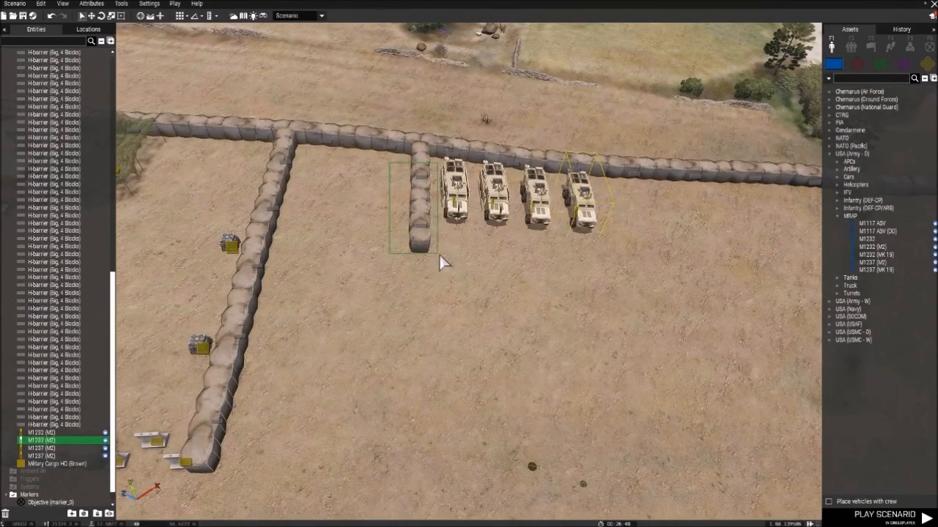
{"action": "key", "text": "ctrl+c"}
{"action": "key", "text": "d"}
{"action": "key", "text": "ctrl+v"}
{"action": "left_click_drag", "start_coordinate": [483, 240], "coordinate": [442, 235]}
{"action": "key", "text": "d"}
{"action": "key", "text": "w"}
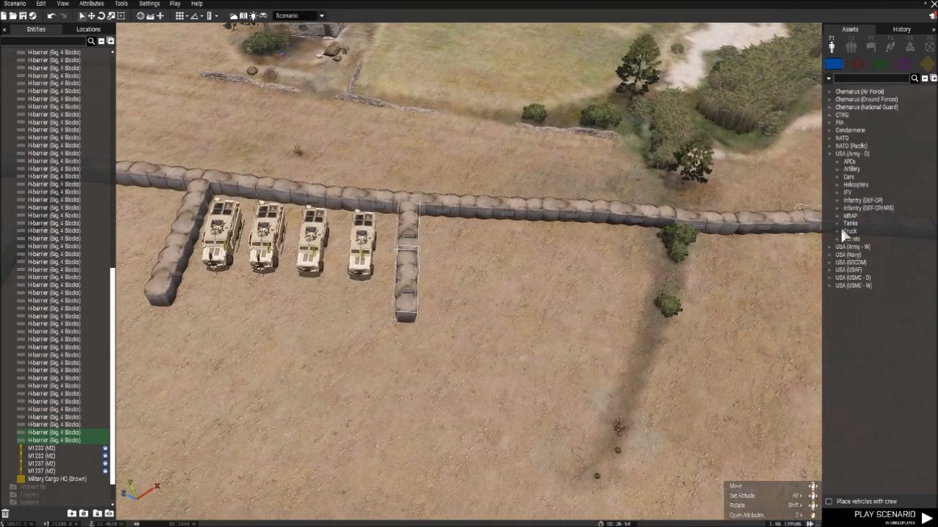
Place two uncrewed RG-33 (M2) vehicles from USA (USMC - D) side by side beyond the new divider, rears toward the outer wall.
{"action": "left_click", "coordinate": [829, 284]}
{"action": "left_click", "coordinate": [838, 301]}
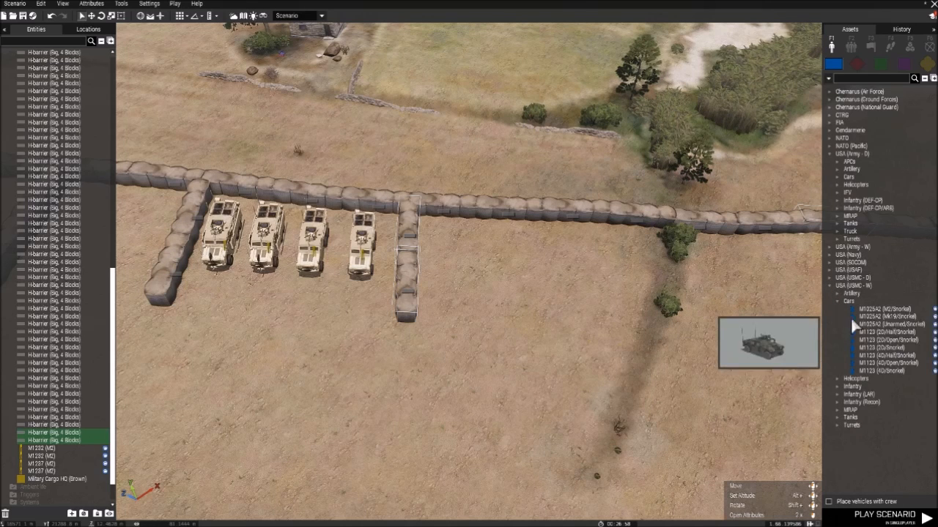
{"action": "left_click", "coordinate": [835, 301]}
{"action": "left_click", "coordinate": [833, 286]}
{"action": "left_click", "coordinate": [831, 277]}
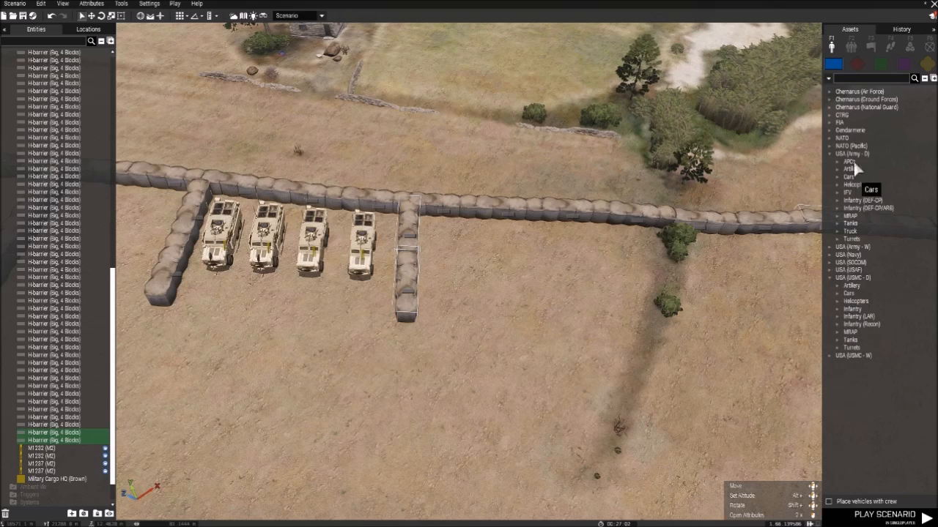
{"action": "left_click", "coordinate": [838, 331]}
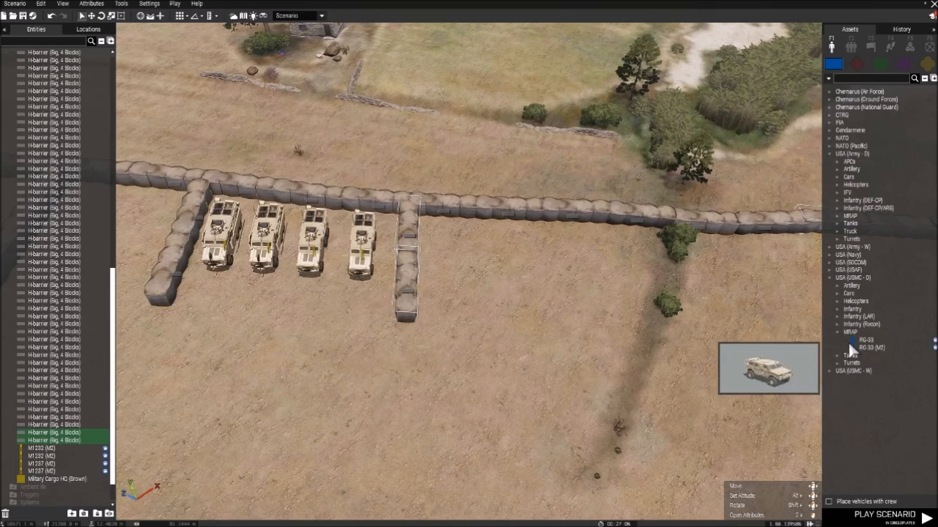
{"action": "left_click", "coordinate": [856, 348]}
{"action": "left_click_drag", "start_coordinate": [465, 275], "coordinate": [448, 264], "text": "shift"}
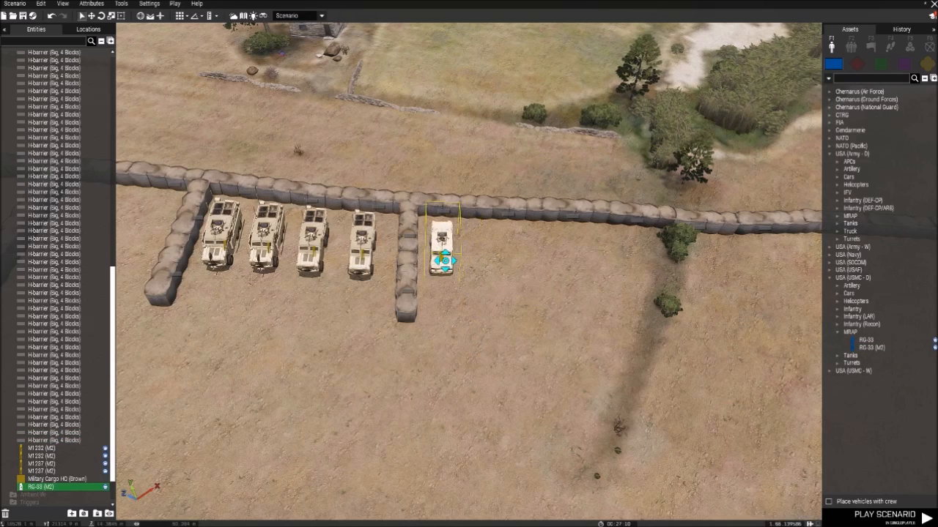
{"action": "left_click", "coordinate": [497, 271]}
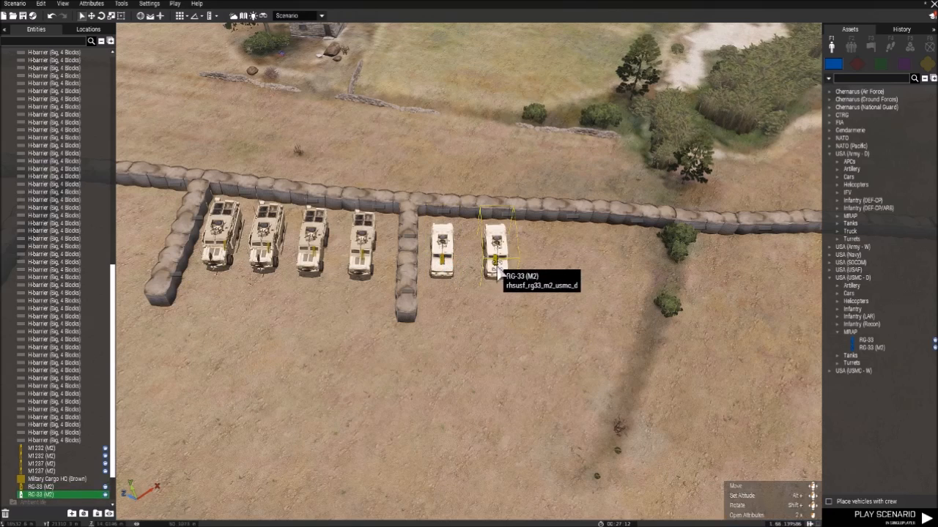
{"action": "left_click_drag", "start_coordinate": [492, 268], "coordinate": [493, 266]}
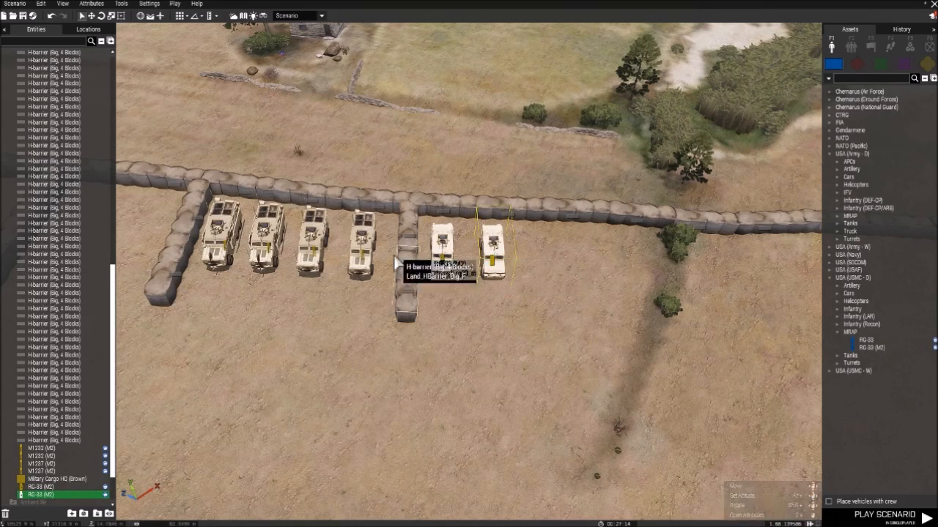
Duplicate the divider beside the M1232s and place the copy on the far side of the two RG-33s.
{"action": "left_click", "coordinate": [415, 313]}
{"action": "key", "text": "ctrl+c"}
{"action": "key", "text": "ctrl+v"}
{"action": "left_click_drag", "start_coordinate": [551, 291], "coordinate": [541, 277]}
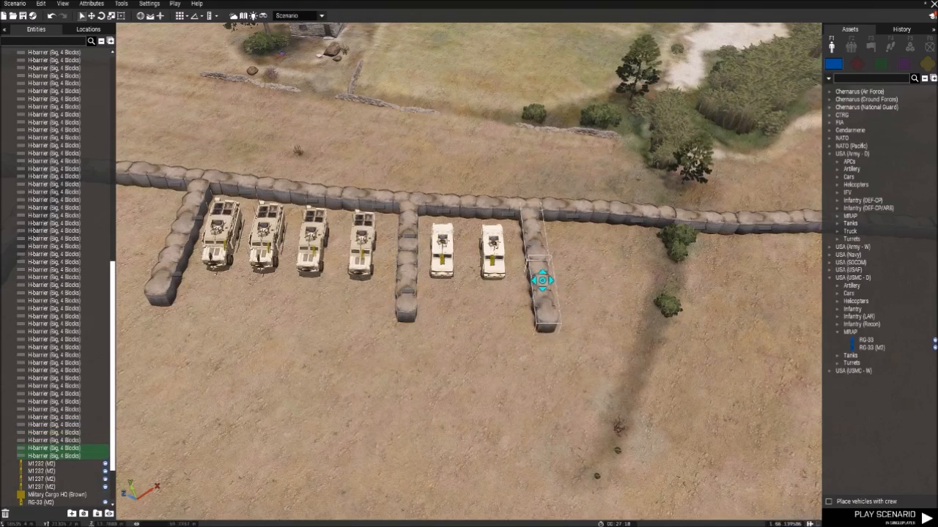
Add two more copies of the short H-barrier divider farther along the outer wall to form additional parking bays.
{"action": "key", "text": "d"}
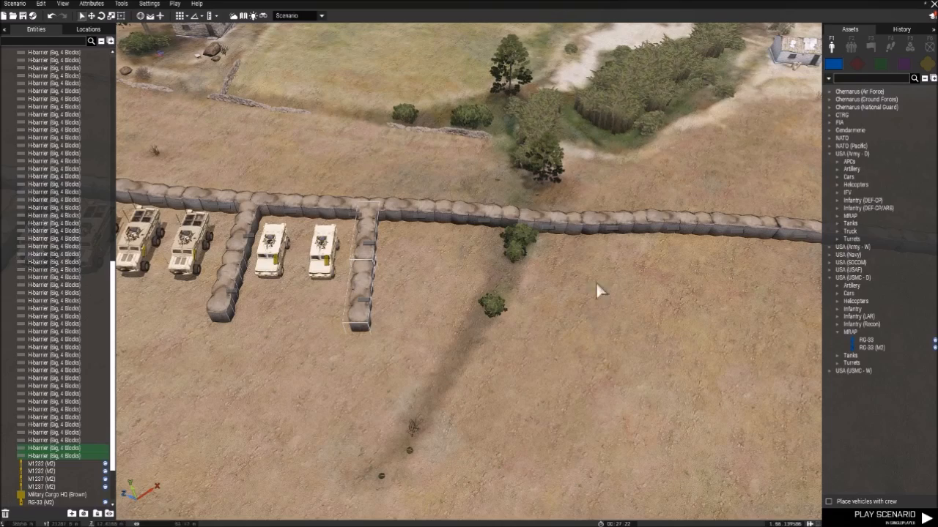
{"action": "key", "text": "ctrl+v"}
{"action": "left_click_drag", "start_coordinate": [561, 329], "coordinate": [719, 302]}
{"action": "key", "text": "d"}
{"action": "key", "text": "ctrl+v"}
{"action": "left_click", "coordinate": [555, 337]}
{"action": "key", "text": "s"}
{"action": "right_click_drag", "start_coordinate": [555, 337], "coordinate": [583, 301]}
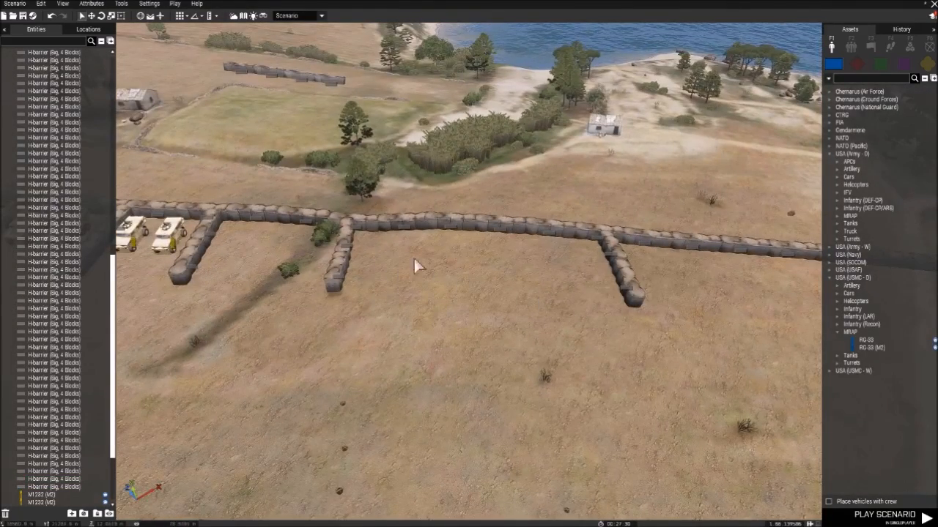
Place a multiplayer Vehicle Respawn module on the open ground in front of the parked vehicles.
{"action": "right_click_drag", "start_coordinate": [396, 272], "coordinate": [495, 324]}
{"action": "key", "text": "a"}
{"action": "key", "text": "s"}
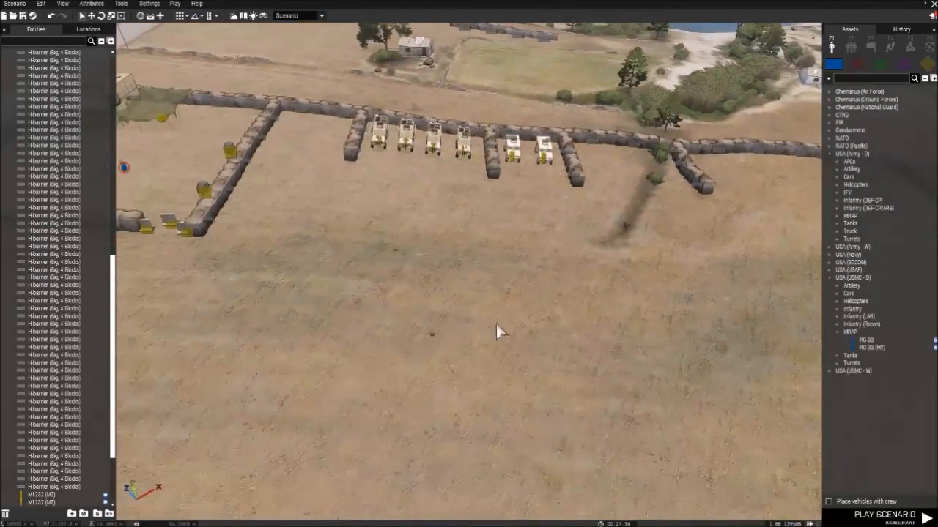
{"action": "right_click_drag", "start_coordinate": [550, 176], "coordinate": [505, 246]}
{"action": "key", "text": "a"}
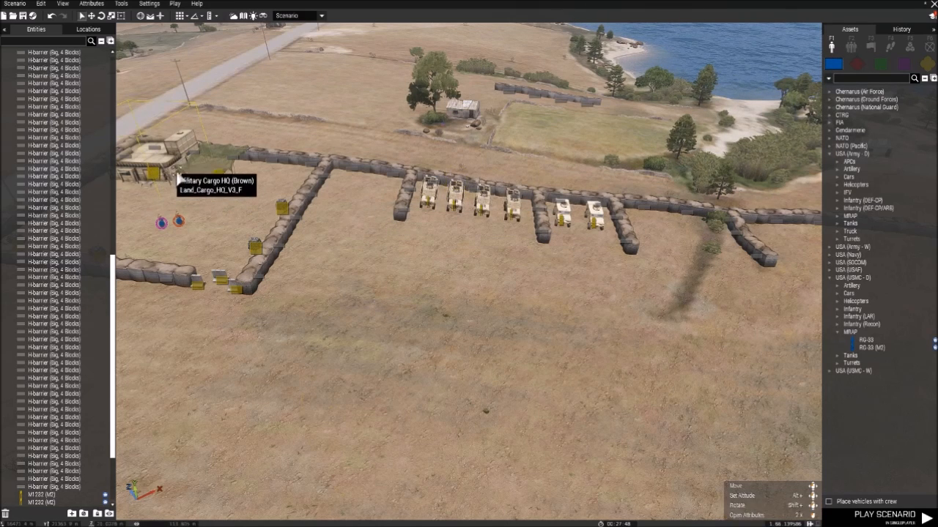
{"action": "left_click", "coordinate": [909, 46]}
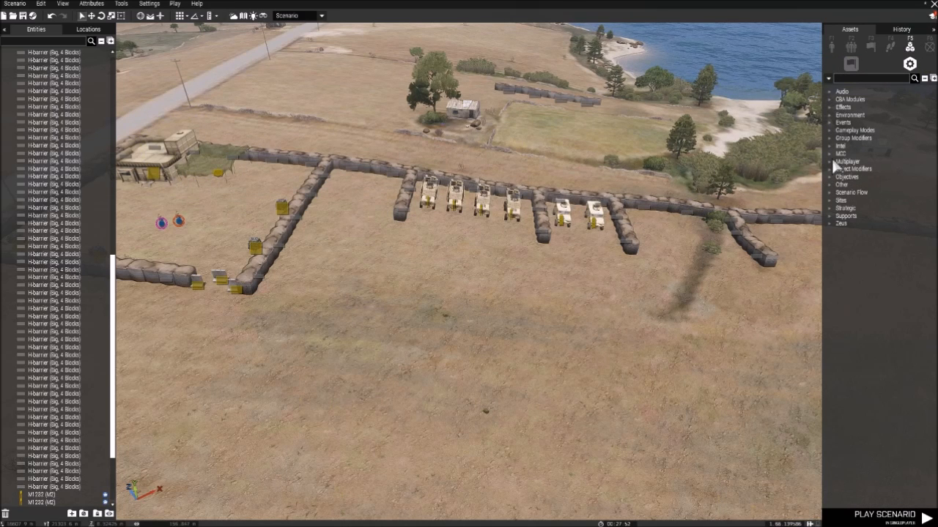
{"action": "left_click", "coordinate": [833, 47]}
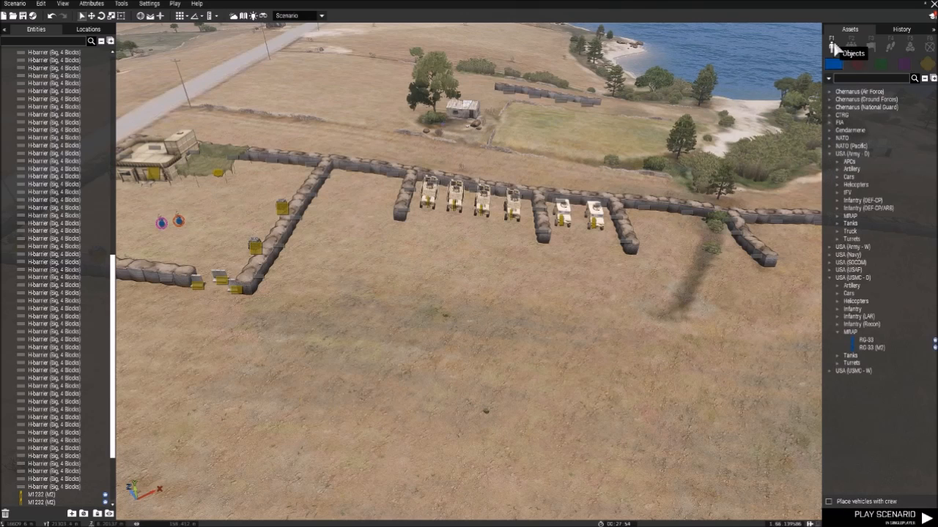
{"action": "key", "text": "F5"}
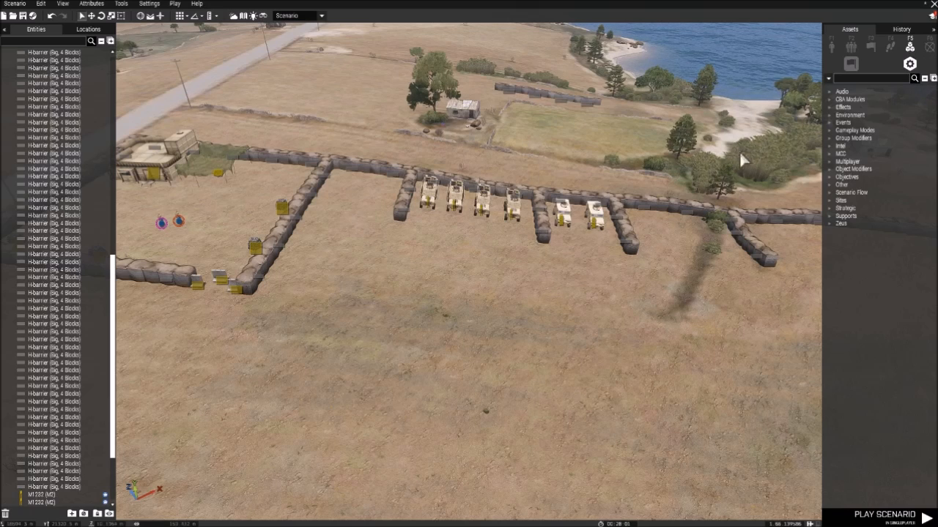
{"action": "left_click", "coordinate": [830, 159]}
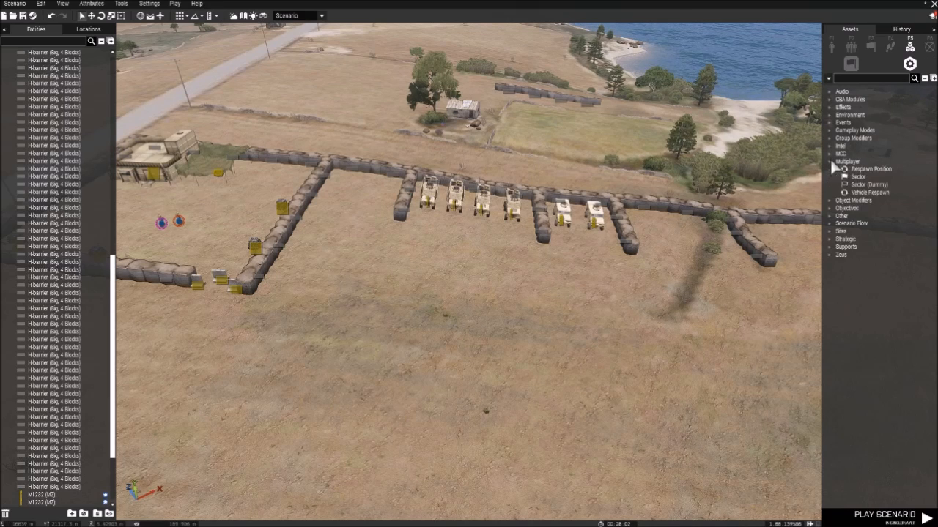
{"action": "left_click", "coordinate": [869, 192]}
{"action": "left_click", "coordinate": [510, 321]}
{"action": "right_click_drag", "start_coordinate": [634, 323], "coordinate": [441, 313]}
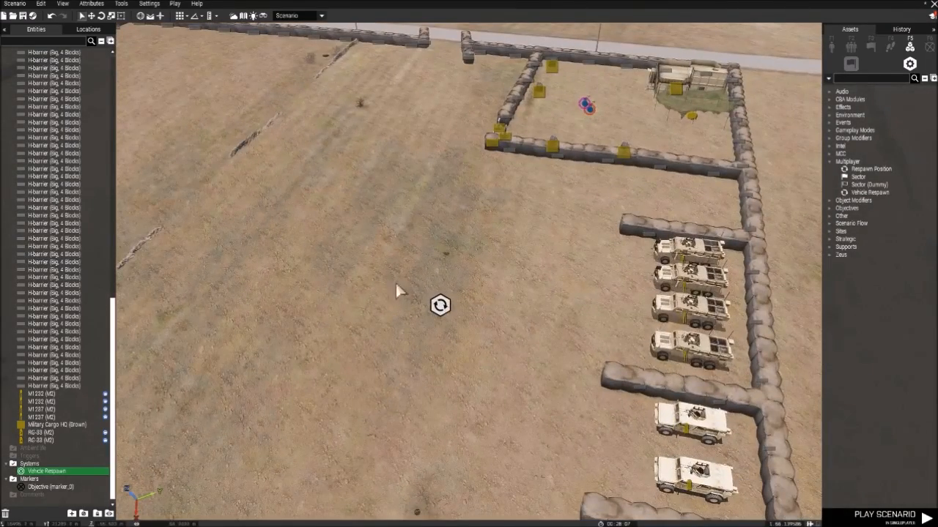
Review the Vehicle Respawn module's delay and deserted distance, and check its location on the island map.
{"action": "double_click", "coordinate": [440, 305]}
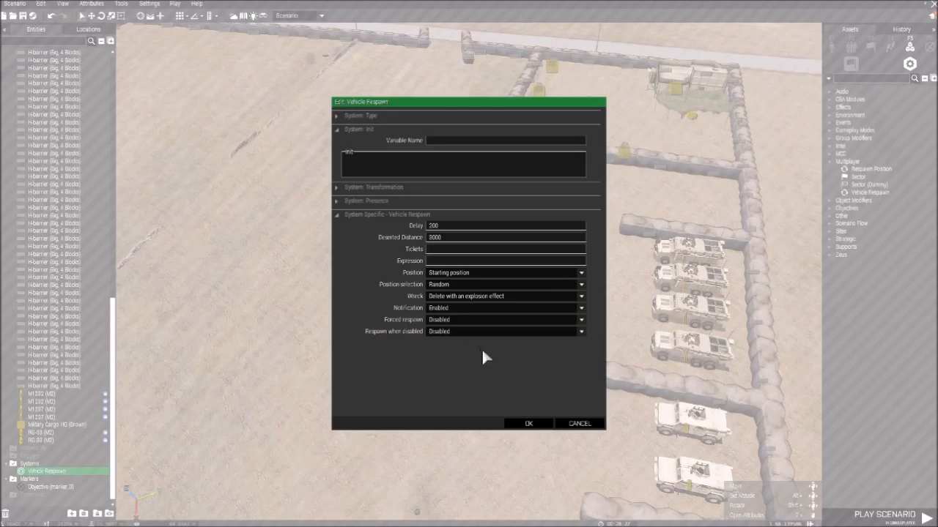
{"action": "left_click", "coordinate": [529, 424]}
{"action": "key", "text": "m"}
{"action": "scroll", "coordinate": [439, 328], "scroll_direction": "down", "scroll_amount": 5}
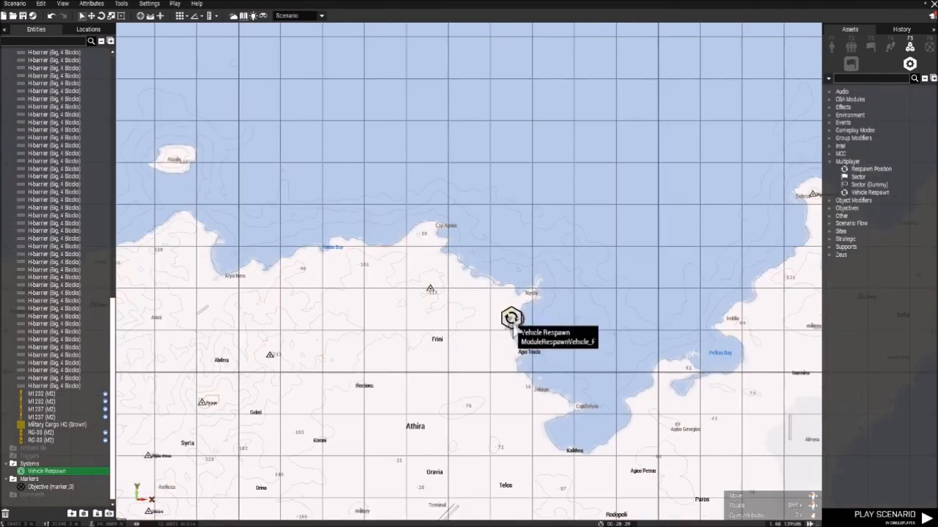
{"action": "scroll", "coordinate": [446, 334], "scroll_direction": "down", "scroll_amount": 3}
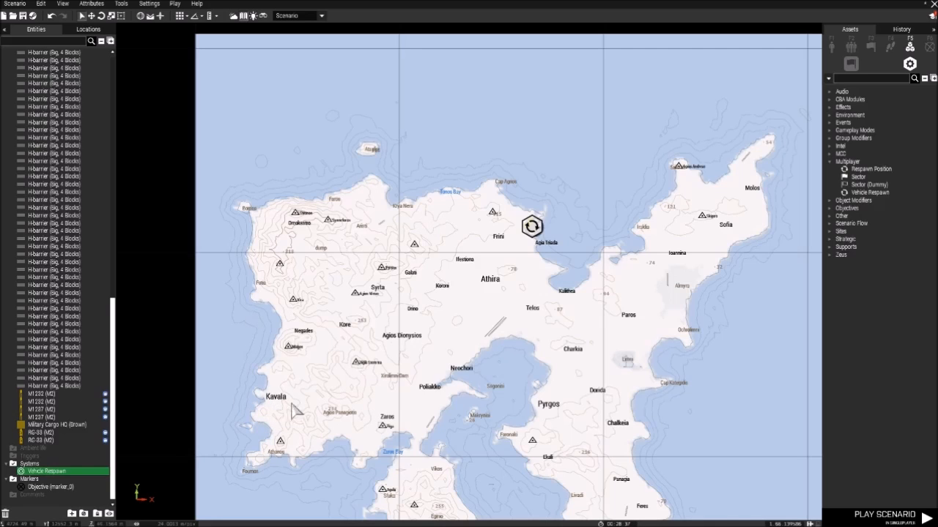
{"action": "key", "text": "m"}
{"action": "right_click_drag", "start_coordinate": [538, 233], "coordinate": [595, 264]}
Set the Vehicle Respawn module's wreck handling to Delete and its notification to Disabled.
{"action": "double_click", "coordinate": [268, 285]}
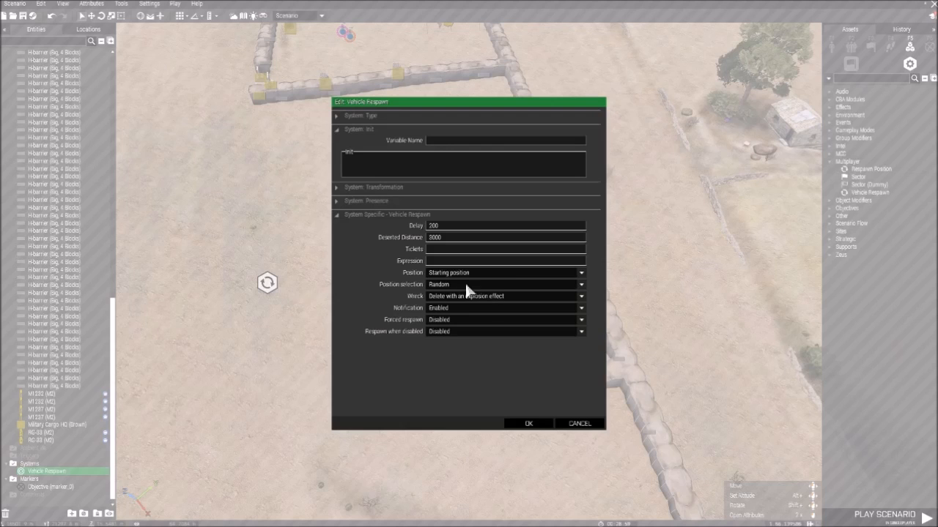
{"action": "left_click", "coordinate": [438, 297]}
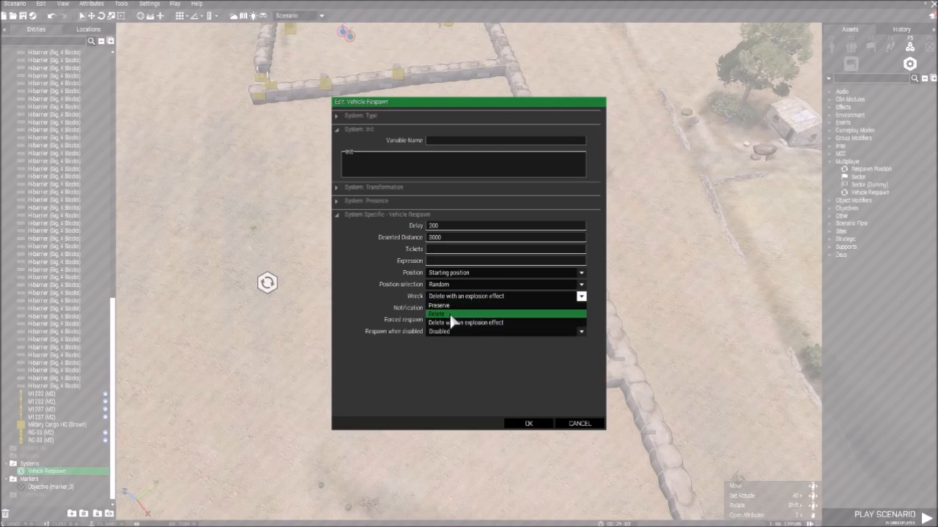
{"action": "left_click", "coordinate": [449, 314]}
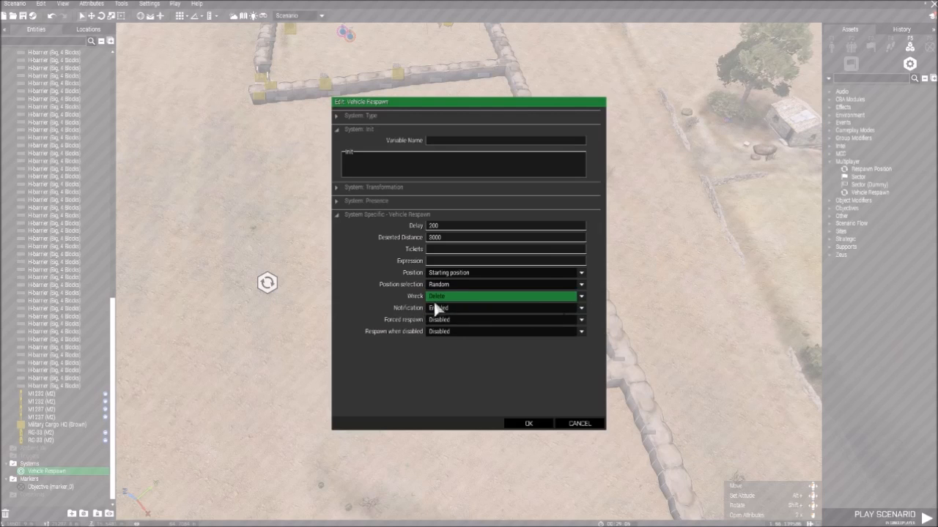
{"action": "left_click", "coordinate": [447, 297]}
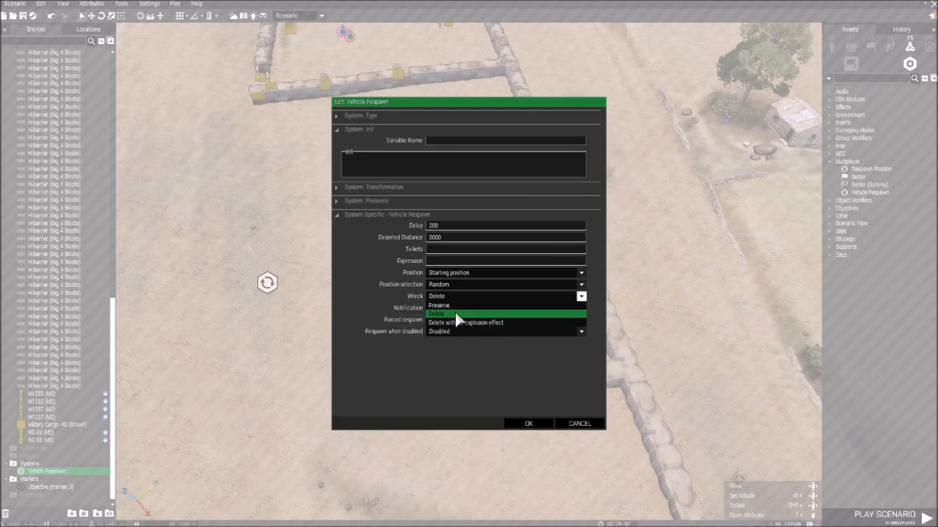
{"action": "left_click", "coordinate": [455, 314]}
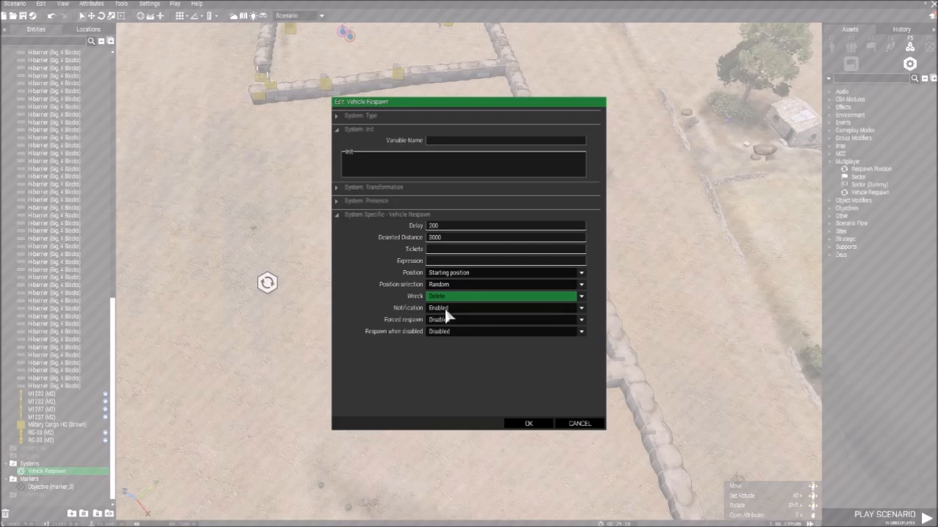
{"action": "left_click", "coordinate": [442, 308]}
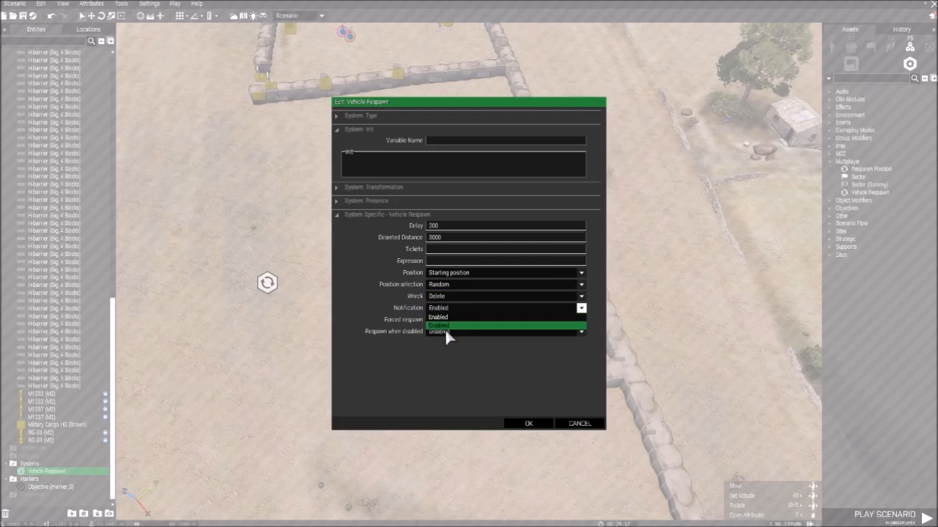
{"action": "left_click", "coordinate": [446, 324]}
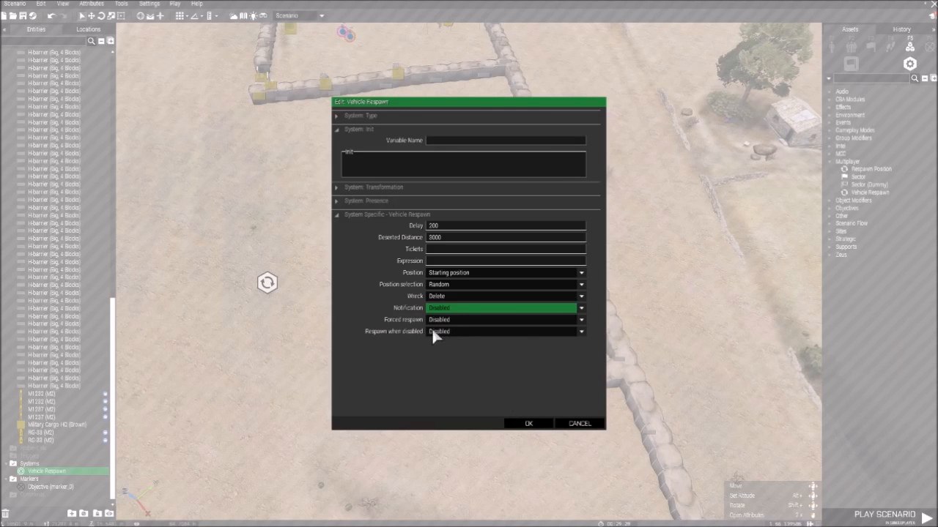
{"action": "left_click", "coordinate": [533, 424]}
Move the Vehicle Respawn module closer to the parked vehicles, in line with the divider between the M1232s and the RG-33s.
{"action": "right_click_drag", "start_coordinate": [430, 328], "coordinate": [330, 290]}
{"action": "key", "text": "w"}
{"action": "key", "text": "w"}
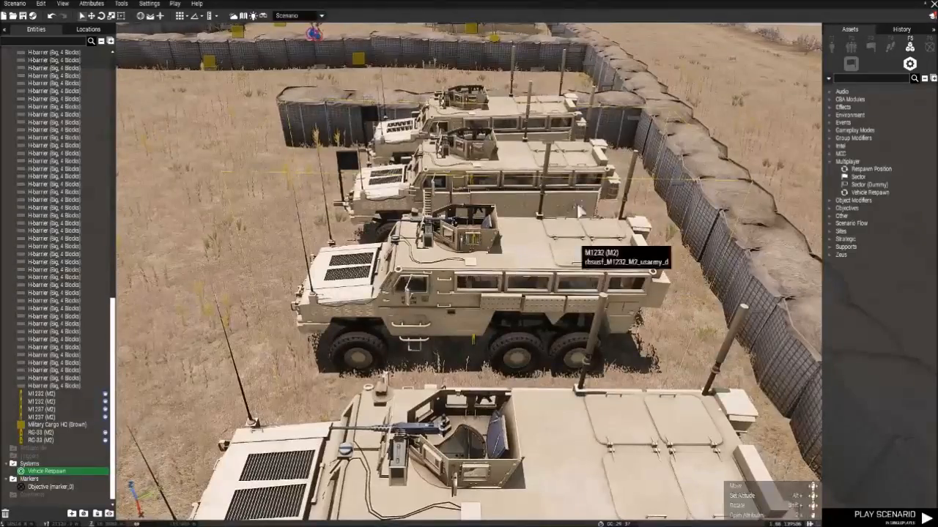
{"action": "key", "text": "s"}
{"action": "key", "text": "a"}
{"action": "right_click_drag", "start_coordinate": [224, 352], "coordinate": [371, 352]}
{"action": "key", "text": "s"}
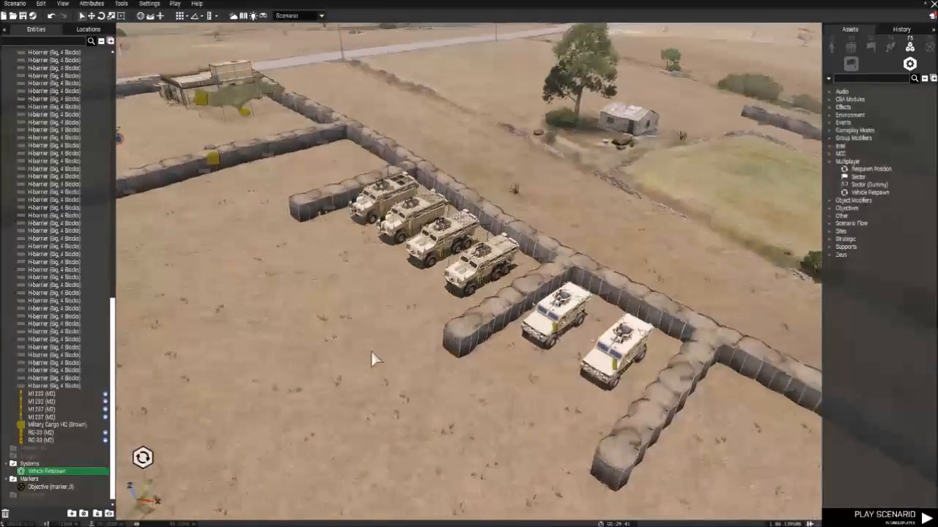
{"action": "key", "text": "a"}
{"action": "right_click_drag", "start_coordinate": [392, 448], "coordinate": [536, 414]}
{"action": "key", "text": "w"}
{"action": "key", "text": "a"}
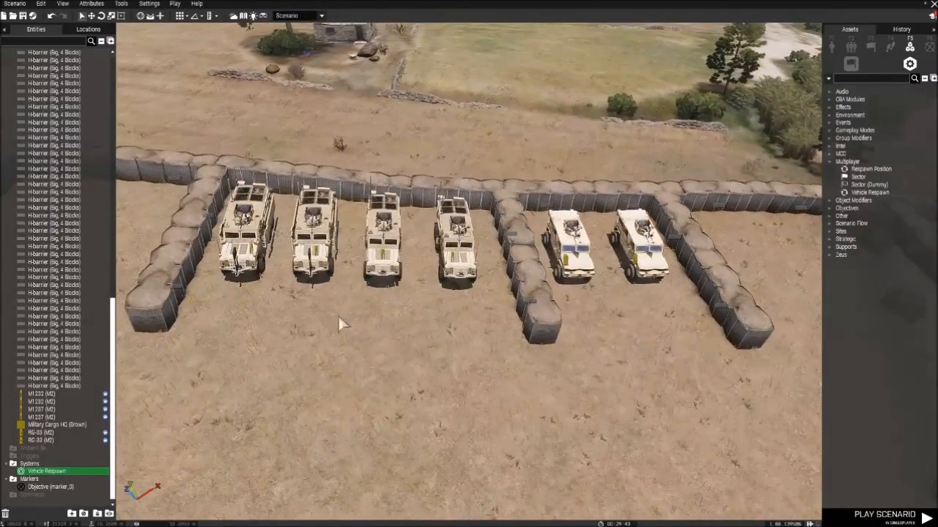
{"action": "key", "text": "s"}
{"action": "left_click_drag", "start_coordinate": [413, 373], "coordinate": [462, 324]}
{"action": "key", "text": "w"}
{"action": "right_click", "coordinate": [411, 289]}
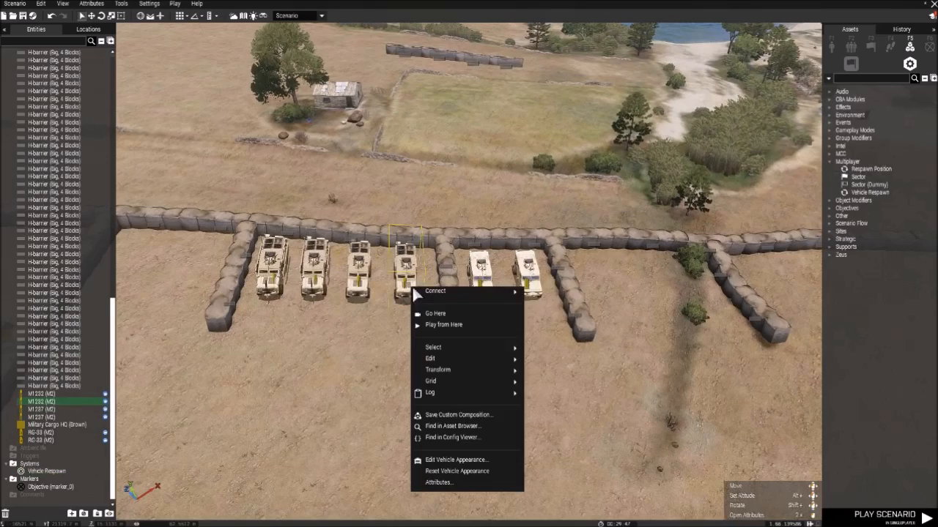
{"action": "mouse_move", "coordinate": [445, 292]}
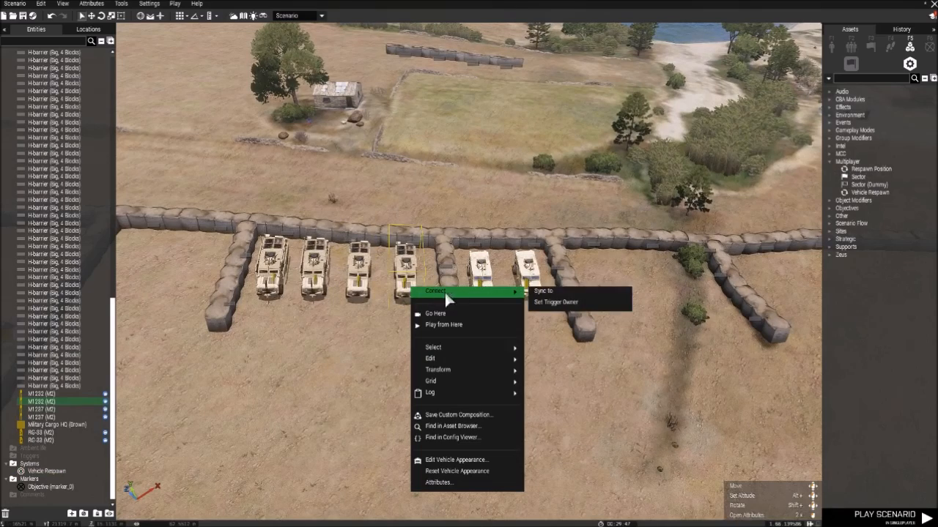
{"action": "left_click", "coordinate": [544, 293]}
{"action": "key", "text": "w"}
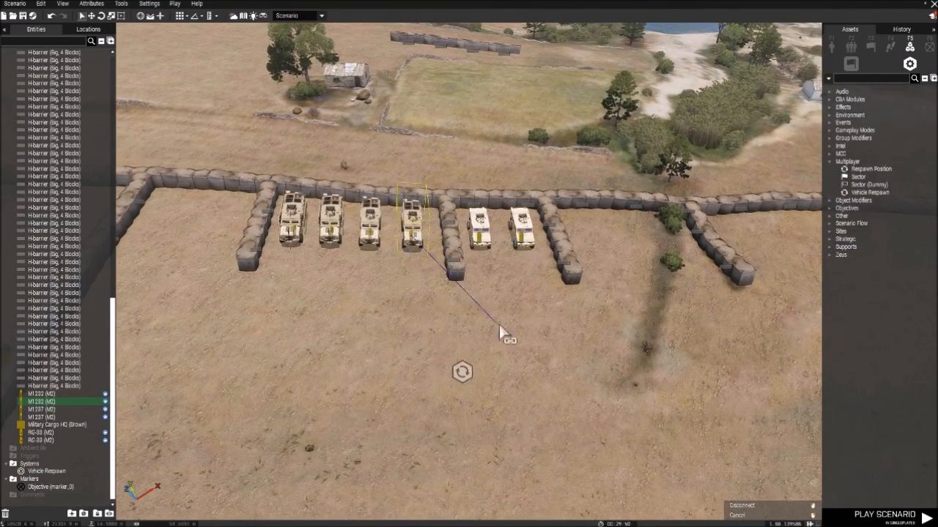
{"action": "right_click", "coordinate": [377, 344]}
Sync the four parked M1232 and M1237 vehicles to the Vehicle Respawn module.
{"action": "mouse_move", "coordinate": [307, 265]}
{"action": "right_mouse_down"}
{"action": "mouse_move", "coordinate": [321, 277]}
{"action": "mouse_move", "coordinate": [293, 256]}
{"action": "right_mouse_up"}
{"action": "left_click_drag", "start_coordinate": [325, 213], "coordinate": [439, 179]}
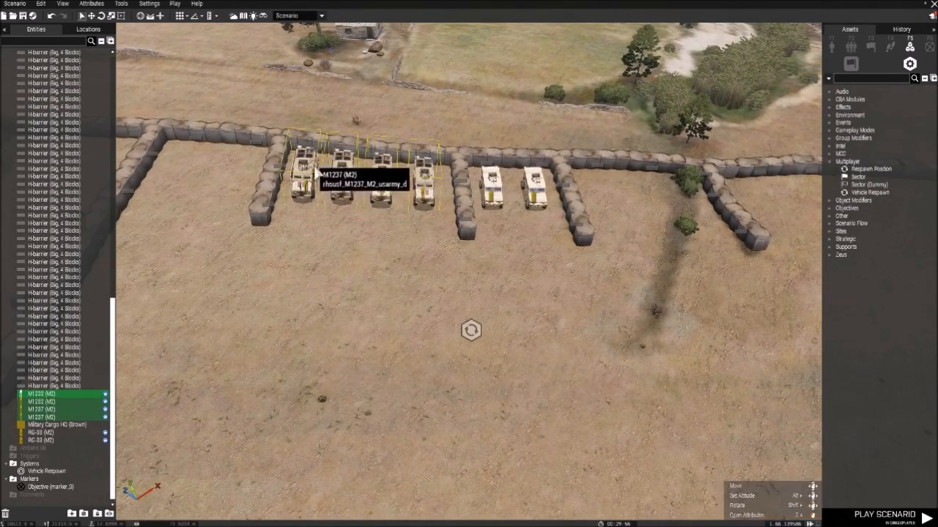
{"action": "right_click", "coordinate": [419, 183]}
{"action": "mouse_move", "coordinate": [434, 187]}
{"action": "left_click", "coordinate": [561, 192]}
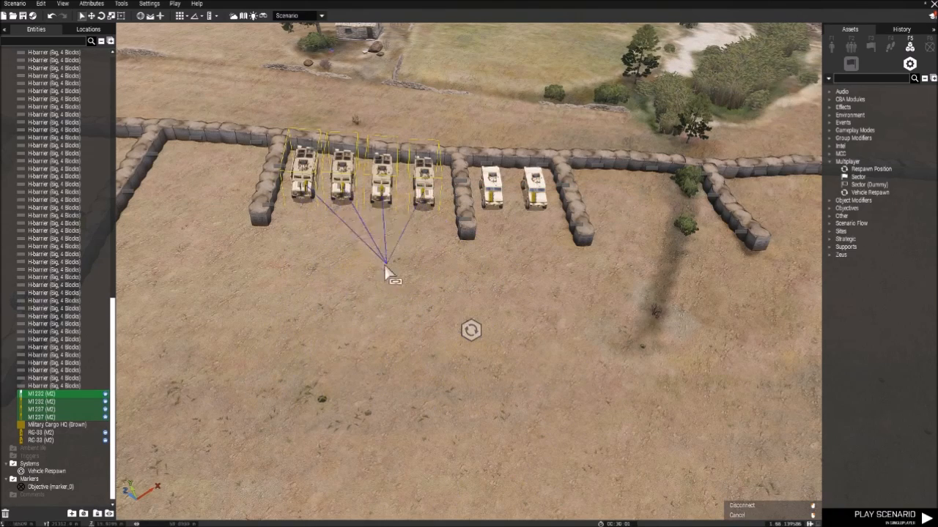
{"action": "left_click", "coordinate": [468, 330]}
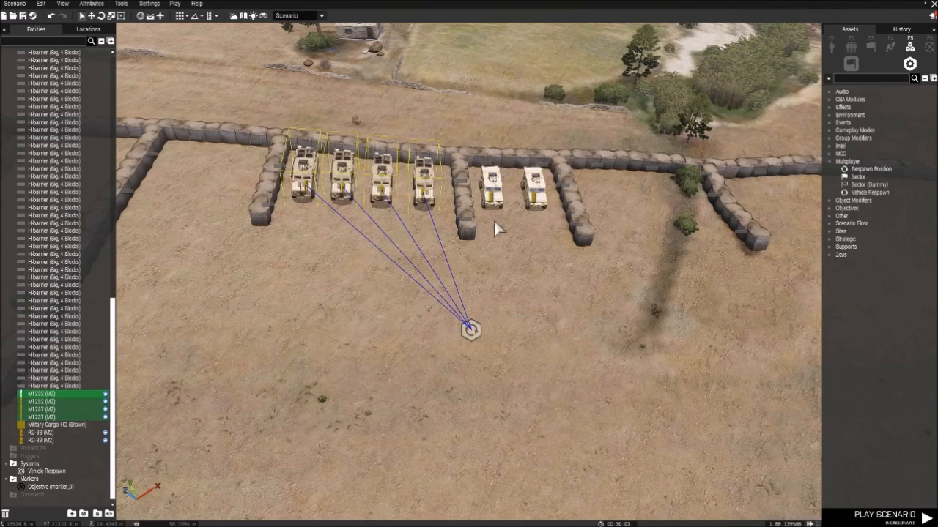
Sync the two parked RG-33s to the Vehicle Respawn module.
{"action": "left_click_drag", "start_coordinate": [517, 198], "coordinate": [543, 191]}
{"action": "right_click", "coordinate": [544, 191]}
{"action": "mouse_move", "coordinate": [561, 196]}
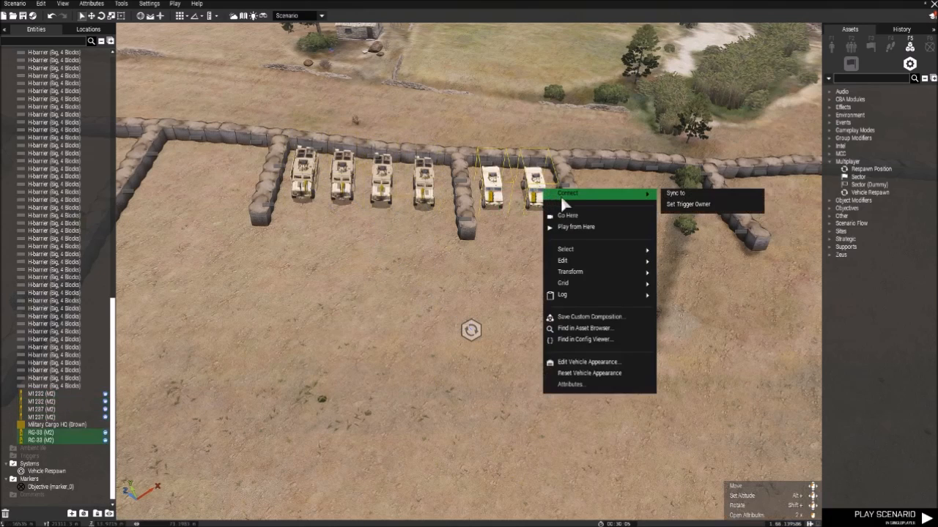
{"action": "left_click", "coordinate": [705, 193]}
{"action": "left_click", "coordinate": [471, 330]}
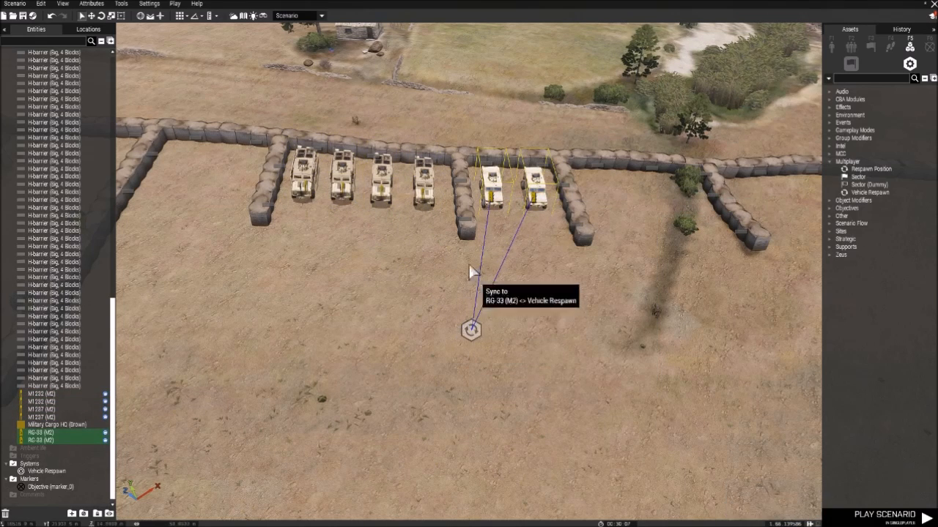
Check the vehicles' sync links to the Vehicle Respawn module, and look over the open ground inside the base walls.
{"action": "left_click", "coordinate": [428, 198]}
{"action": "left_click", "coordinate": [380, 193]}
{"action": "mouse_move", "coordinate": [397, 315]}
{"action": "right_mouse_down"}
{"action": "mouse_move", "coordinate": [421, 322]}
{"action": "mouse_move", "coordinate": [408, 326]}
{"action": "right_mouse_up"}
{"action": "left_click", "coordinate": [256, 338]}
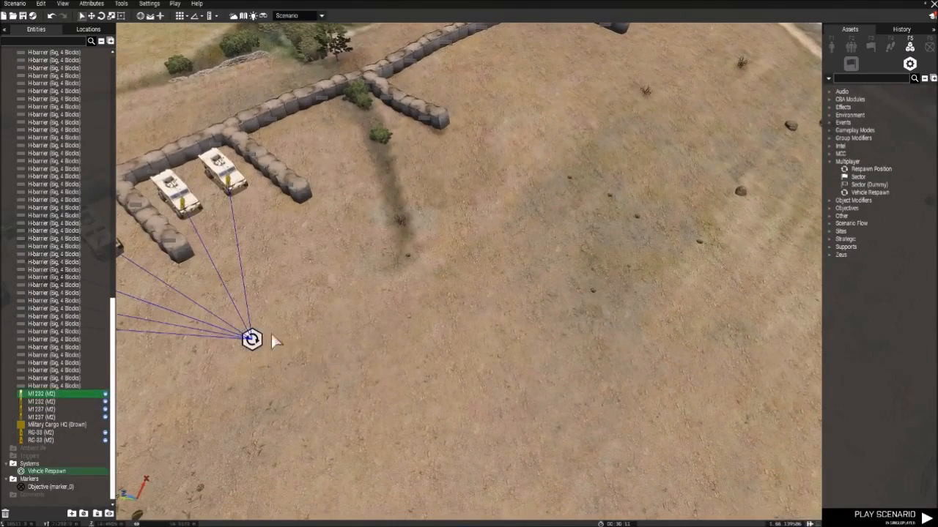
{"action": "key", "text": "s"}
{"action": "right_click_drag", "start_coordinate": [432, 310], "coordinate": [557, 121]}
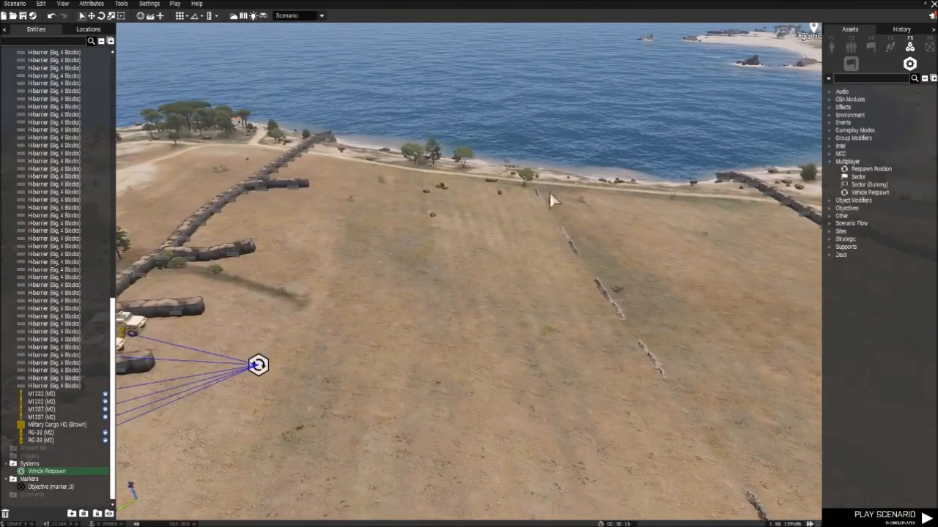
{"action": "right_click_drag", "start_coordinate": [274, 210], "coordinate": [563, 364]}
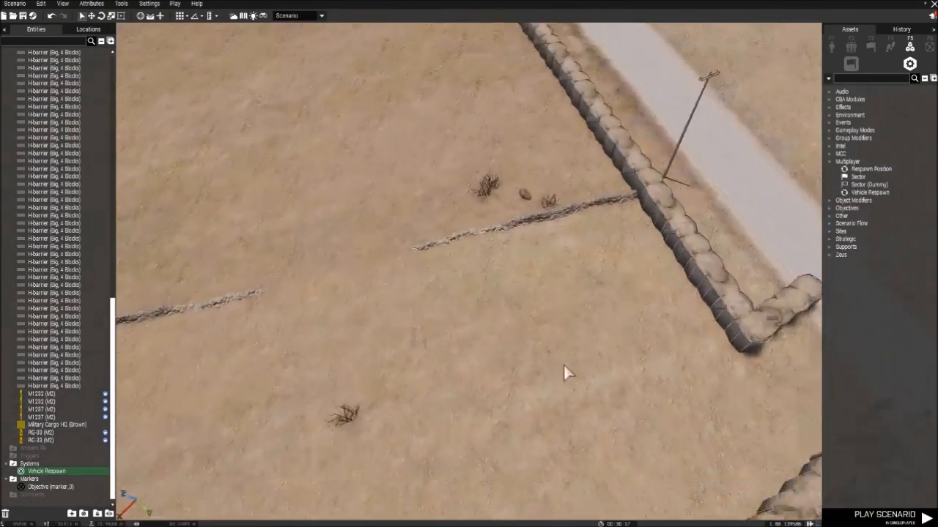
{"action": "key", "text": "s"}
{"action": "right_click_drag", "start_coordinate": [507, 109], "coordinate": [859, 77]}
Place a USA (Army - D) M119A2 artillery piece on the open ground and move it nearer the Vehicle Respawn module.
{"action": "left_click", "coordinate": [831, 46]}
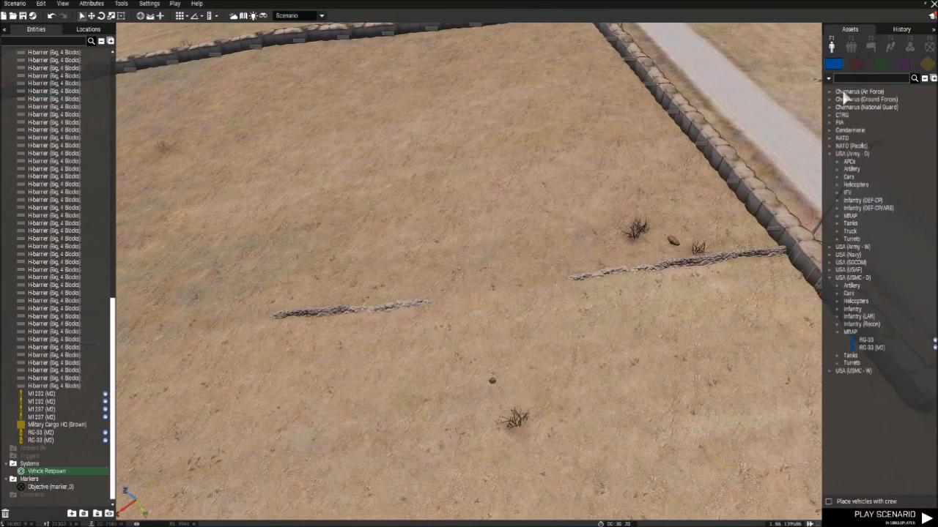
{"action": "left_click", "coordinate": [838, 169]}
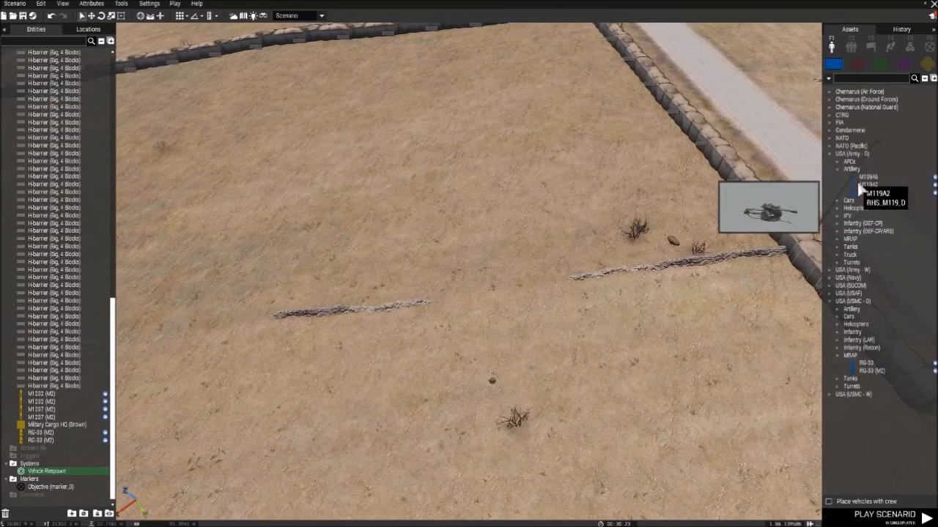
{"action": "left_click", "coordinate": [864, 192]}
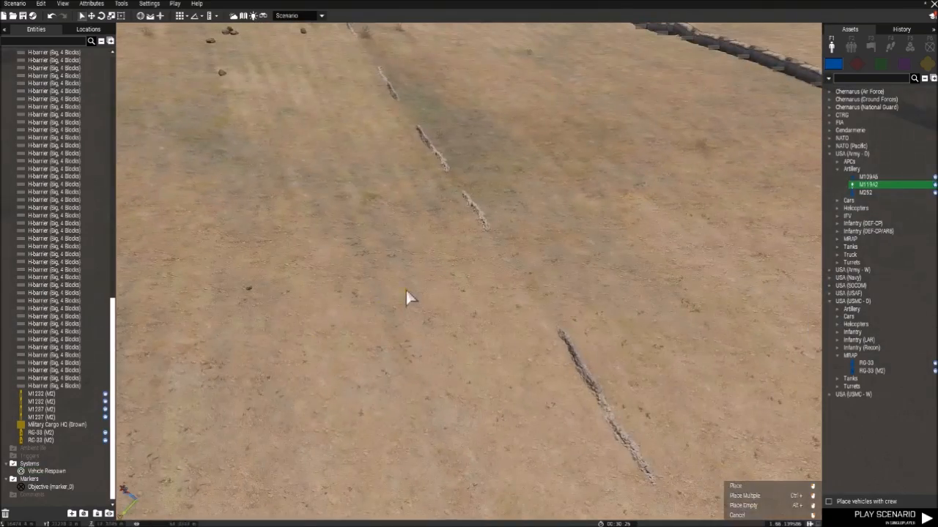
{"action": "left_click", "coordinate": [514, 282]}
{"action": "right_click_drag", "start_coordinate": [472, 278], "coordinate": [477, 262]}
{"action": "key", "text": "w"}
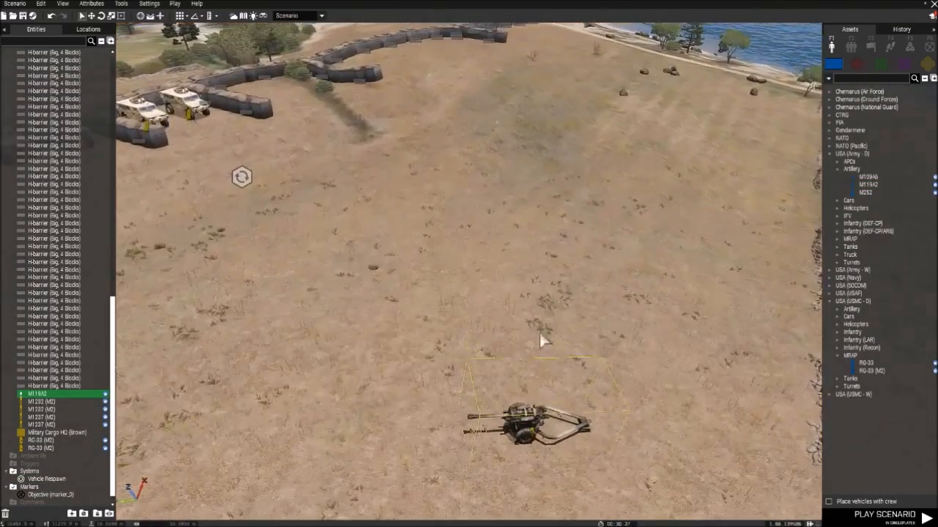
{"action": "left_click_drag", "start_coordinate": [539, 437], "coordinate": [411, 258]}
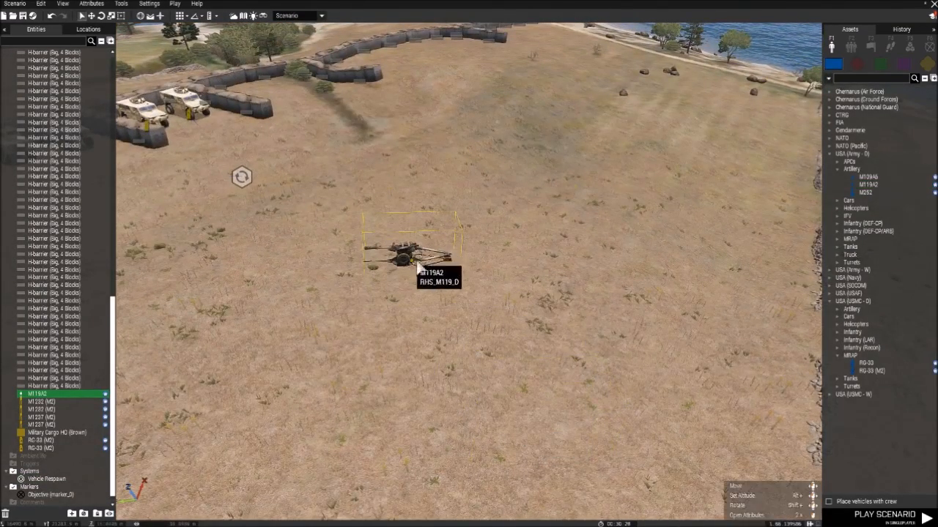
Start a sync link from the M119A2 toward the Vehicle Respawn module, cancel it, and delete the M119A2.
{"action": "right_click_drag", "start_coordinate": [501, 278], "coordinate": [415, 254]}
{"action": "right_click", "coordinate": [488, 312]}
{"action": "mouse_move", "coordinate": [542, 309]}
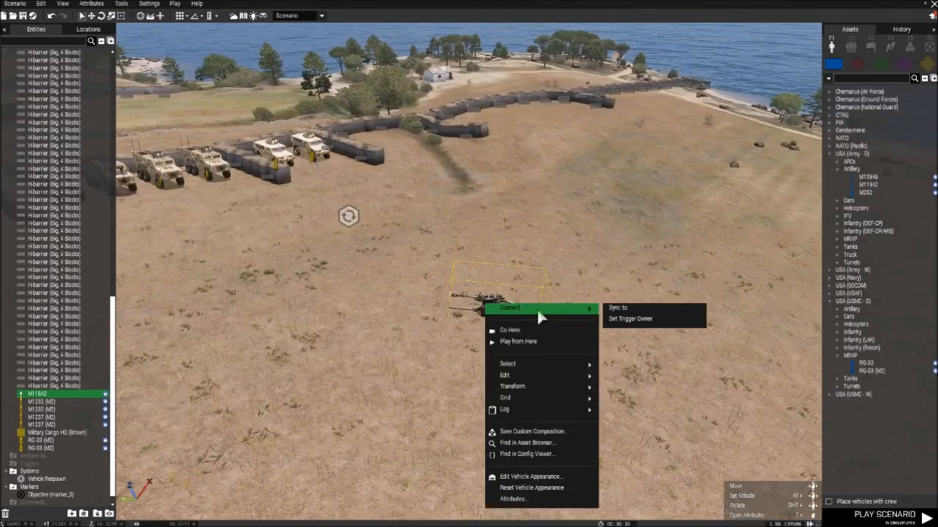
{"action": "left_click", "coordinate": [627, 310]}
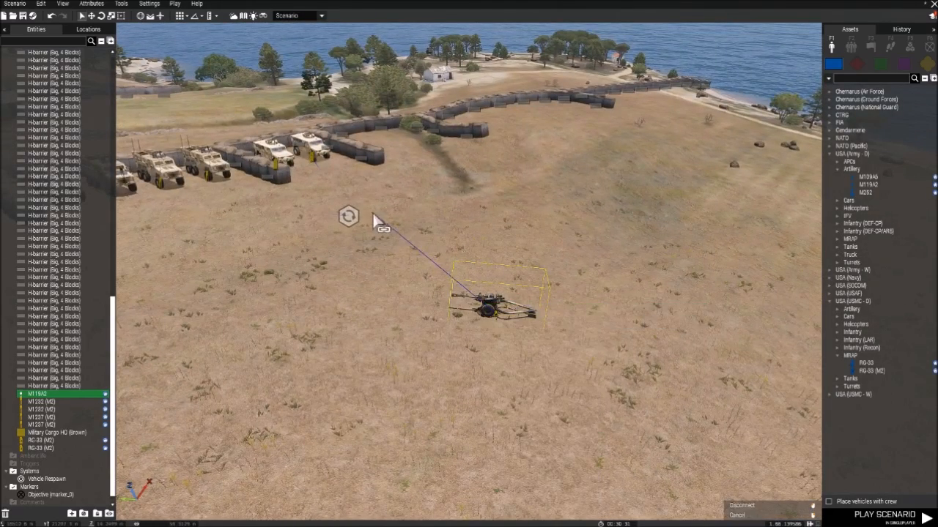
{"action": "right_click", "coordinate": [594, 265]}
{"action": "key", "text": "Delete"}
Select the Vehicle Respawn module and examine its sync links to the parked vehicles.
{"action": "right_click_drag", "start_coordinate": [497, 286], "coordinate": [255, 297]}
{"action": "key", "text": "d"}
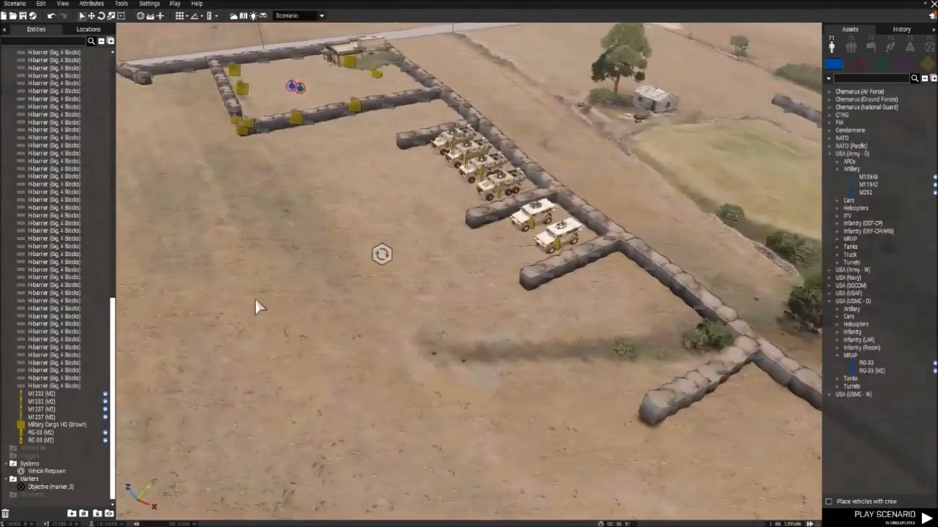
{"action": "key", "text": "w"}
{"action": "key", "text": "a"}
{"action": "left_click", "coordinate": [595, 464]}
{"action": "right_click_drag", "start_coordinate": [539, 410], "coordinate": [646, 407]}
{"action": "key", "text": "a"}
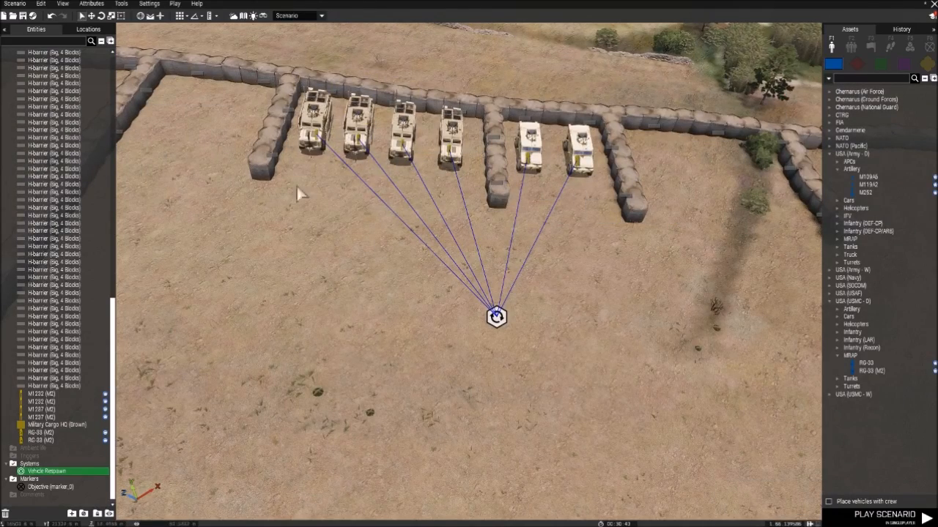
Place a multiplayer Respawn Position module beside the soldiers inside the headquarters compound.
{"action": "right_click_drag", "start_coordinate": [356, 218], "coordinate": [193, 193]}
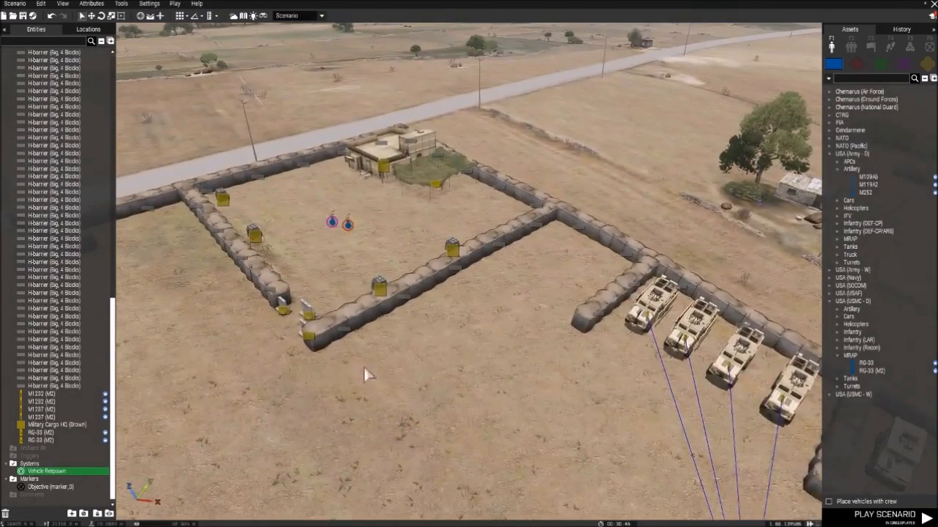
{"action": "right_click_drag", "start_coordinate": [325, 357], "coordinate": [490, 373]}
{"action": "key", "text": "s"}
{"action": "left_click", "coordinate": [512, 412]}
{"action": "key", "text": "a"}
{"action": "key", "text": "w"}
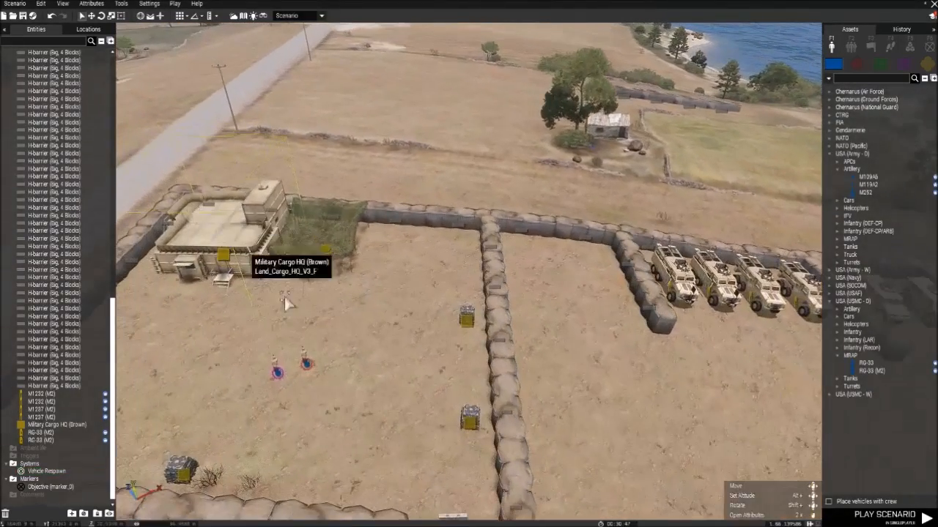
{"action": "key", "text": "a"}
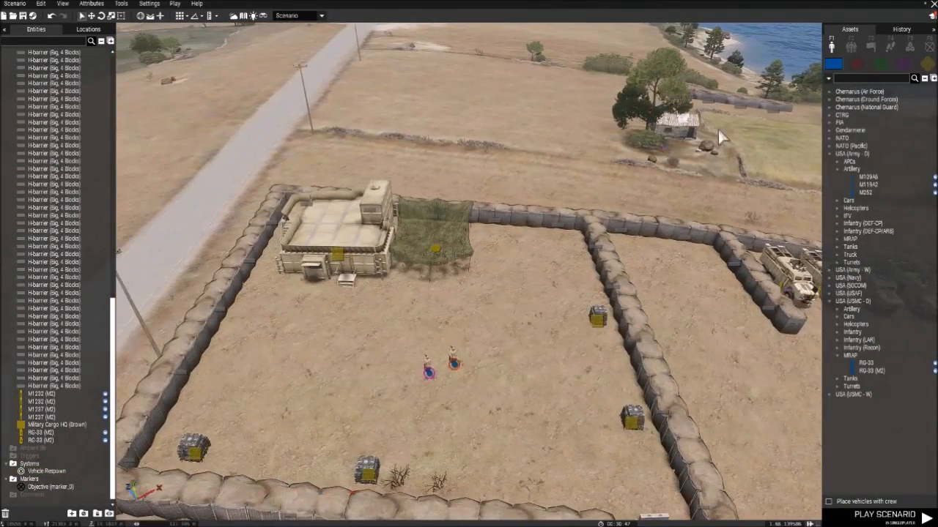
{"action": "left_click", "coordinate": [912, 51]}
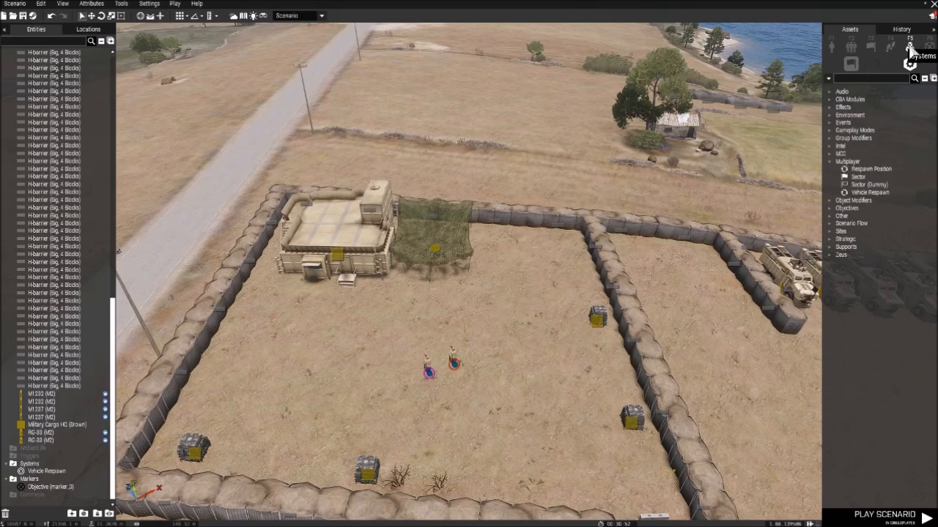
{"action": "left_click", "coordinate": [868, 169]}
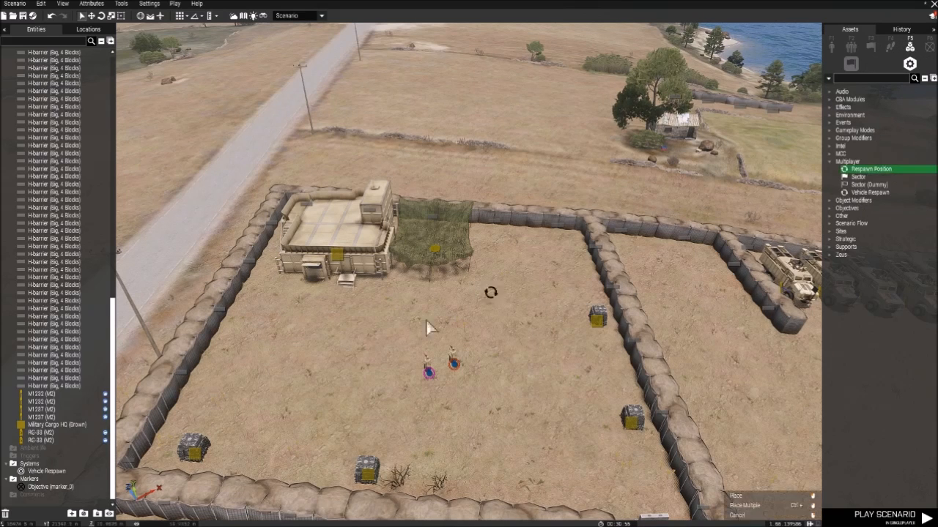
{"action": "left_click", "coordinate": [416, 364]}
Keep the Respawn Position module's type as Infantry and set its side to BLUFOR.
{"action": "scroll", "coordinate": [491, 334], "scroll_direction": "up", "scroll_amount": 3}
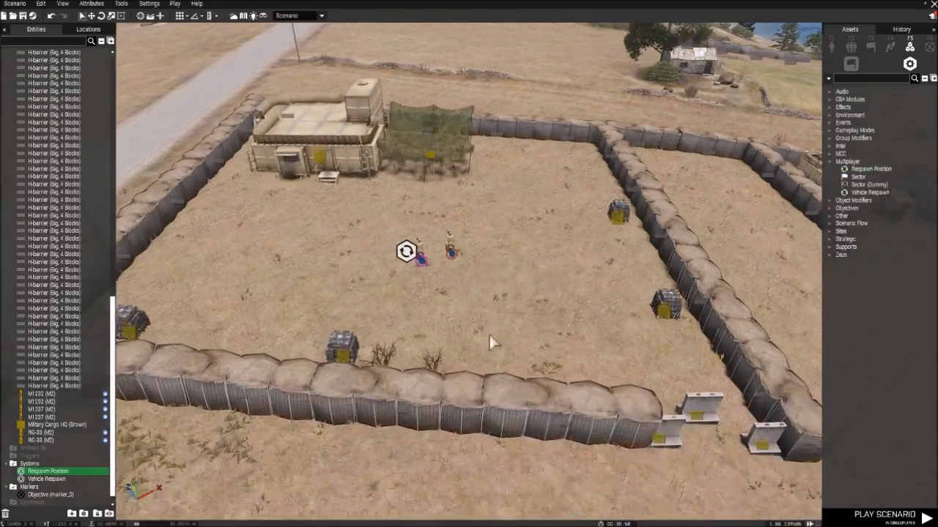
{"action": "scroll", "coordinate": [566, 365], "scroll_direction": "up", "scroll_amount": 3}
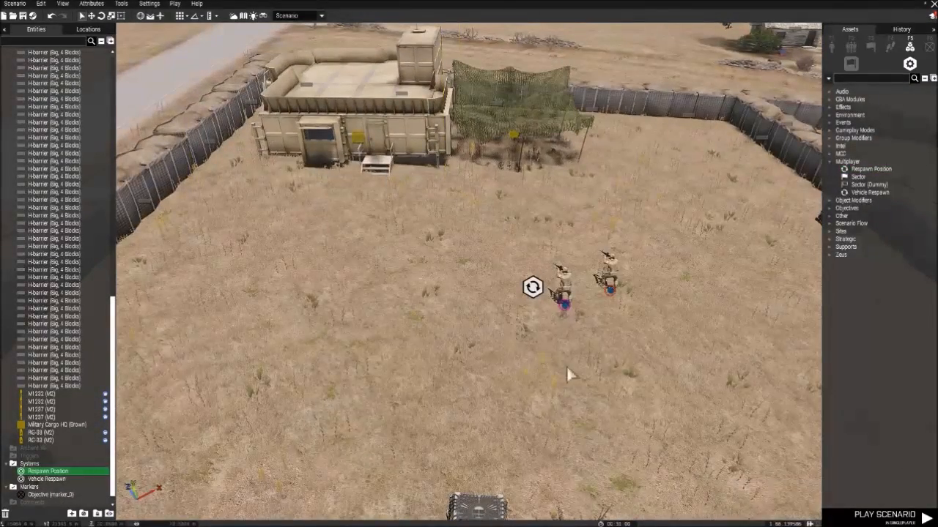
{"action": "double_click", "coordinate": [535, 292]}
{"action": "left_click", "coordinate": [447, 238]}
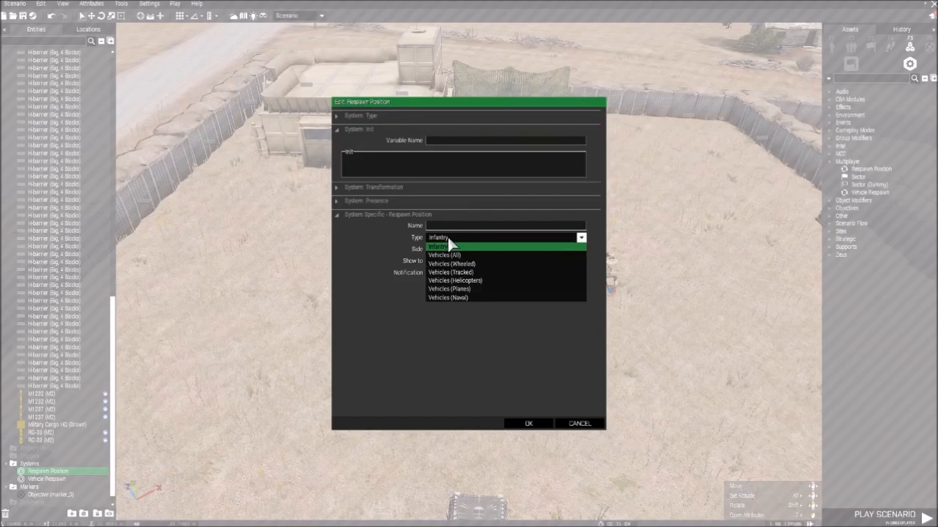
{"action": "left_click", "coordinate": [448, 244]}
{"action": "left_click", "coordinate": [453, 250]}
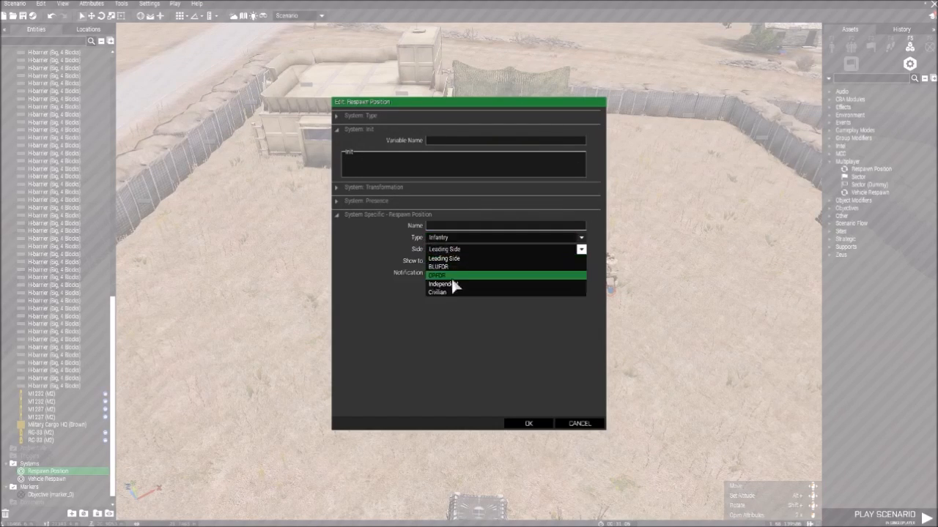
{"action": "left_click", "coordinate": [451, 276]}
{"action": "left_click", "coordinate": [440, 261]}
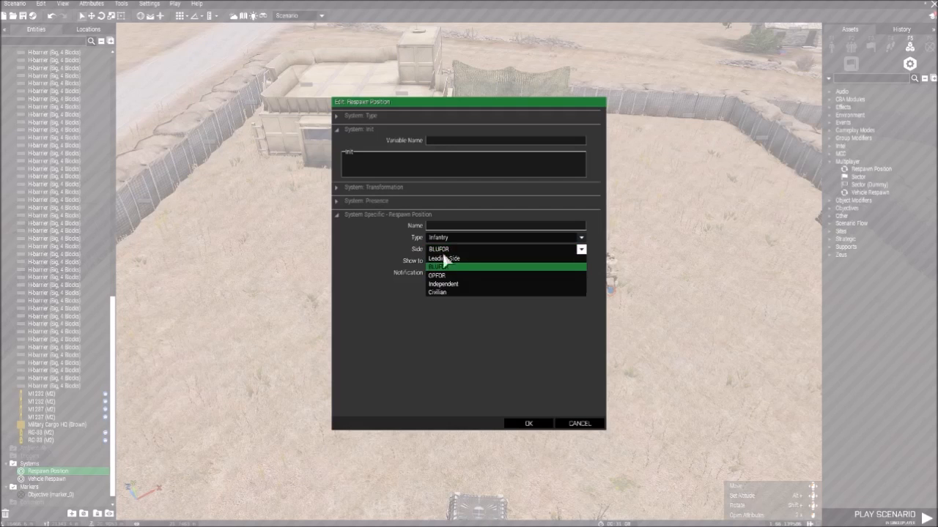
{"action": "left_click", "coordinate": [455, 271]}
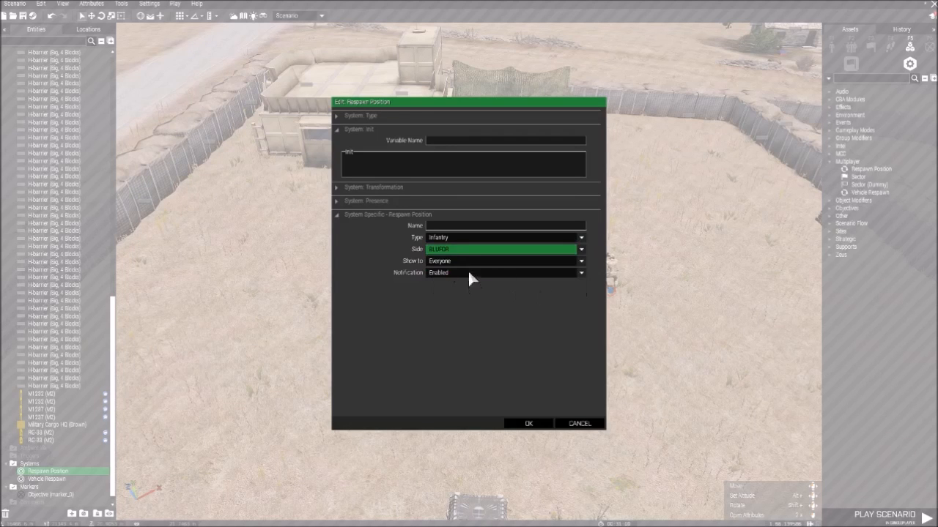
Disable the Respawn Position's notification, keep it shown to Everyone, and shift the module slightly away from the soldiers.
{"action": "left_click", "coordinate": [461, 264]}
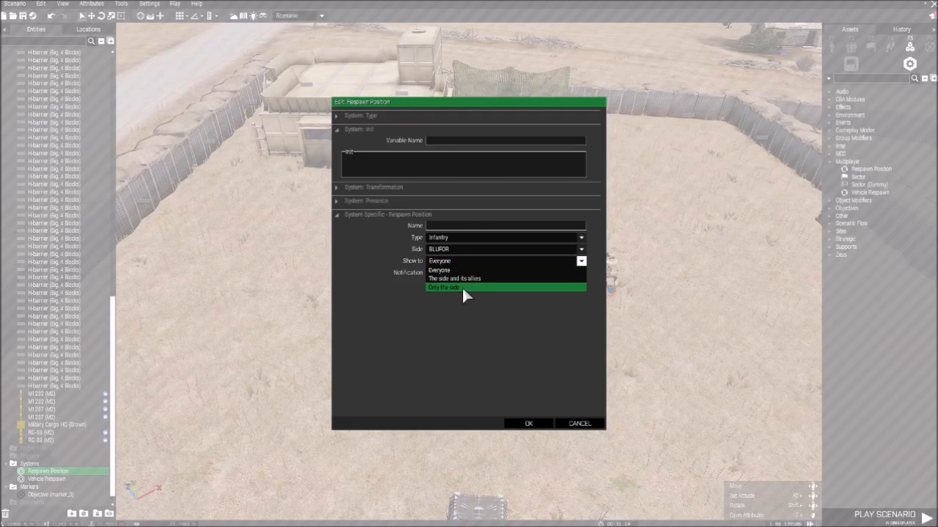
{"action": "left_click", "coordinate": [459, 269]}
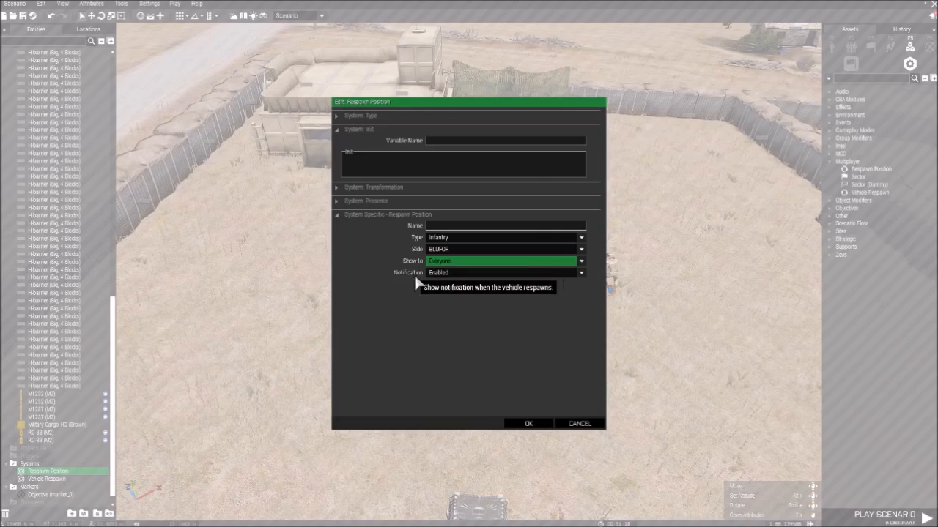
{"action": "left_click", "coordinate": [435, 274]}
{"action": "left_click", "coordinate": [437, 280]}
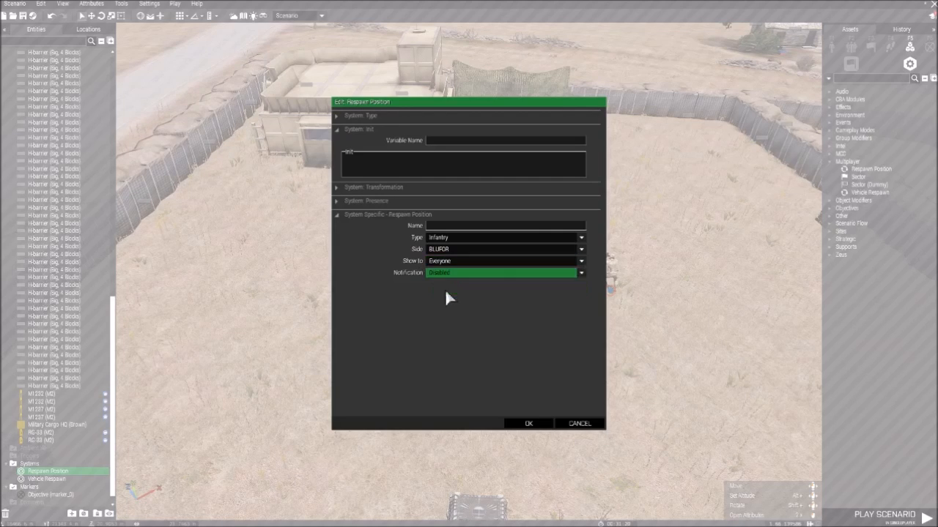
{"action": "left_click", "coordinate": [527, 423]}
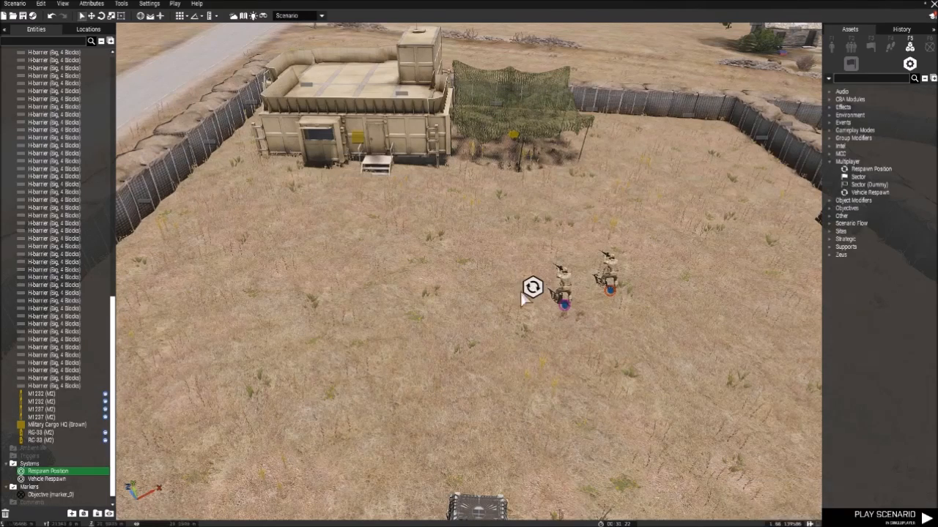
{"action": "left_click_drag", "start_coordinate": [532, 286], "coordinate": [508, 291]}
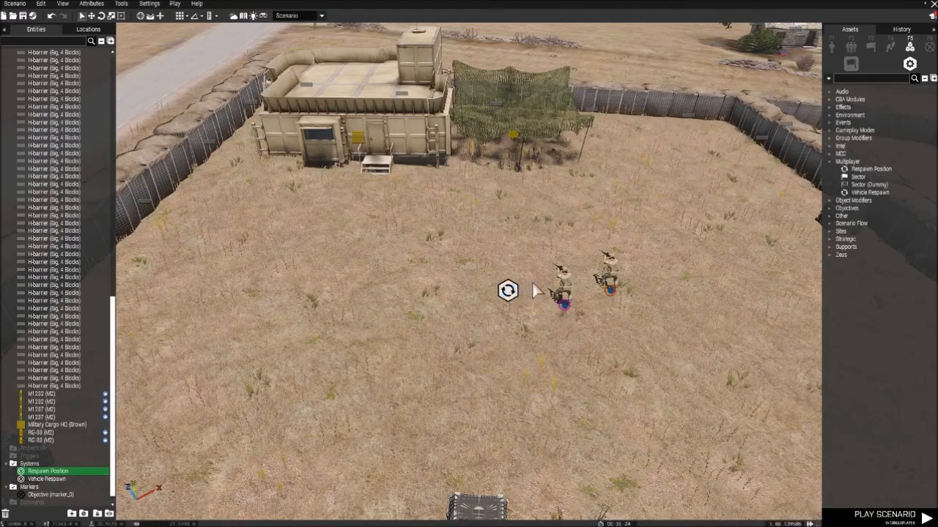
Set the scenario's multiplayer respawn to Respawn on Custom Position and enable the Select respawn position ruleset.
{"action": "left_click", "coordinate": [99, 4]}
{"action": "left_click", "coordinate": [115, 41]}
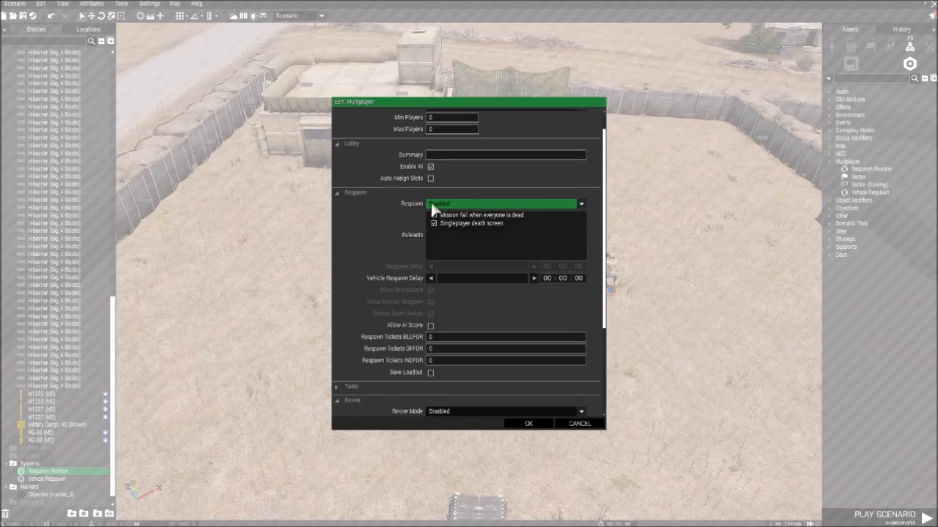
{"action": "left_click", "coordinate": [463, 205]}
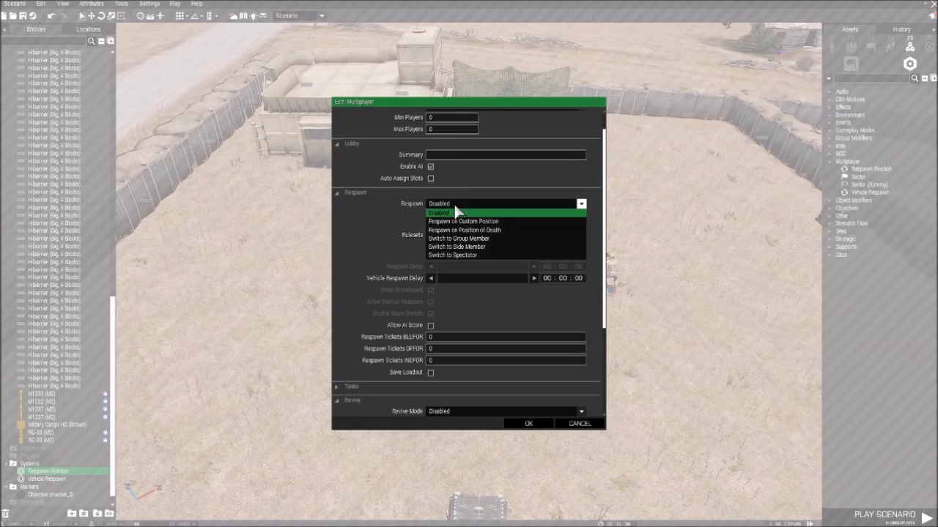
{"action": "left_click", "coordinate": [498, 220]}
{"action": "scroll", "coordinate": [485, 234], "scroll_direction": "down", "scroll_amount": 2}
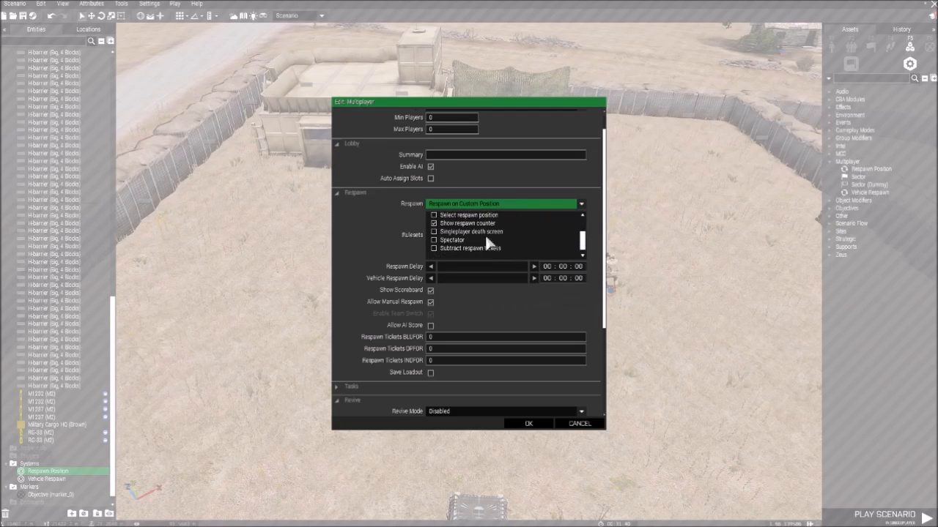
{"action": "scroll", "coordinate": [472, 234], "scroll_direction": "up", "scroll_amount": 2}
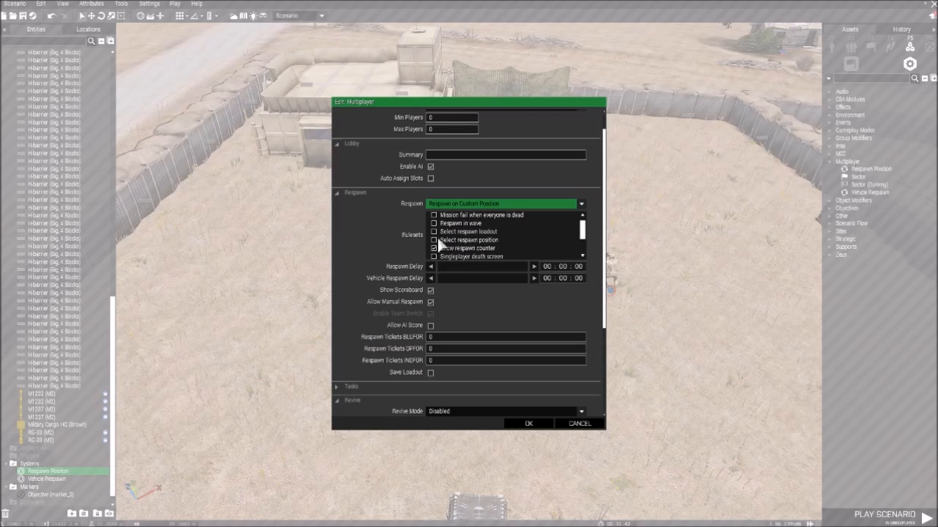
{"action": "left_click", "coordinate": [434, 240]}
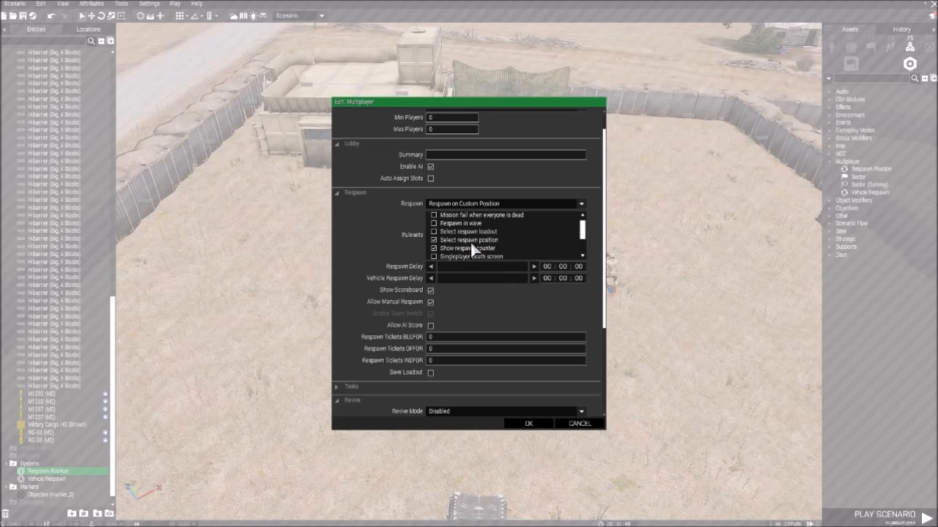
Review the respawn rulesets, set the player respawn delay to 10 seconds, and accept the multiplayer attributes.
{"action": "scroll", "coordinate": [483, 235], "scroll_direction": "up", "scroll_amount": 1}
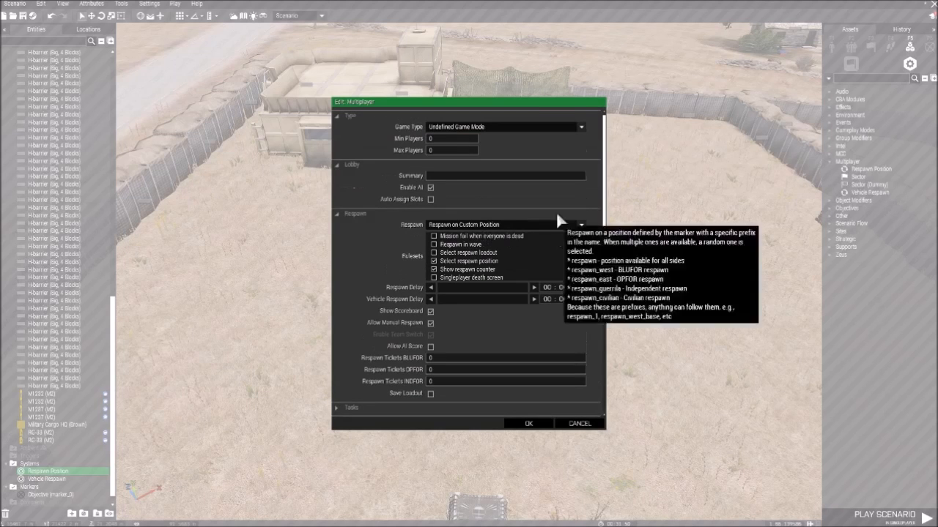
{"action": "scroll", "coordinate": [513, 247], "scroll_direction": "down", "scroll_amount": 1}
{"action": "scroll", "coordinate": [469, 249], "scroll_direction": "up", "scroll_amount": 1}
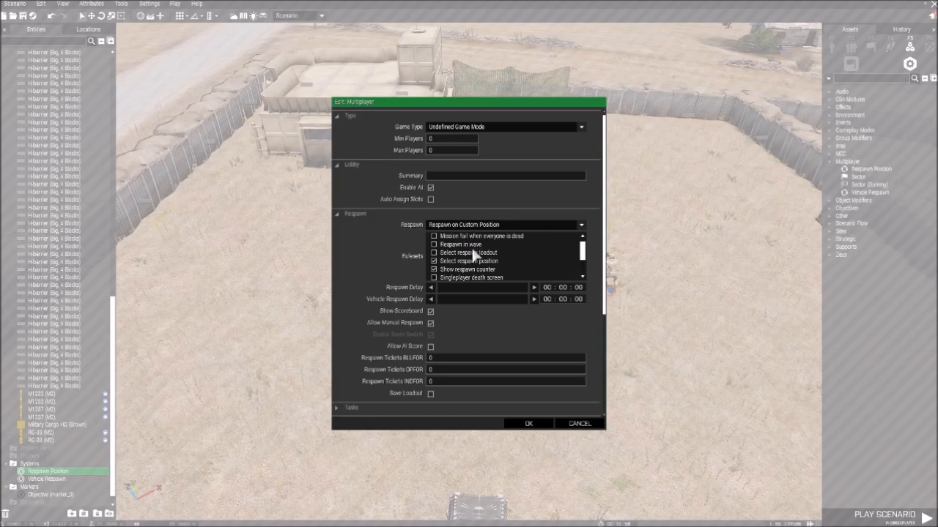
{"action": "scroll", "coordinate": [478, 262], "scroll_direction": "down", "scroll_amount": 2}
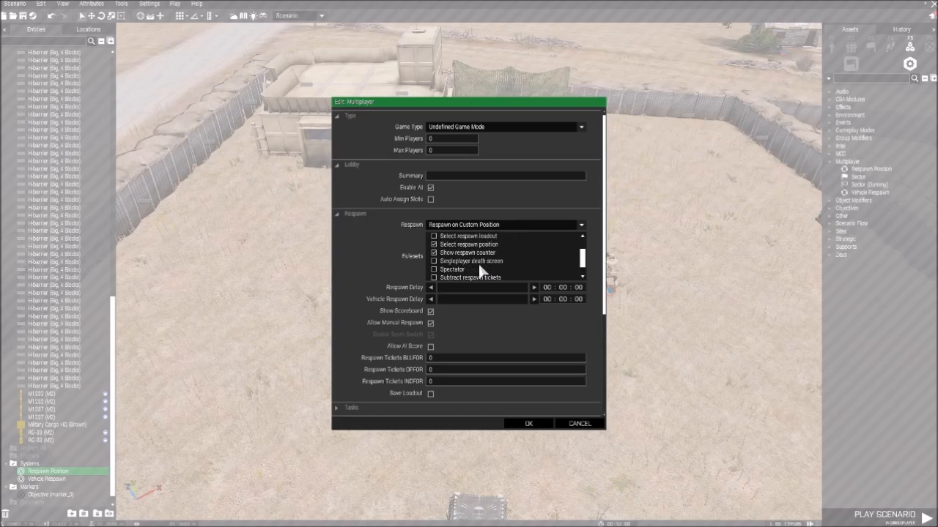
{"action": "scroll", "coordinate": [454, 264], "scroll_direction": "up", "scroll_amount": 2}
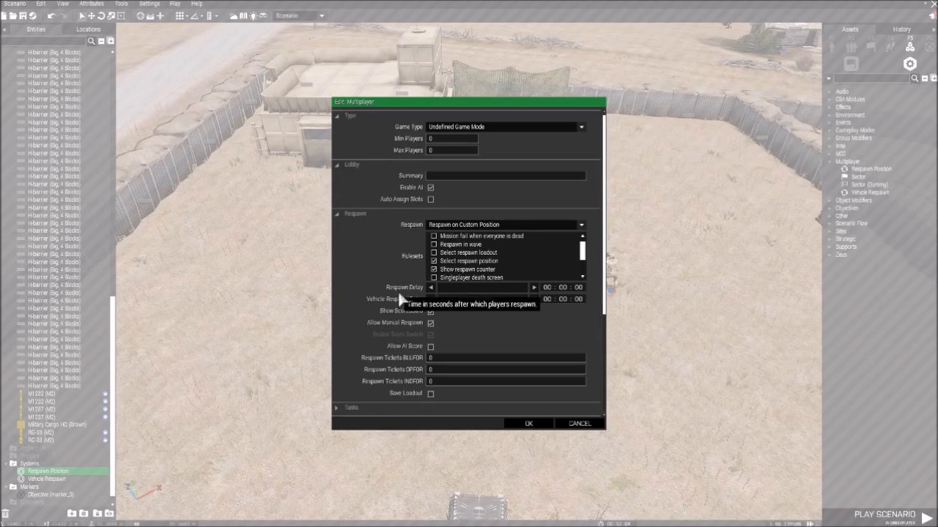
{"action": "left_click", "coordinate": [534, 287]}
{"action": "left_click", "coordinate": [537, 286]}
{"action": "scroll", "coordinate": [475, 251], "scroll_direction": "down", "scroll_amount": 2}
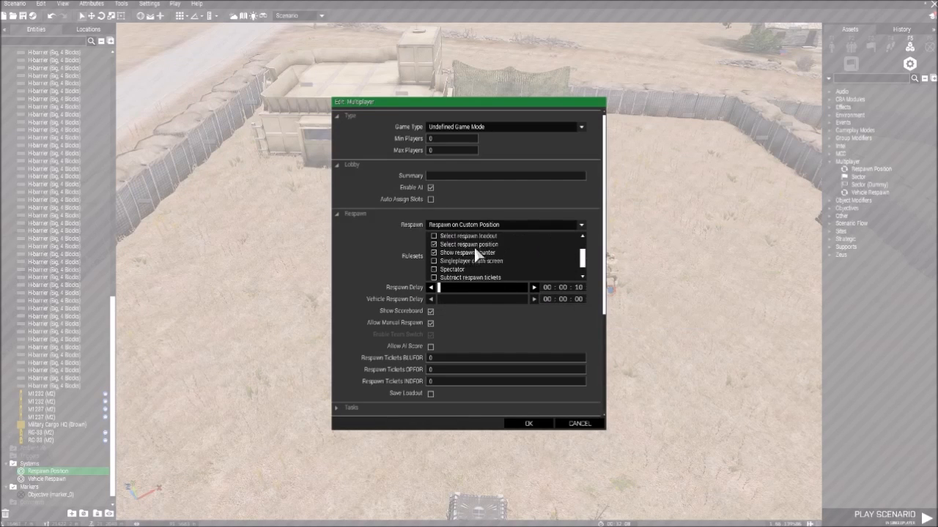
{"action": "scroll", "coordinate": [479, 249], "scroll_direction": "up", "scroll_amount": 2}
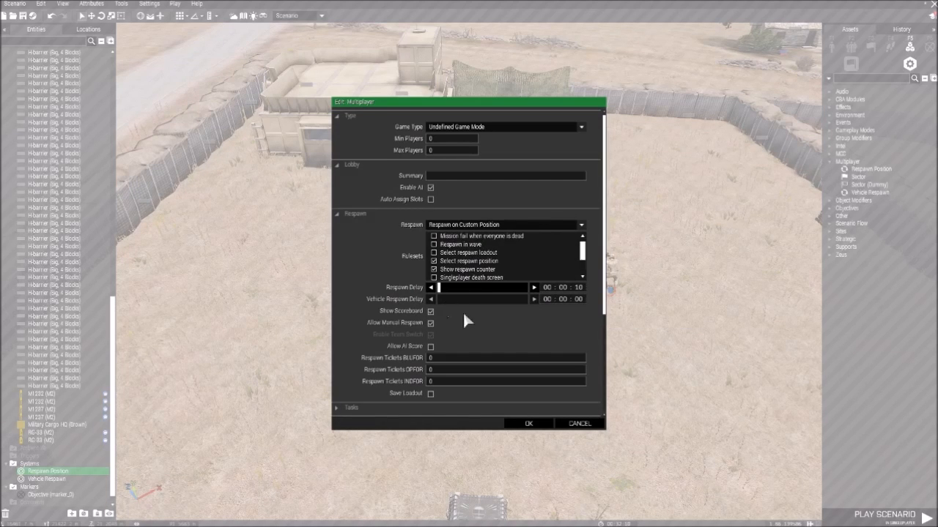
{"action": "key", "text": "Return"}
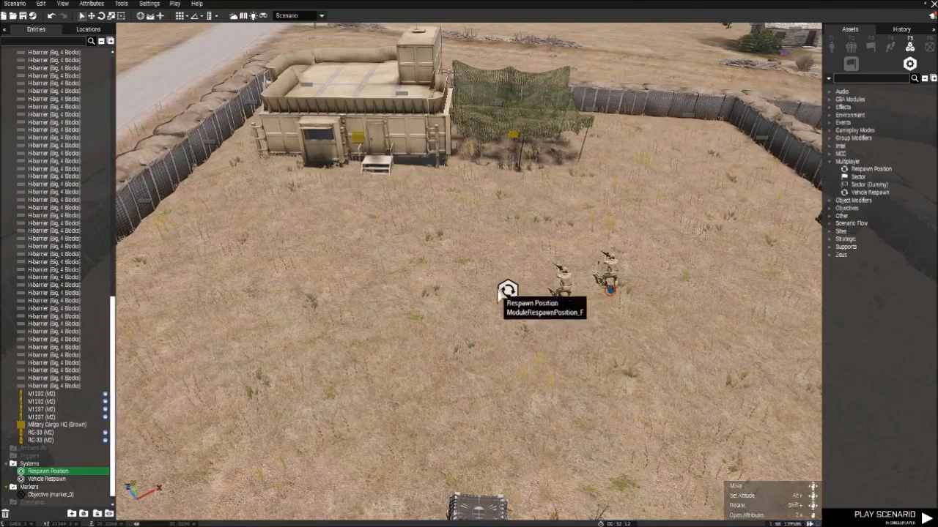
Set the BLUFOR respawn tickets to -1 in the scenario's multiplayer attributes and accept them.
{"action": "left_click", "coordinate": [92, 4]}
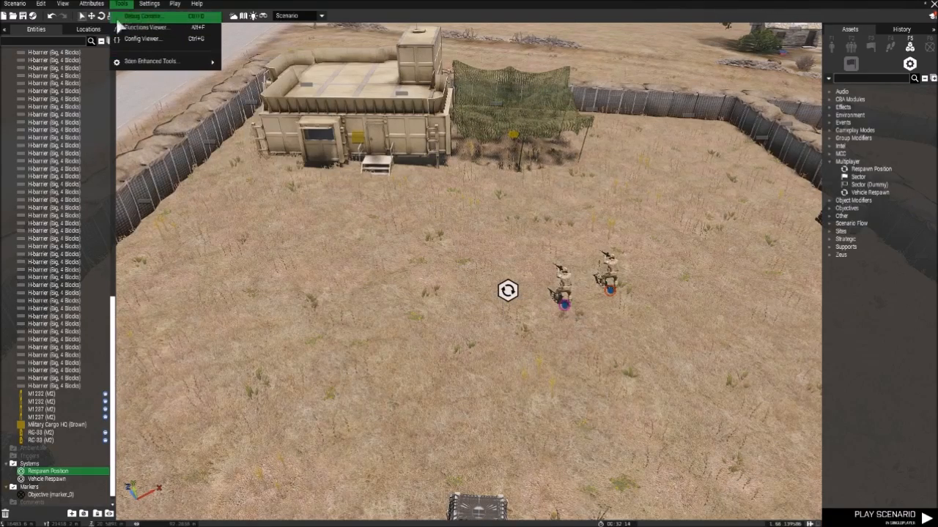
{"action": "left_click", "coordinate": [103, 38]}
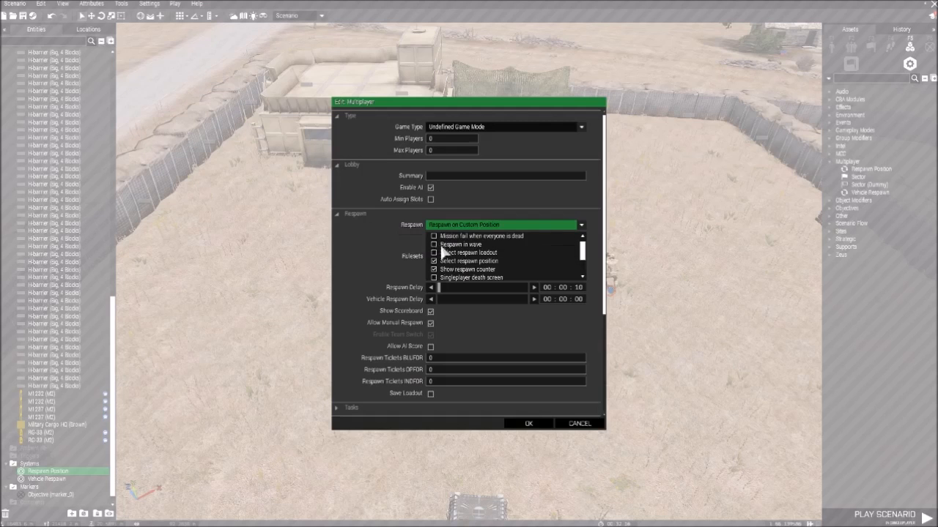
{"action": "scroll", "coordinate": [482, 264], "scroll_direction": "down", "scroll_amount": 1}
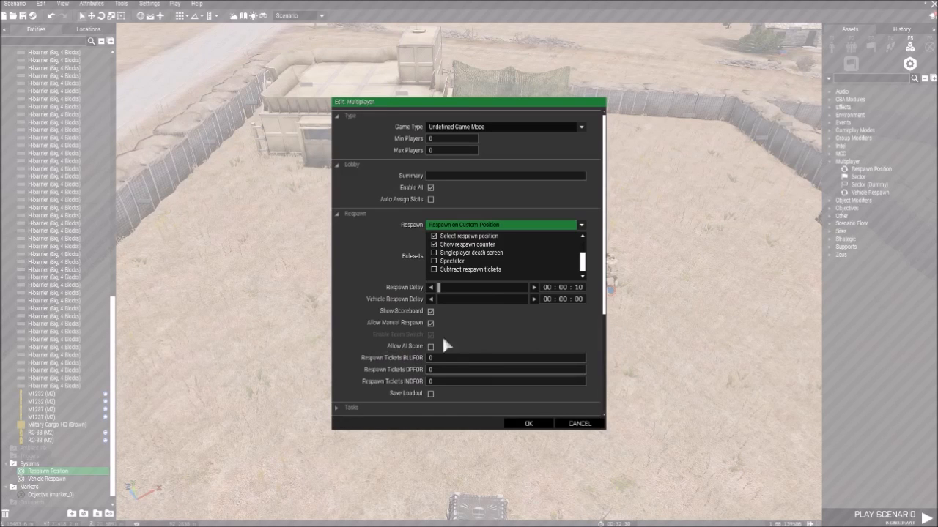
{"action": "left_click", "coordinate": [463, 357]}
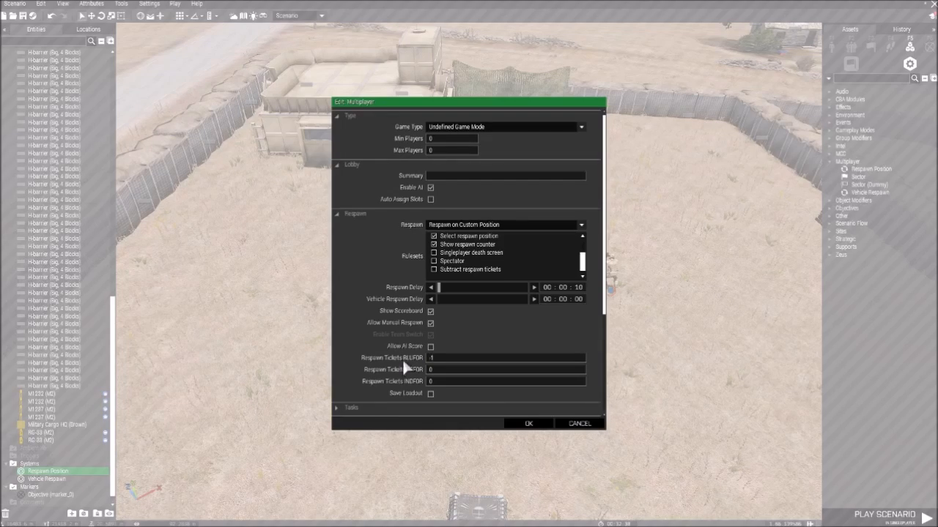
{"action": "key", "text": "Return"}
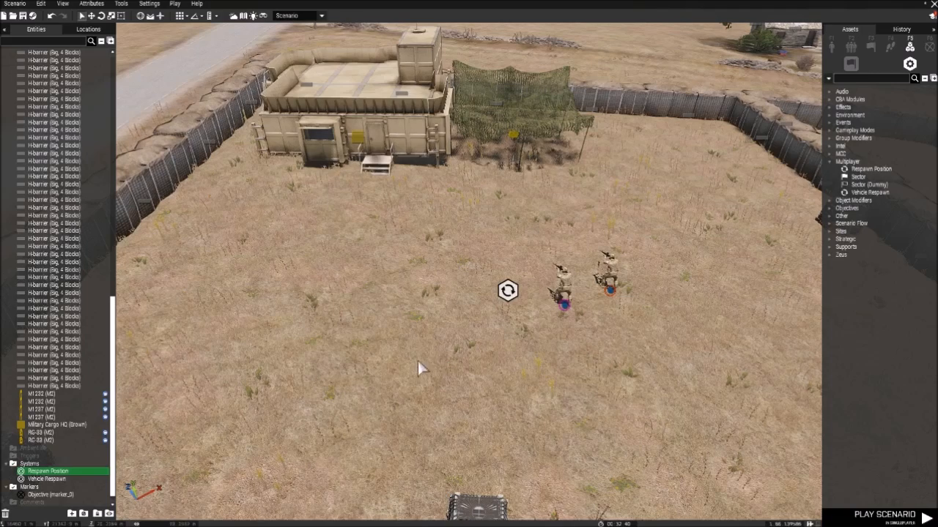
Examine the respawn tickets, Save Loadout and Revive settings in the scenario's multiplayer attributes.
{"action": "left_click", "coordinate": [92, 4]}
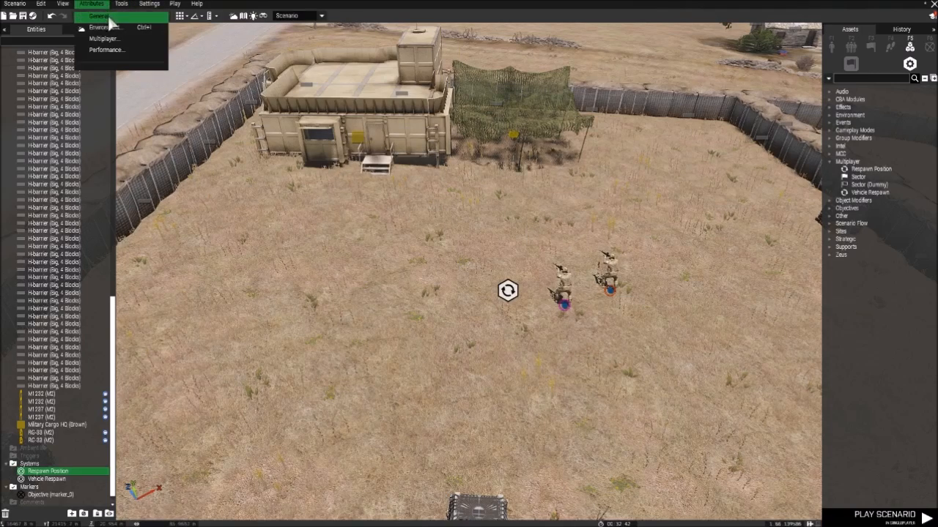
{"action": "left_click", "coordinate": [117, 38]}
{"action": "scroll", "coordinate": [408, 307], "scroll_direction": "down", "scroll_amount": 2}
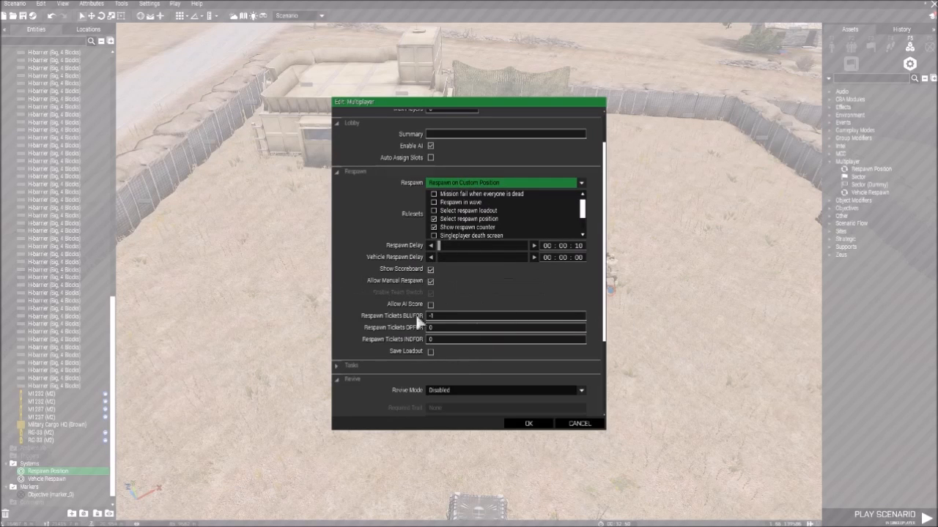
{"action": "scroll", "coordinate": [452, 338], "scroll_direction": "down", "scroll_amount": 3}
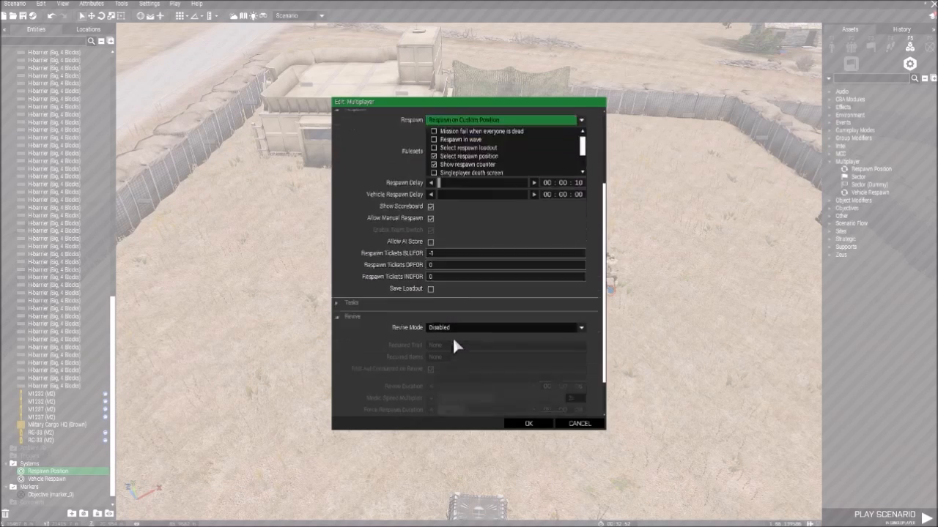
{"action": "scroll", "coordinate": [454, 339], "scroll_direction": "up", "scroll_amount": 2}
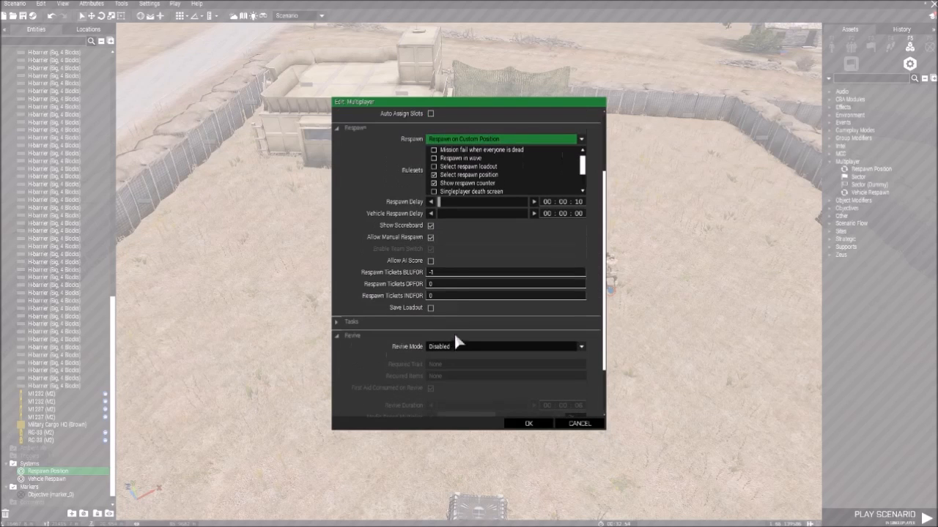
{"action": "left_click", "coordinate": [436, 272]}
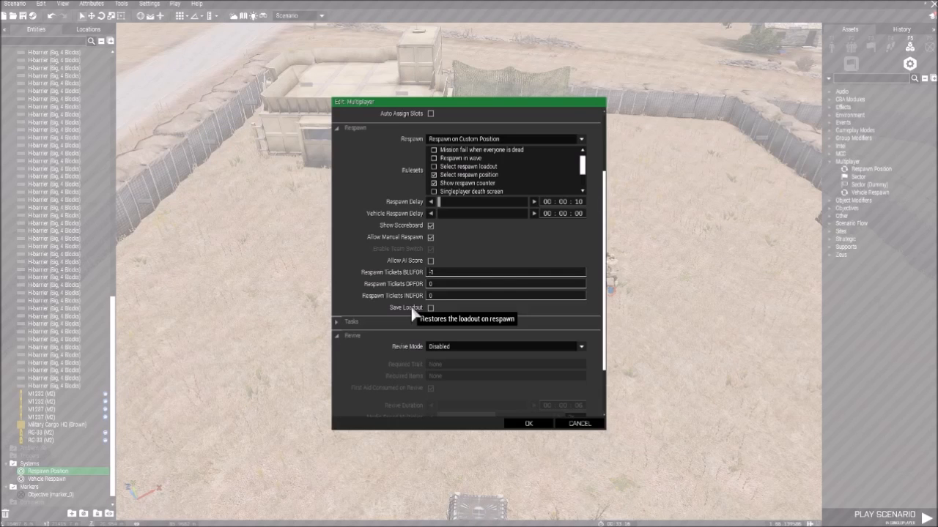
{"action": "scroll", "coordinate": [459, 252], "scroll_direction": "down", "scroll_amount": 3}
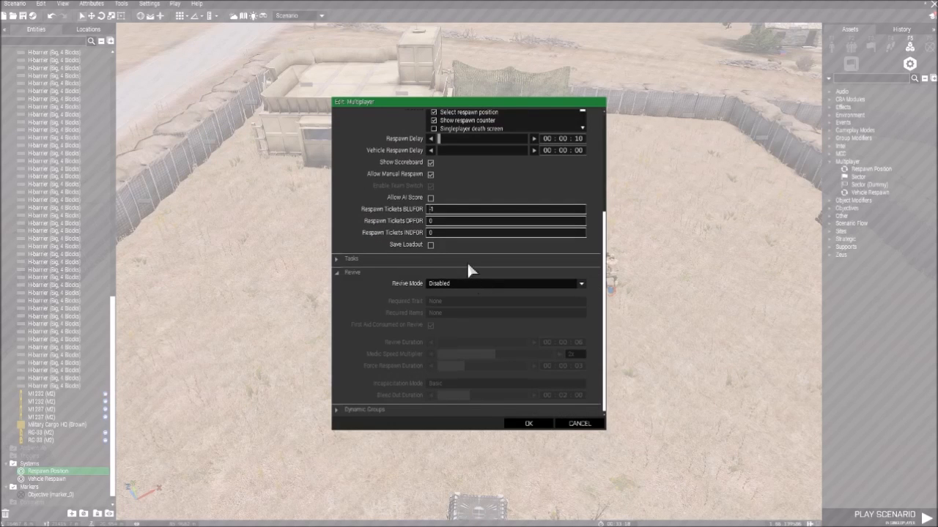
{"action": "scroll", "coordinate": [468, 267], "scroll_direction": "up", "scroll_amount": 5}
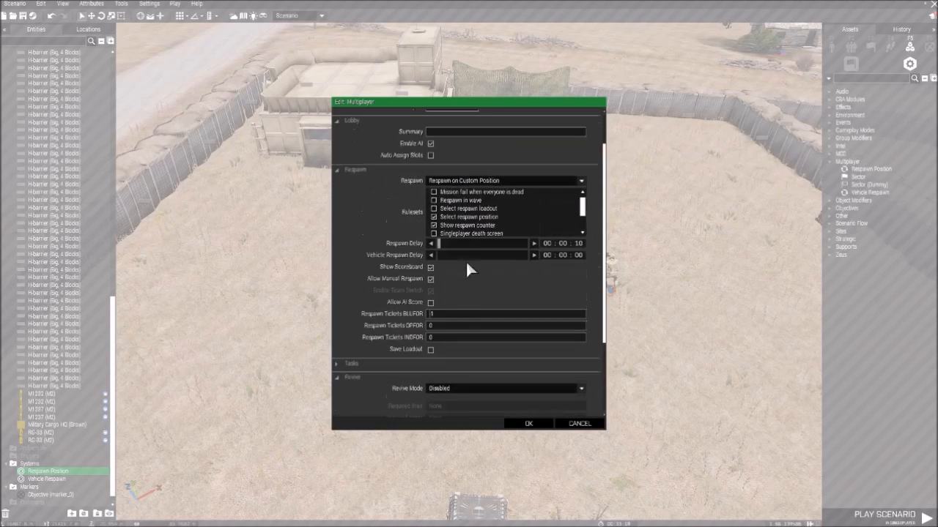
{"action": "left_click", "coordinate": [540, 424]}
Survey the walled base and its two respawn modules from above, looking across the road toward the coast.
{"action": "right_click_drag", "start_coordinate": [537, 359], "coordinate": [532, 228]}
{"action": "key", "text": "s"}
{"action": "right_click_drag", "start_coordinate": [398, 310], "coordinate": [408, 286]}
{"action": "right_click_drag", "start_coordinate": [326, 268], "coordinate": [394, 225]}
{"action": "key", "text": "d"}
{"action": "key", "text": "s"}
{"action": "key", "text": "q"}
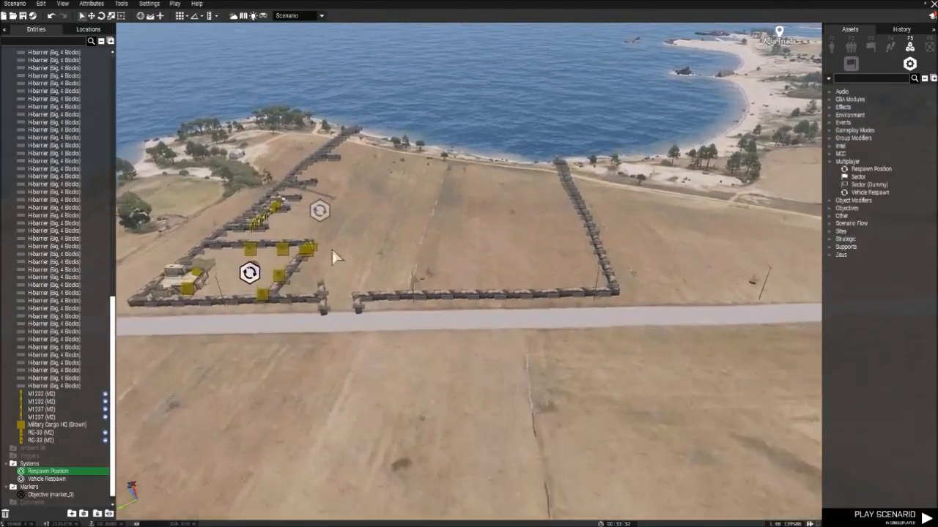
{"action": "key", "text": "w"}
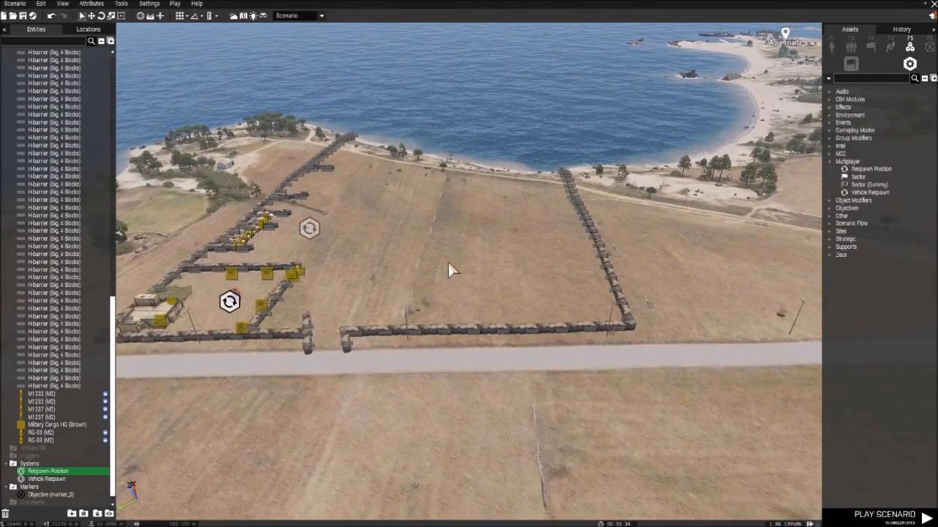
{"action": "key", "text": "a"}
{"action": "key", "text": "w"}
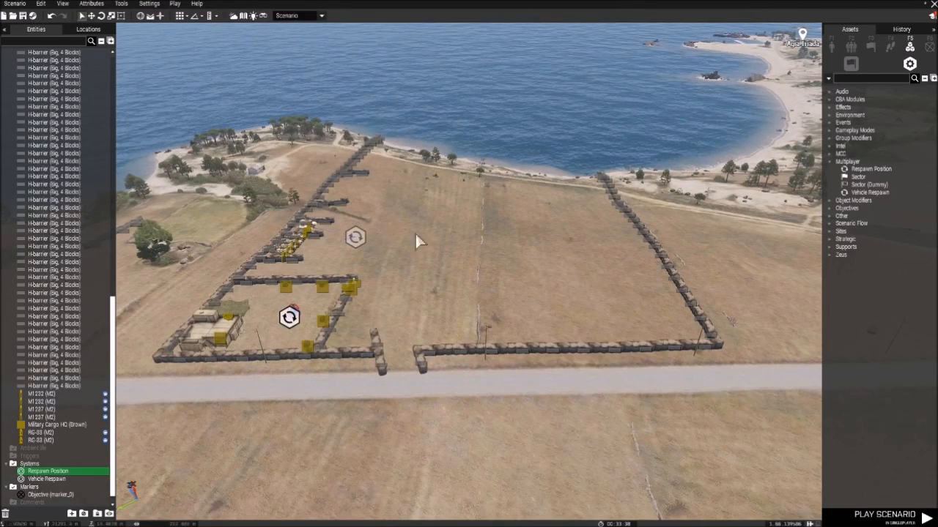
{"action": "key", "text": "w"}
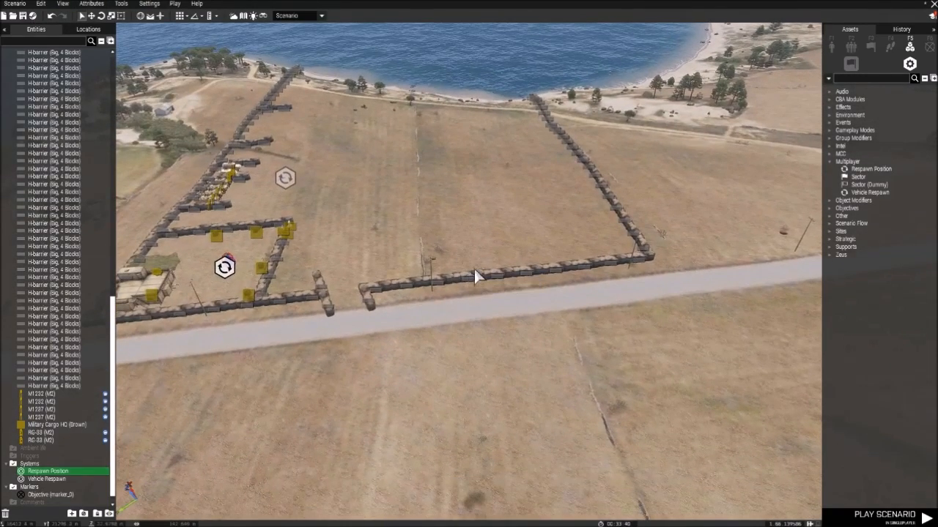